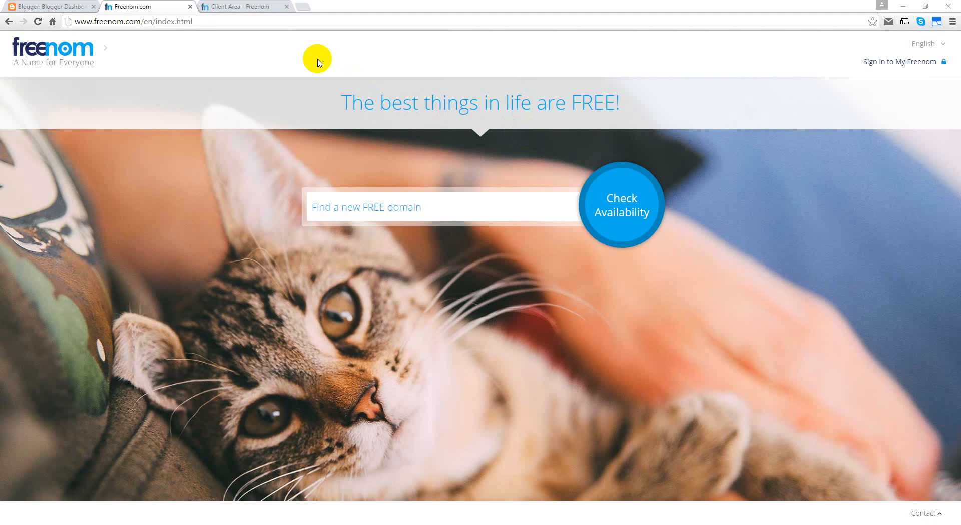
# Step: Switch between the Freenom and Blogger tabs, ending on the Blogger dashboard listing the blogs
pyautogui.click(59, 9)
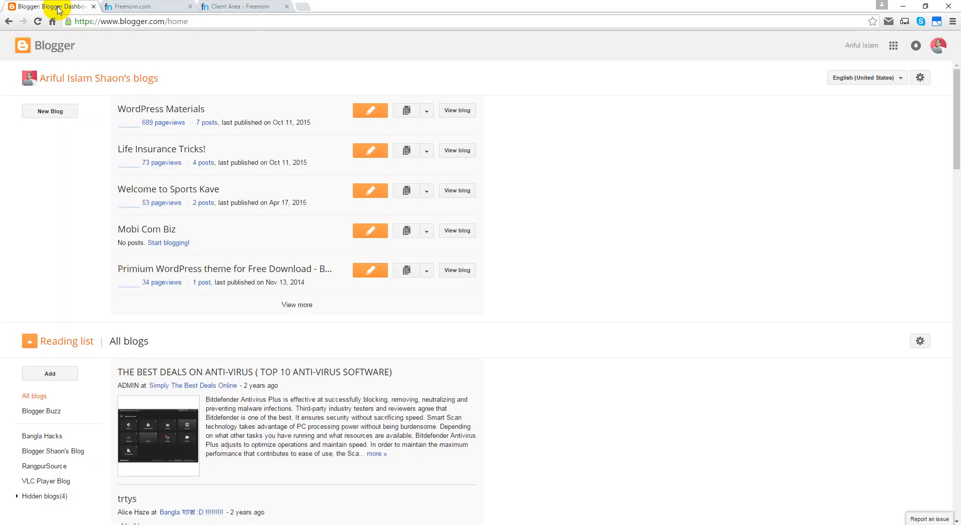
pyautogui.click(111, 7)
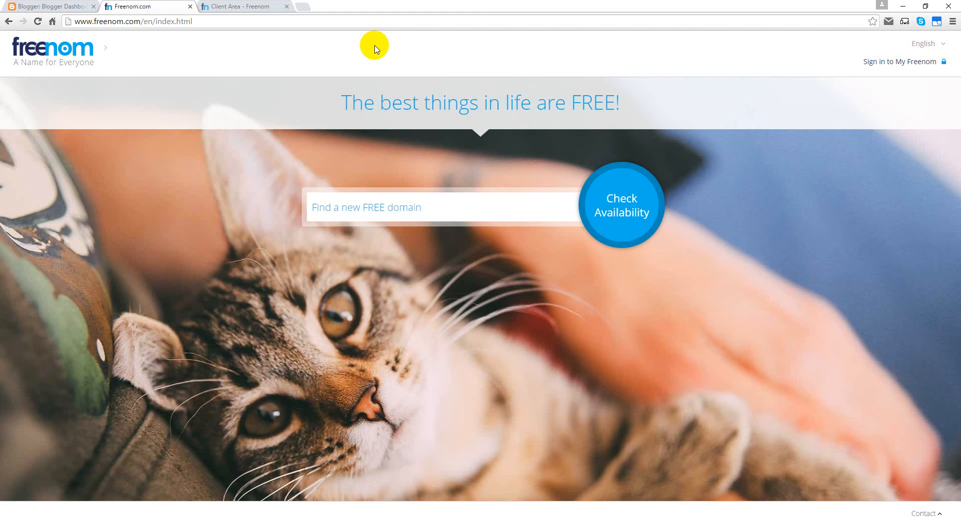
pyautogui.click(70, 6)
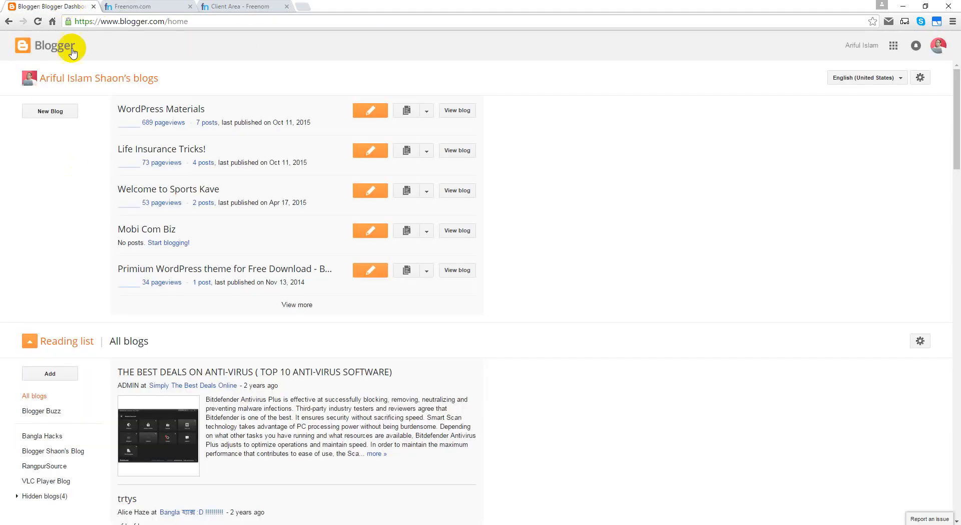
pyautogui.click(130, 7)
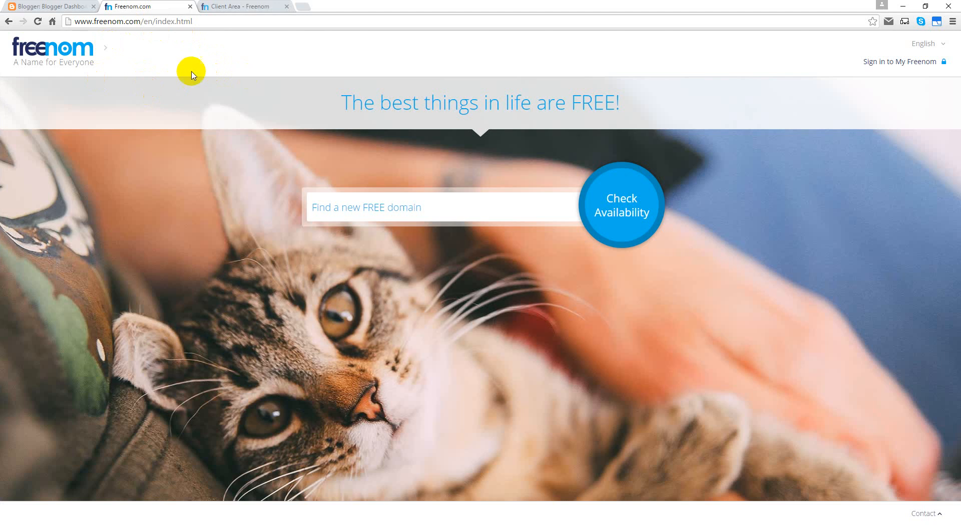
pyautogui.click(50, 7)
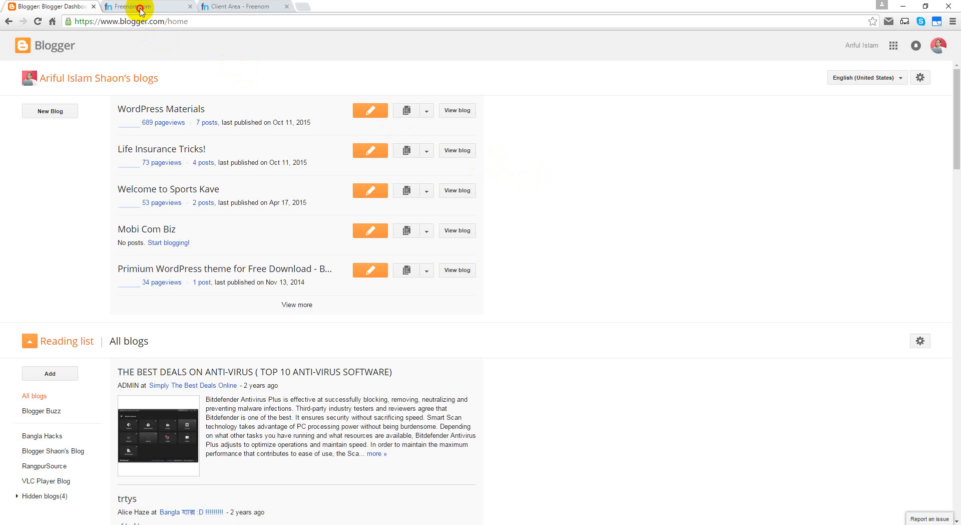
pyautogui.click(140, 6)
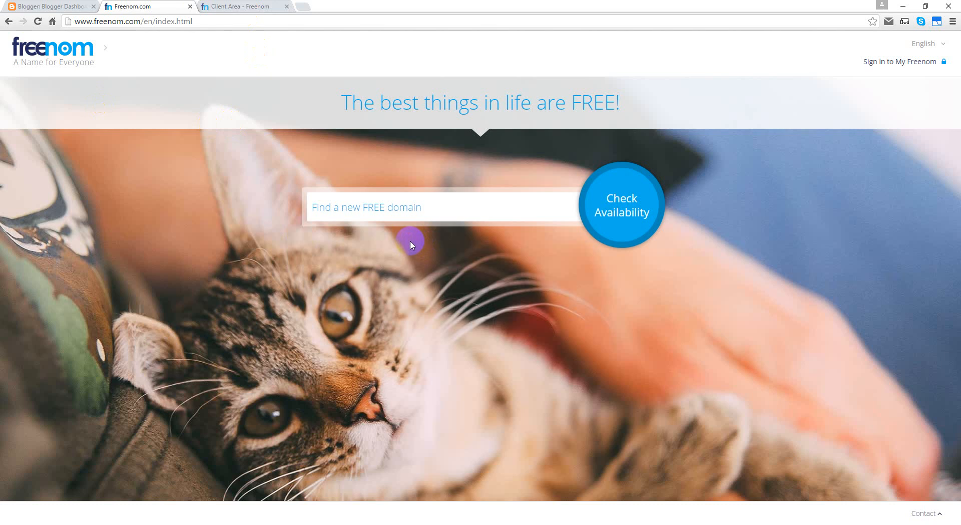
pyautogui.click(45, 6)
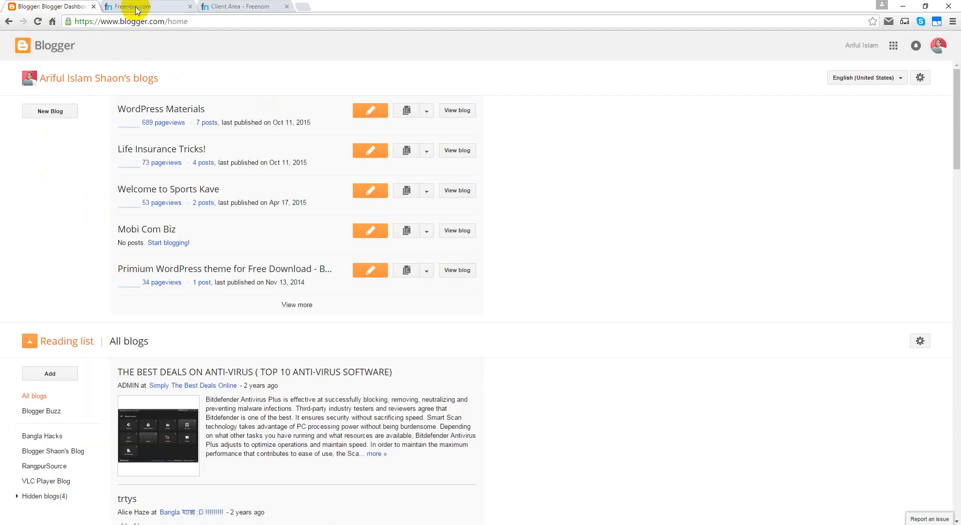
pyautogui.click(133, 6)
pyautogui.click(65, 6)
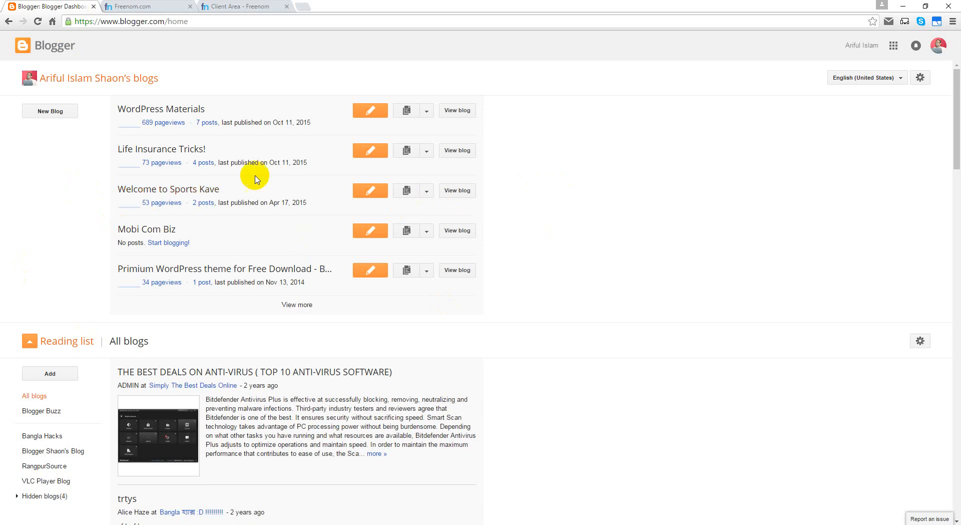
# Step: Glance at the Welcome to Sports Kave blog options, then open the New Blog form
pyautogui.click(428, 194)
pyautogui.click(564, 199)
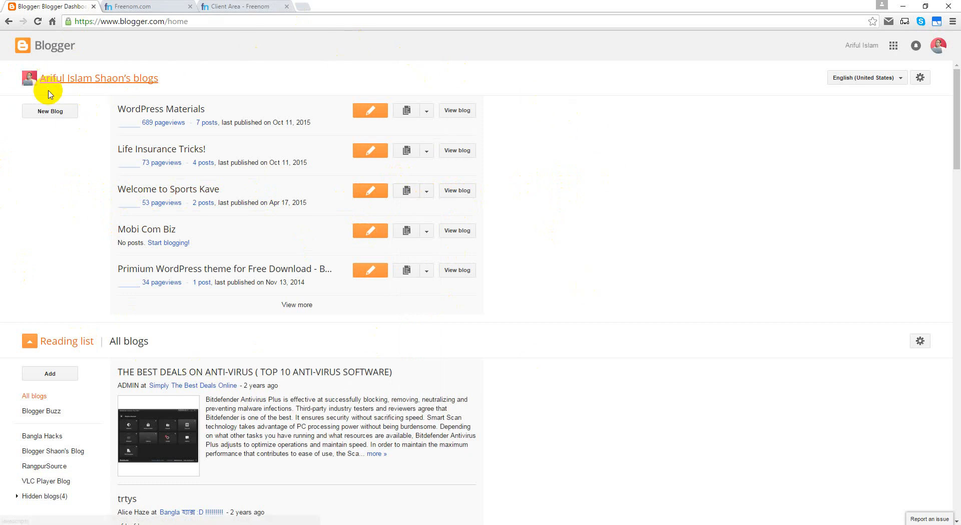
pyautogui.click(49, 111)
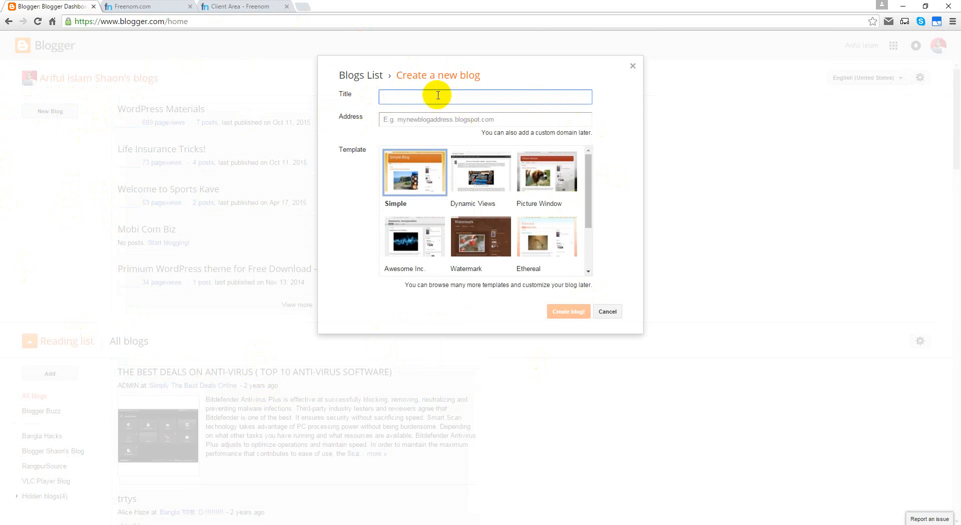
pyautogui.click(633, 65)
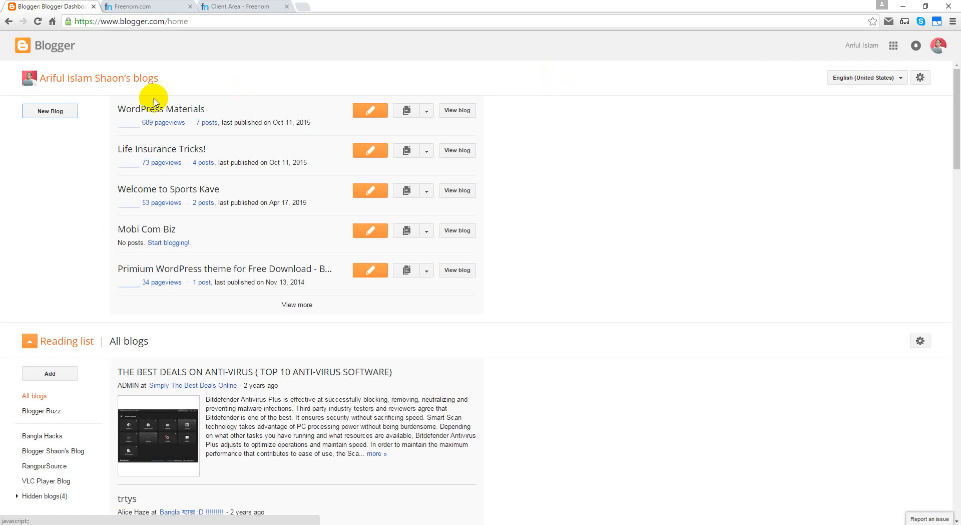
pyautogui.click(50, 111)
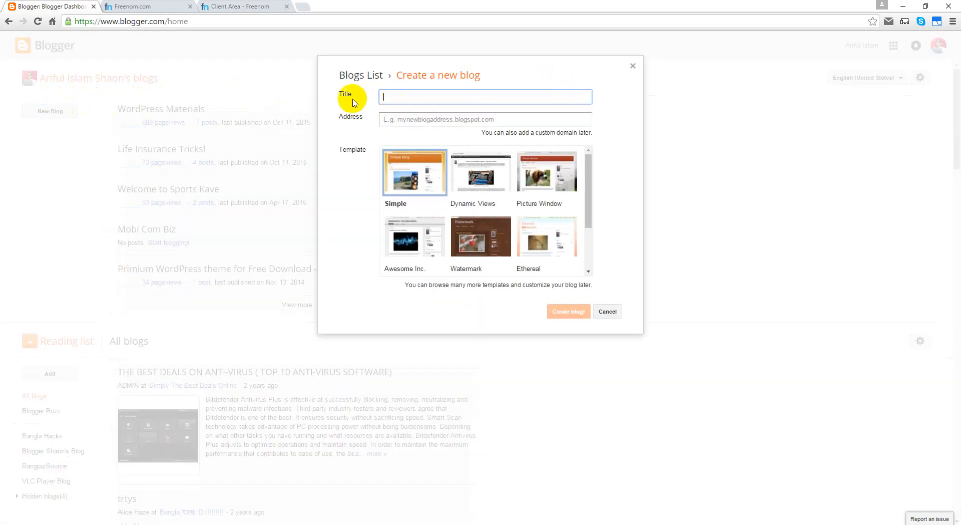
# Step: Move between the Address and Title fields, settling on the Title for Welcome to RangpurSource
pyautogui.click(398, 119)
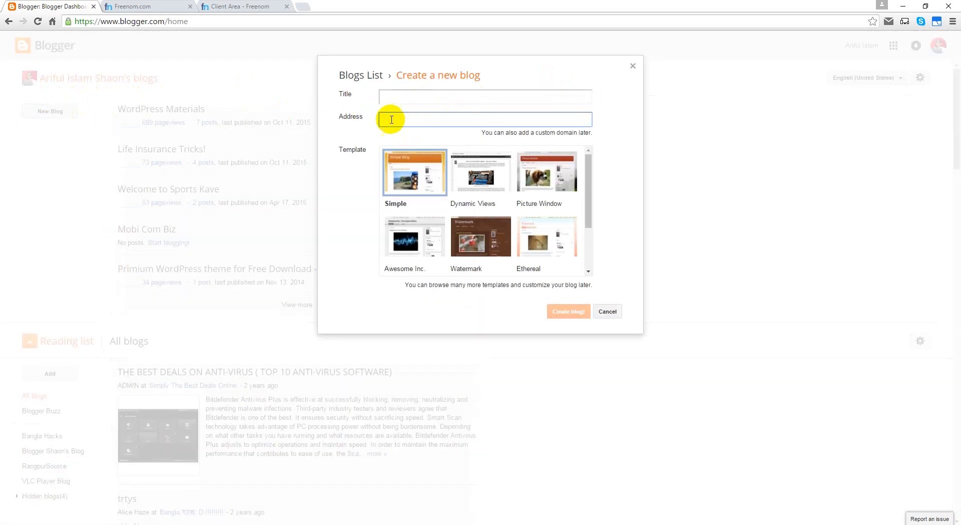
pyautogui.click(516, 96)
pyautogui.click(473, 119)
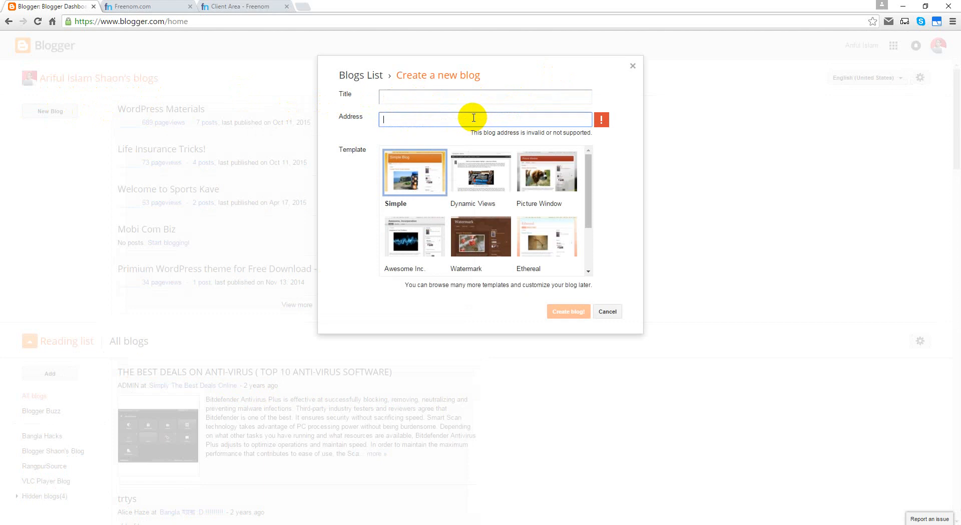
pyautogui.click(156, 12)
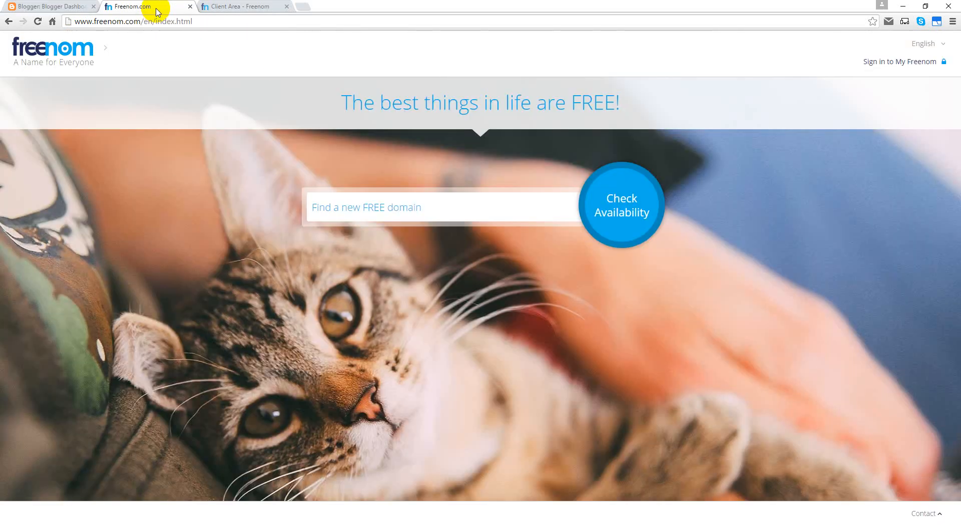
pyautogui.click(30, 5)
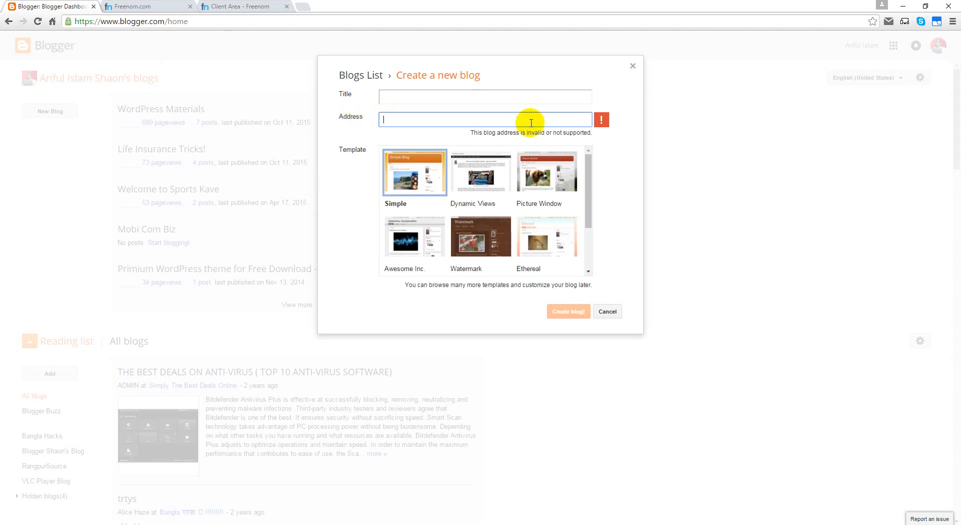
pyautogui.click(469, 97)
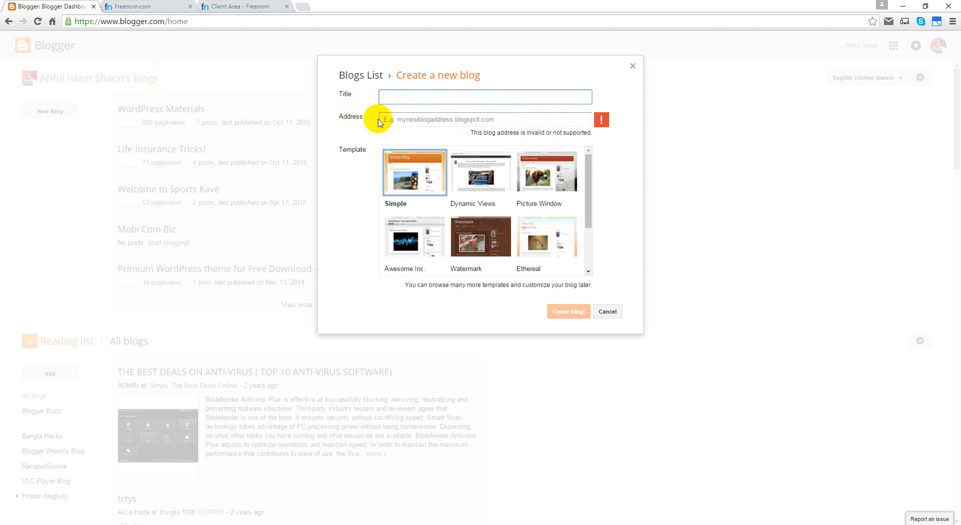
pyautogui.click(396, 118)
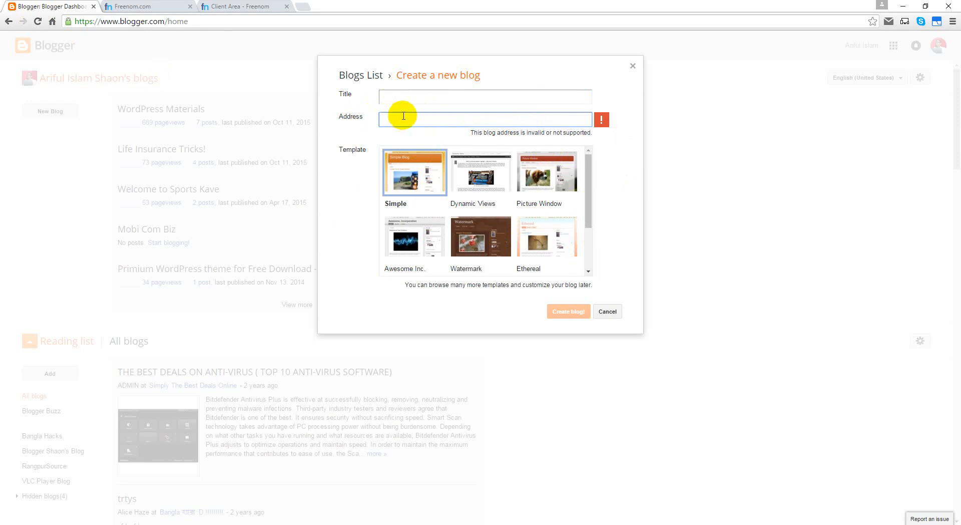
pyautogui.click(398, 98)
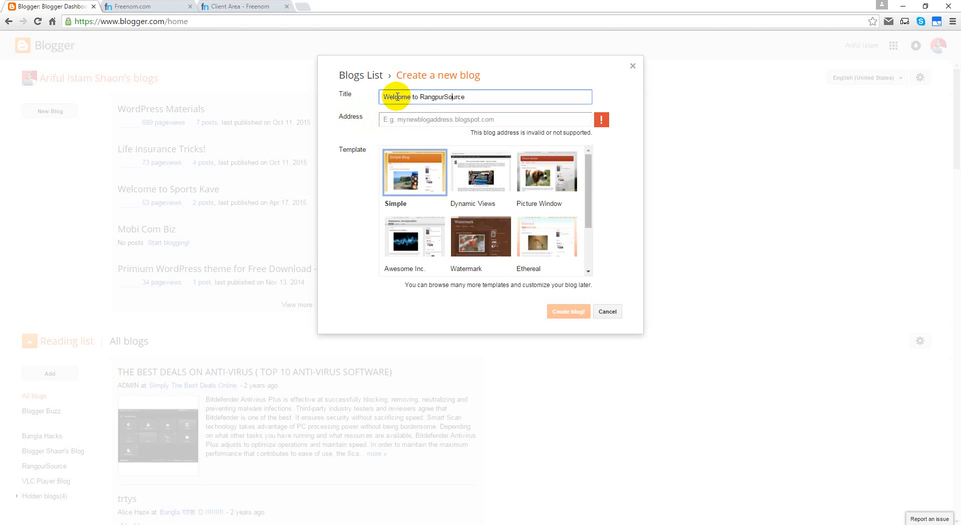
# Step: Enter rangpur-source as the blog address
pyautogui.press('Tab')
pyautogui.write('ra')
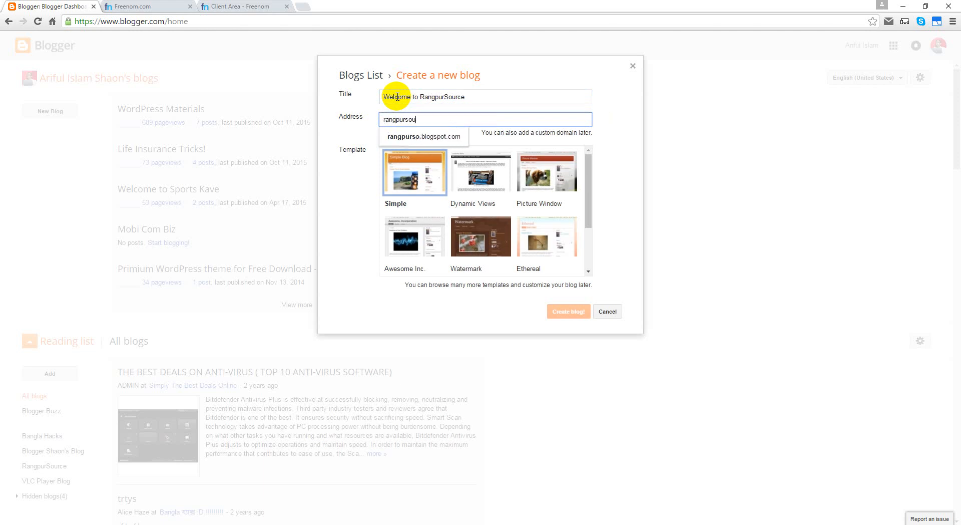
pyautogui.write('e')
pyautogui.press('Tab')
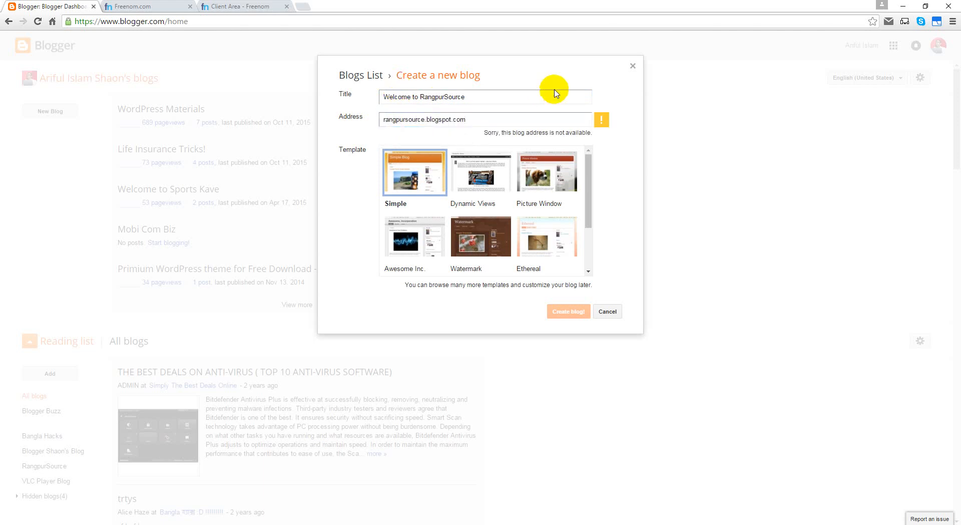
pyautogui.click(405, 119)
pyautogui.click(405, 119)
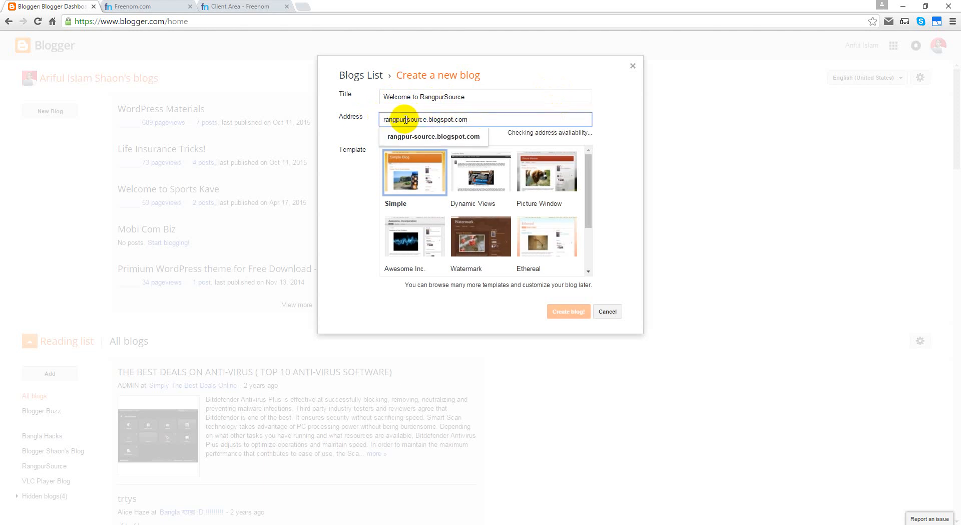
pyautogui.write('-')
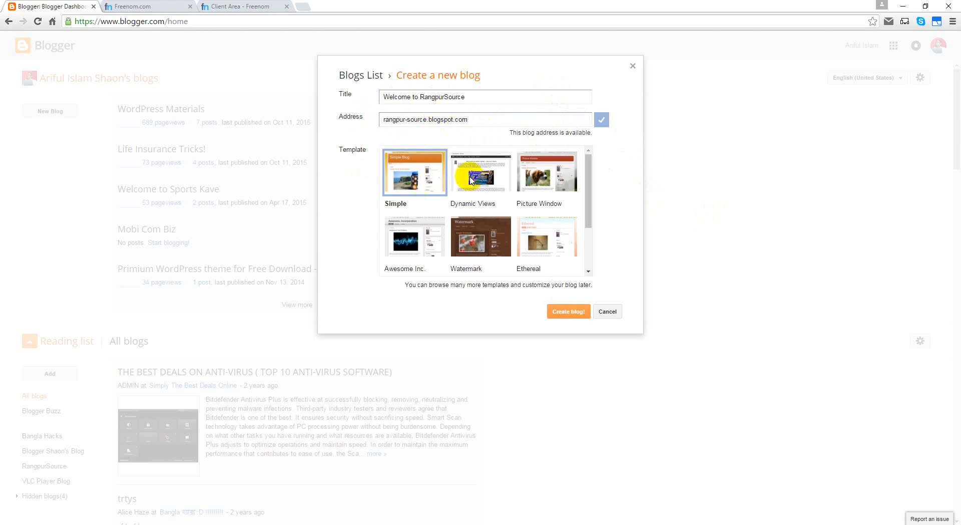
# Step: Pick the Picture Window template and create the blog
pyautogui.scroll(-2, 530, 193)
pyautogui.scroll(2, 521, 197)
pyautogui.click(571, 173)
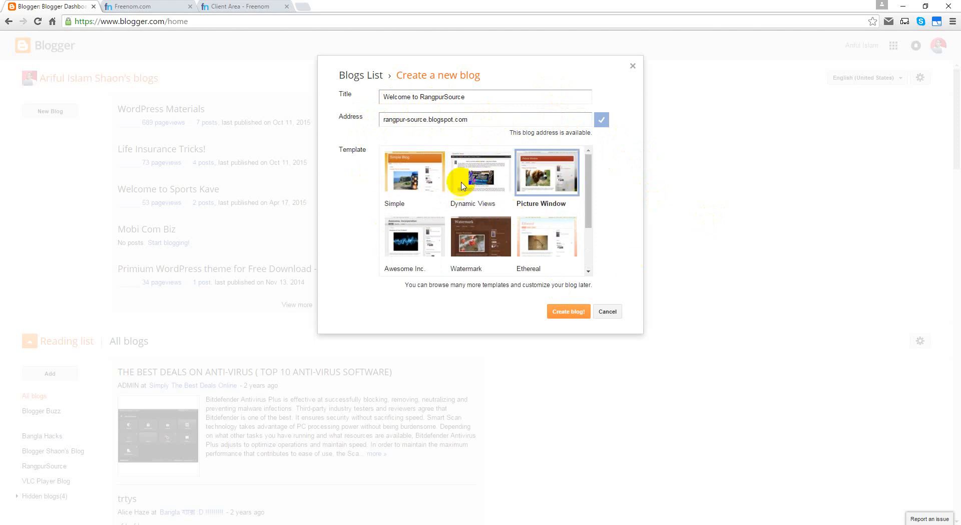
pyautogui.click(574, 313)
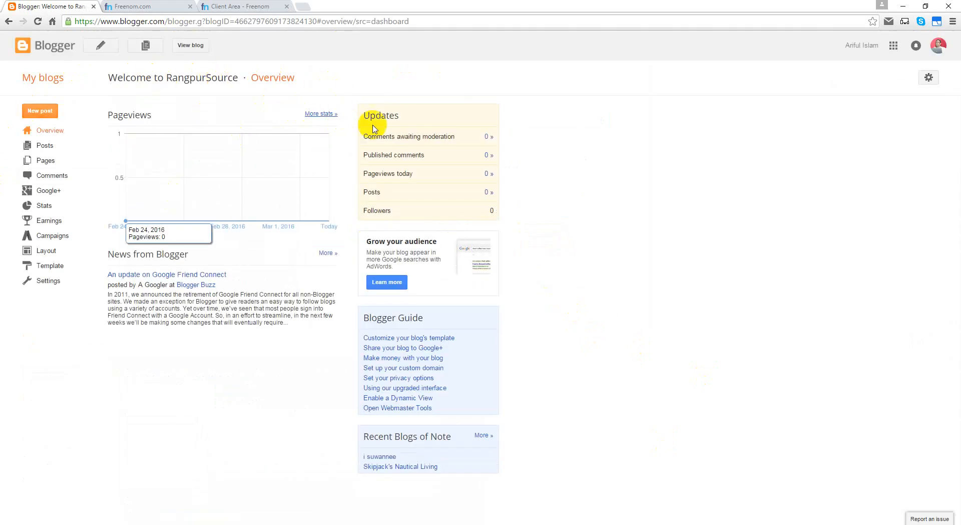
# Step: View the new Welcome to RangpurSource blog, highlight .blogspot.com in its address, then return to Freenom
pyautogui.click(84, 49)
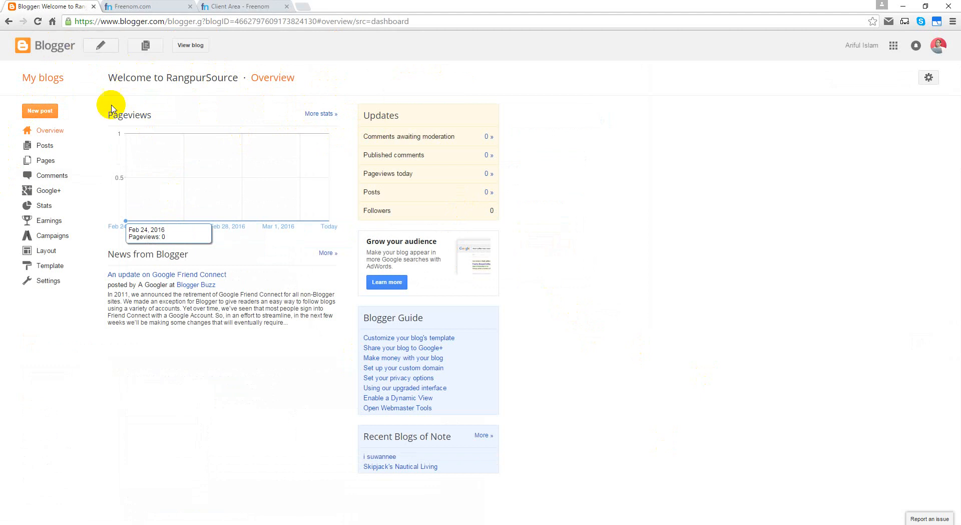
pyautogui.click(185, 47)
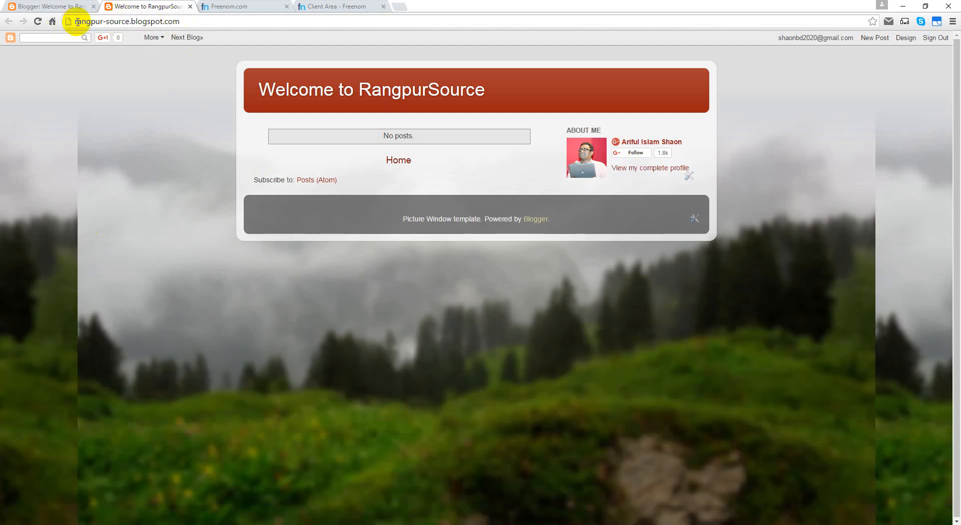
pyautogui.moveTo(129, 21); pyautogui.dragTo(261, 22)
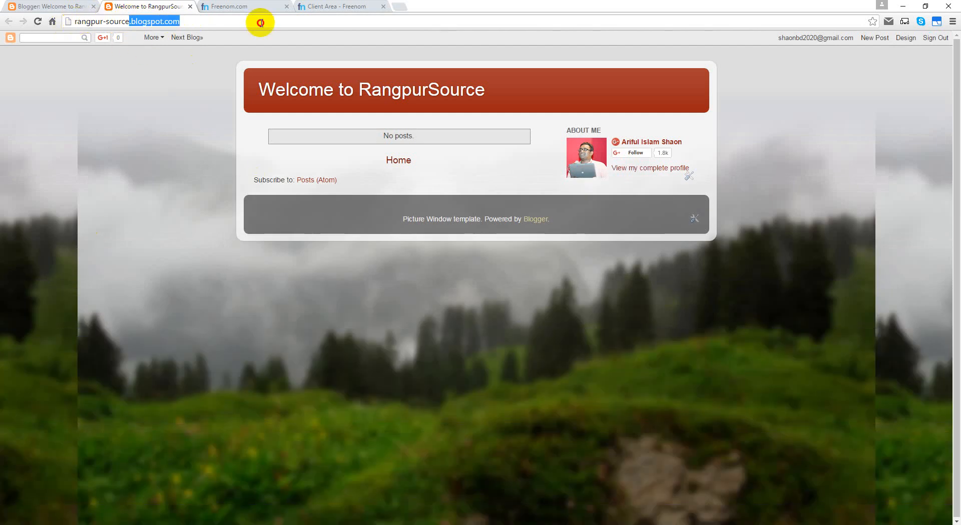
pyautogui.click(261, 25)
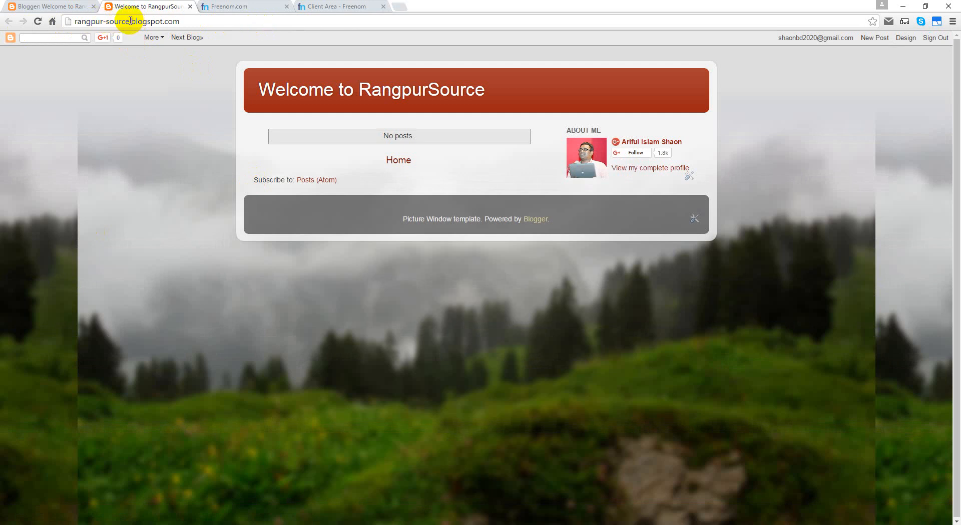
pyautogui.moveTo(130, 21); pyautogui.dragTo(206, 16)
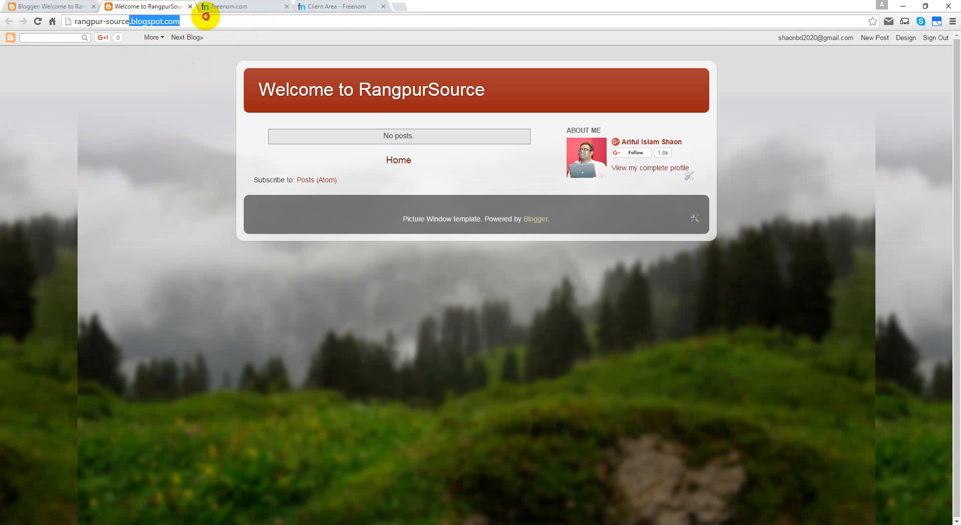
pyautogui.click(209, 17)
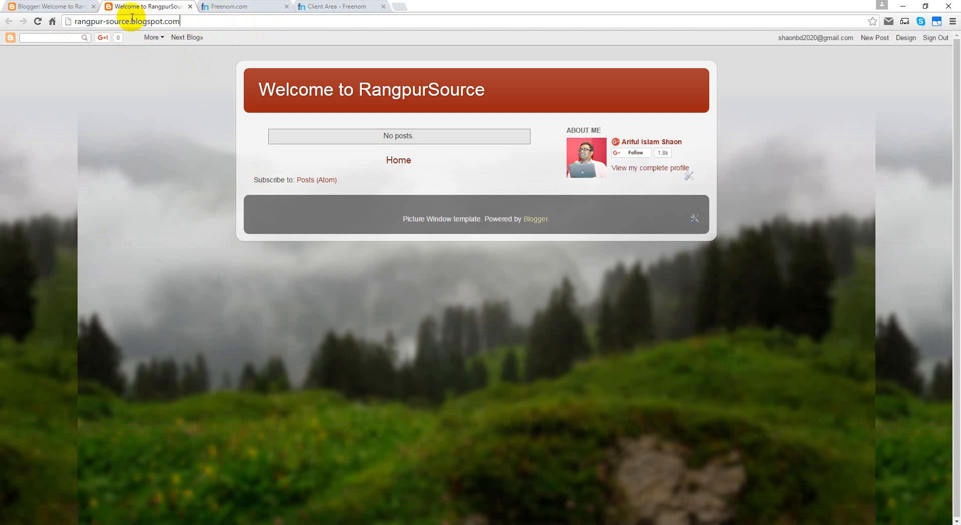
pyautogui.moveTo(130, 20); pyautogui.dragTo(207, 17)
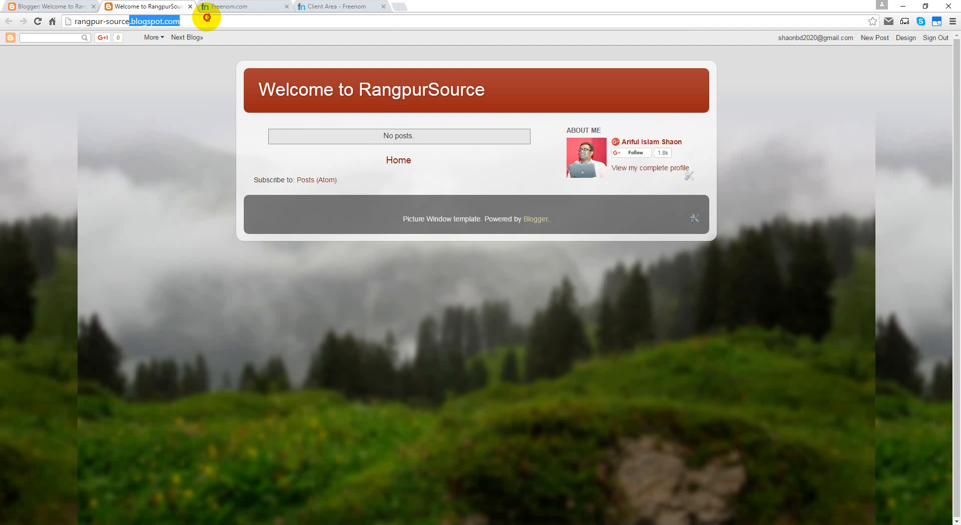
pyautogui.click(55, 7)
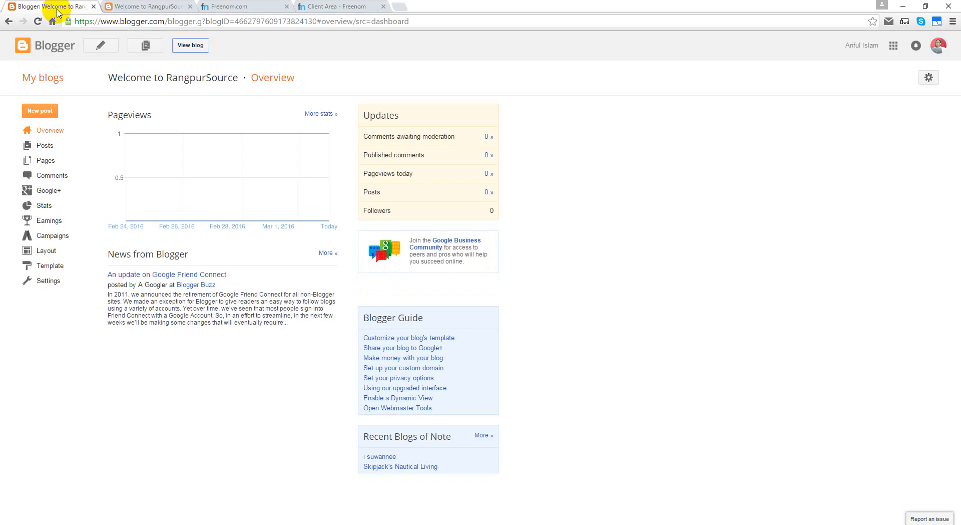
pyautogui.click(235, 7)
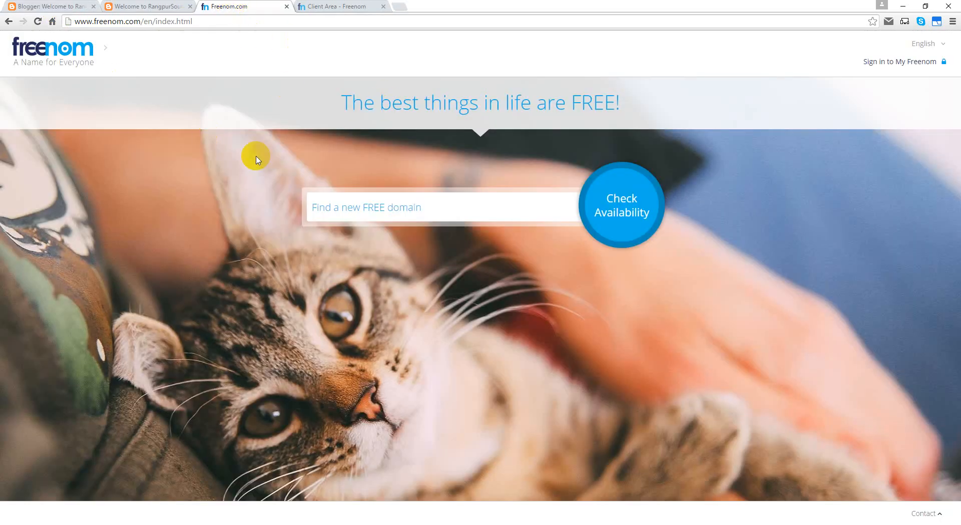
# Step: Enter rangpursource in the free domain field and check its availability
pyautogui.moveTo(14, 52)
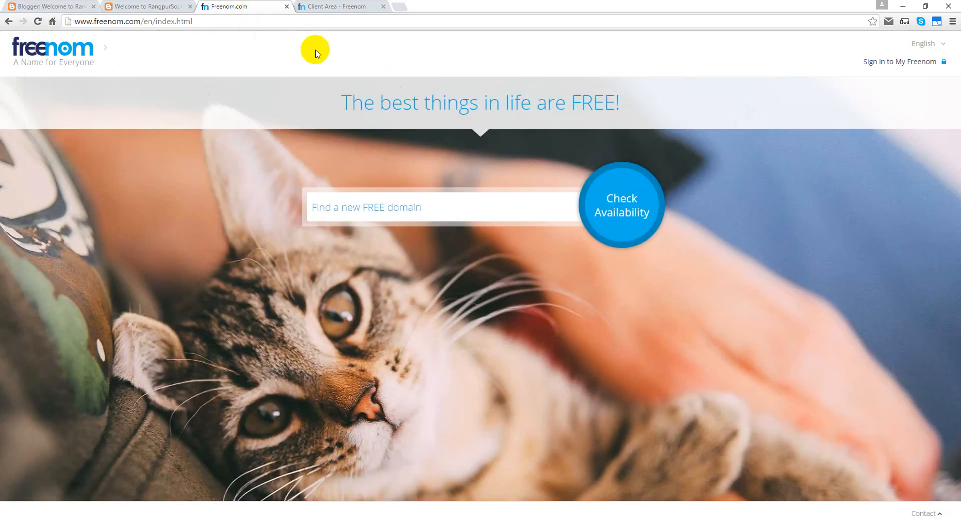
pyautogui.moveTo(118, 51)
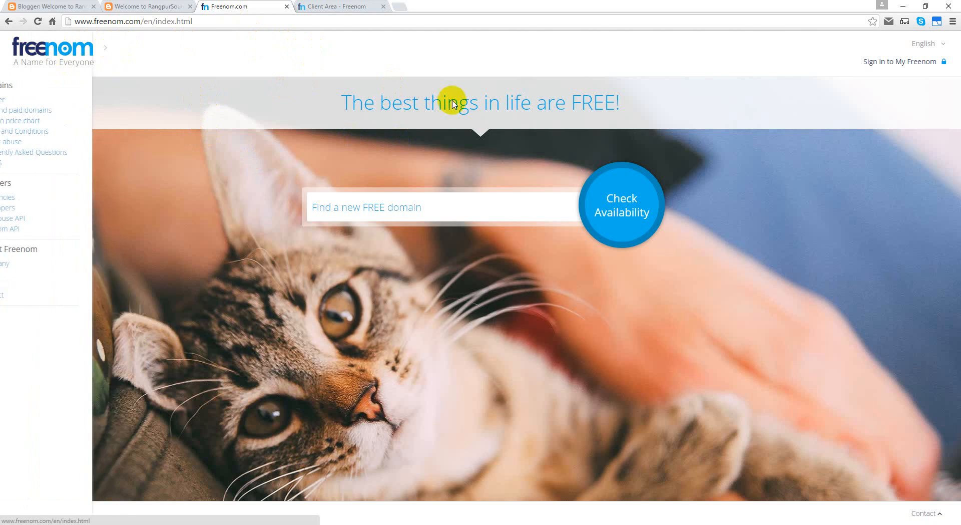
pyautogui.click(356, 212)
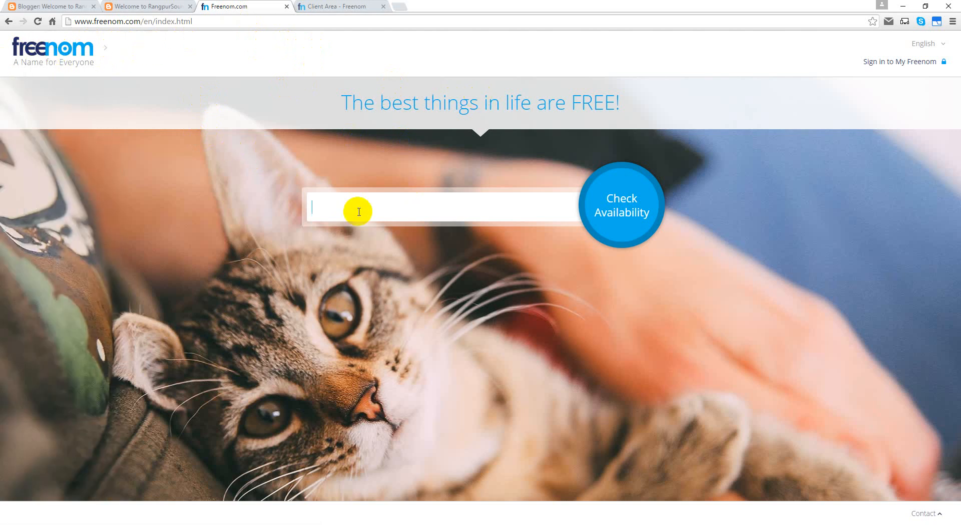
pyautogui.click(372, 210)
pyautogui.write('rangpursource')
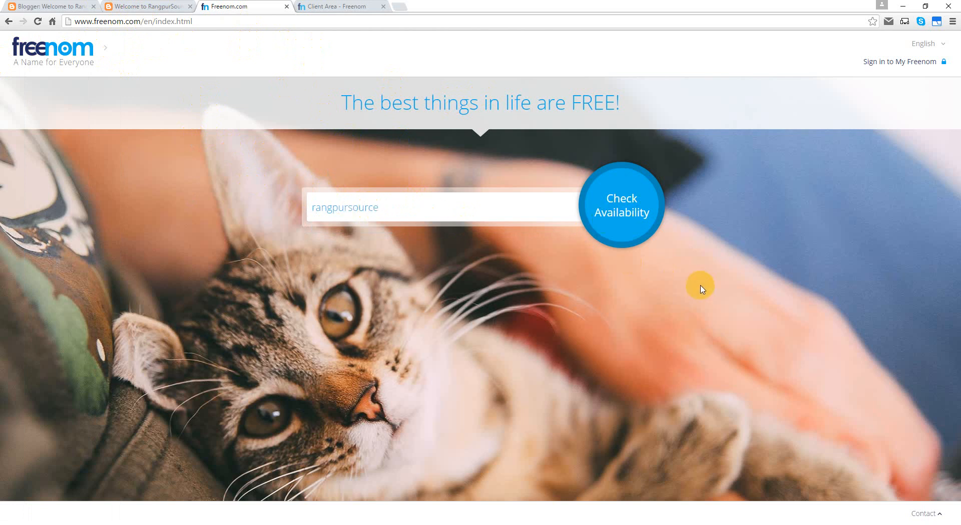
pyautogui.click(591, 204)
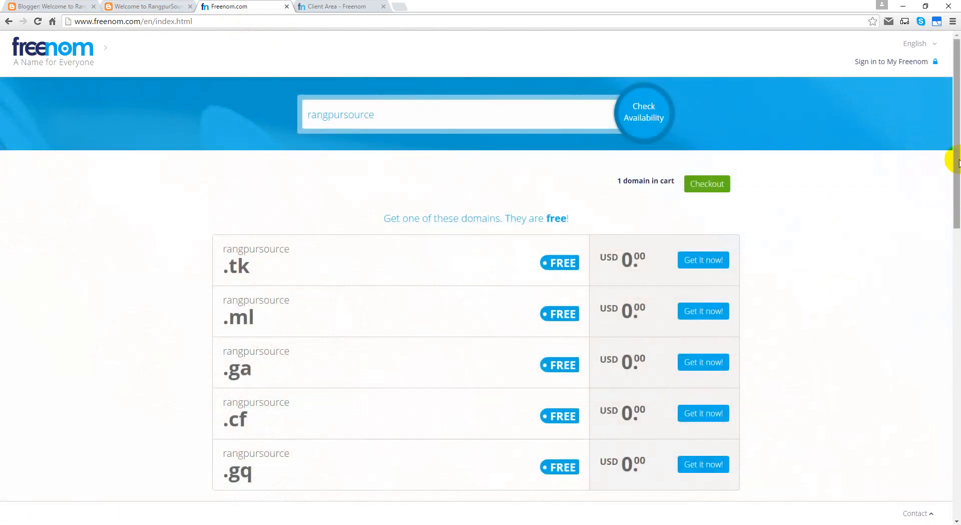
# Step: Scroll through the rangpursource results, highlighting the free-domains heading, then return to the top
pyautogui.moveTo(947, 154); pyautogui.dragTo(950, 240)
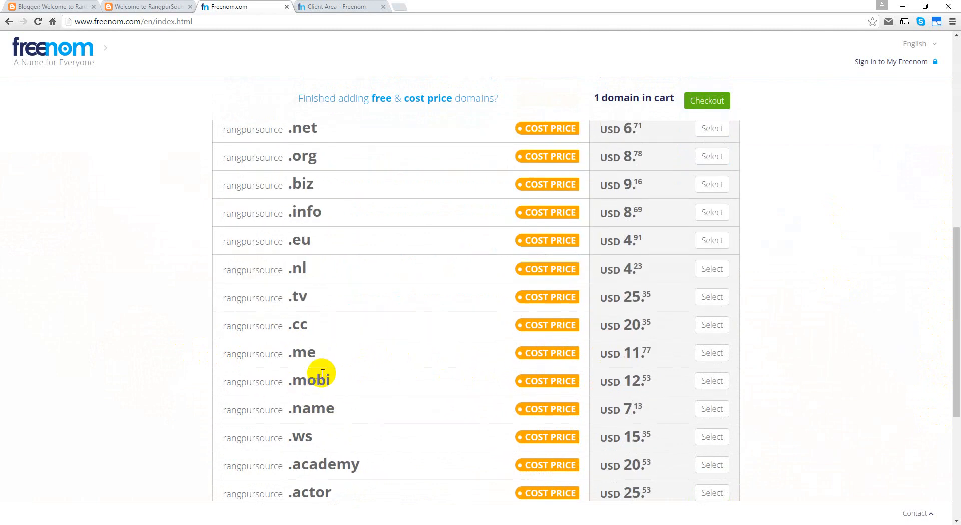
pyautogui.scroll(5, 322, 373)
pyautogui.scroll(5, 608, 257)
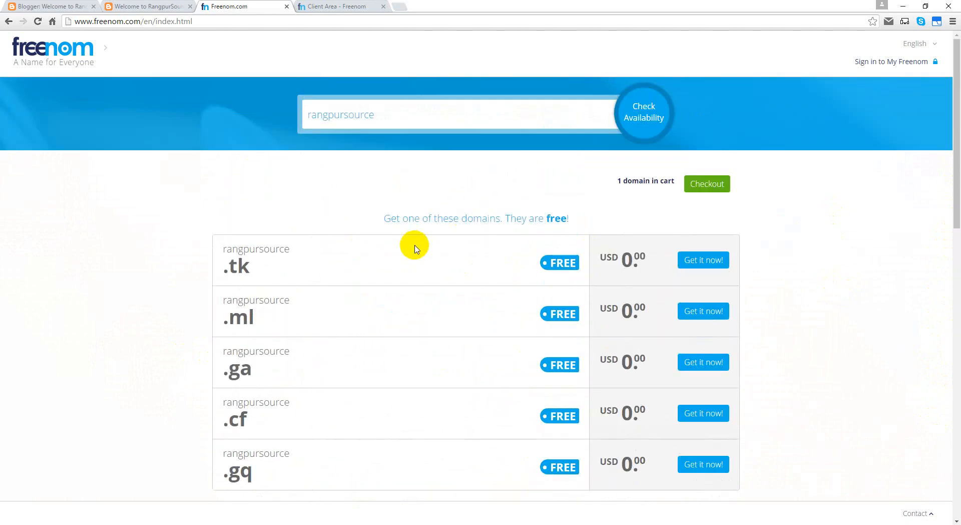
pyautogui.scroll(-5, 414, 248)
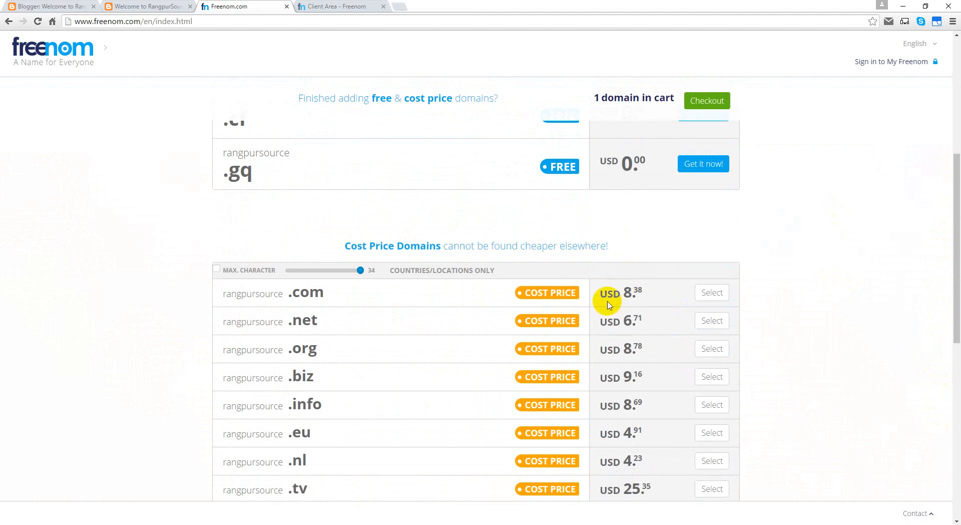
pyautogui.scroll(6, 609, 304)
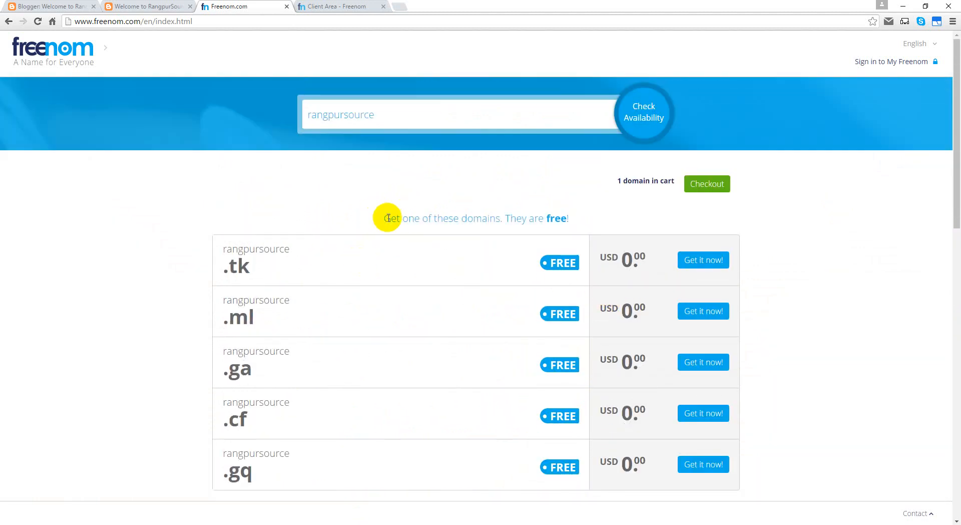
pyautogui.moveTo(389, 218); pyautogui.dragTo(506, 217)
pyautogui.click(537, 223)
pyautogui.scroll(-5, 344, 320)
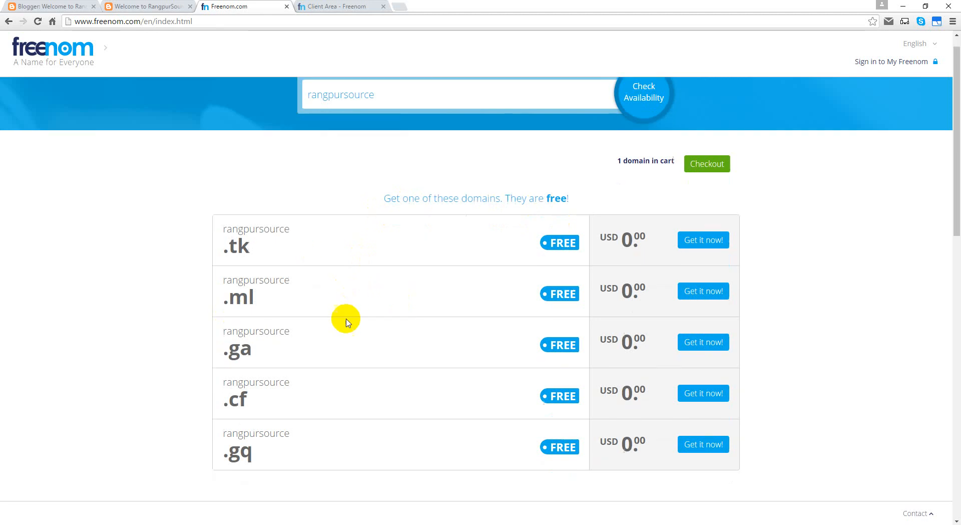
pyautogui.scroll(-2, 342, 357)
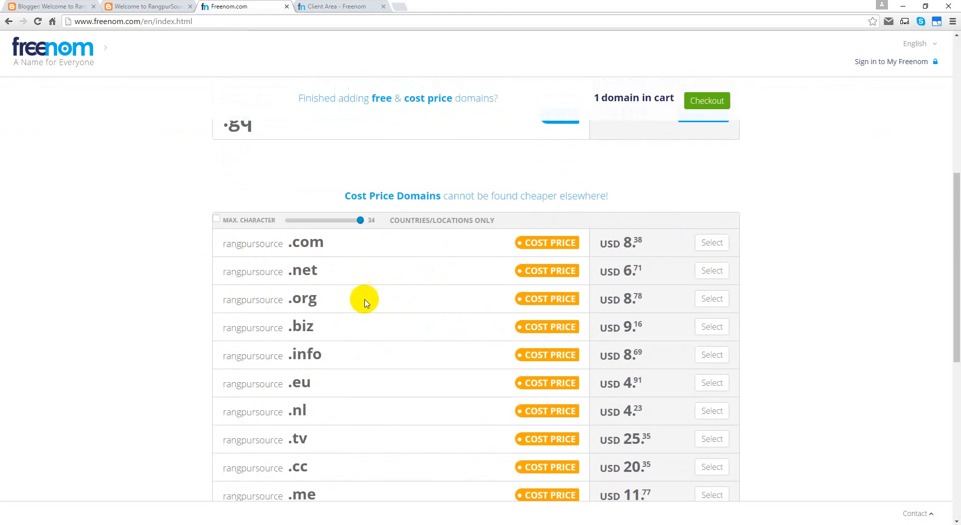
pyautogui.scroll(7, 361, 298)
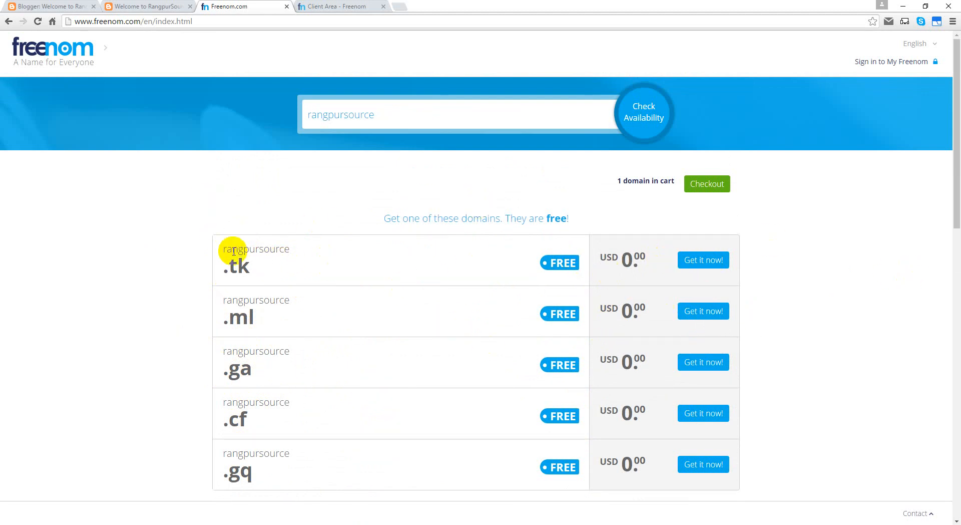
# Step: Point out the free .tk and .ml rows, then claim rangpursource.ml with Get it now!
pyautogui.tripleClick(285, 265)
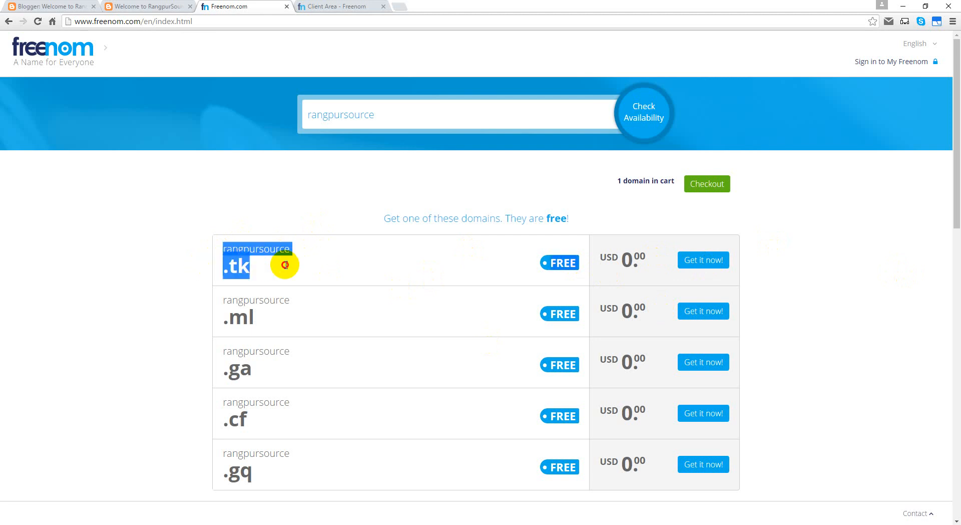
pyautogui.click(285, 264)
pyautogui.tripleClick(205, 314)
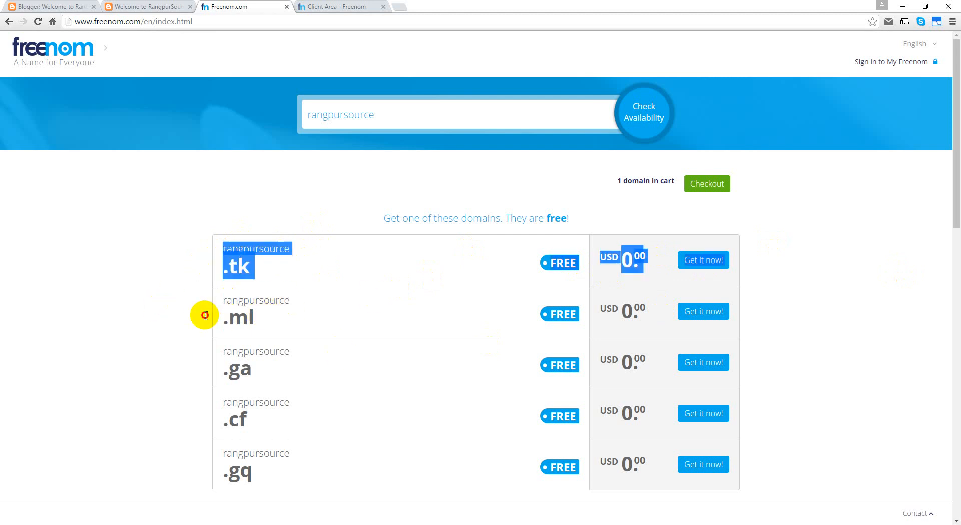
pyautogui.click(285, 320)
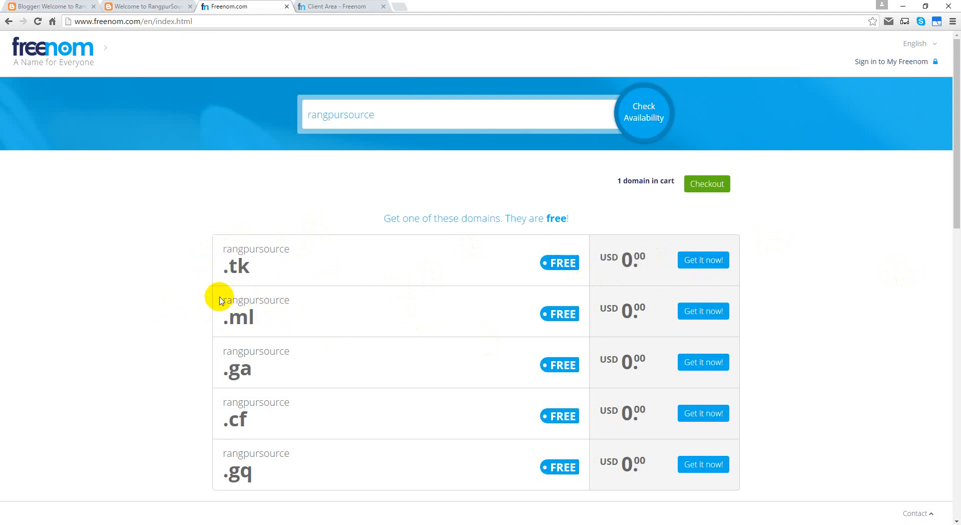
pyautogui.tripleClick(223, 313)
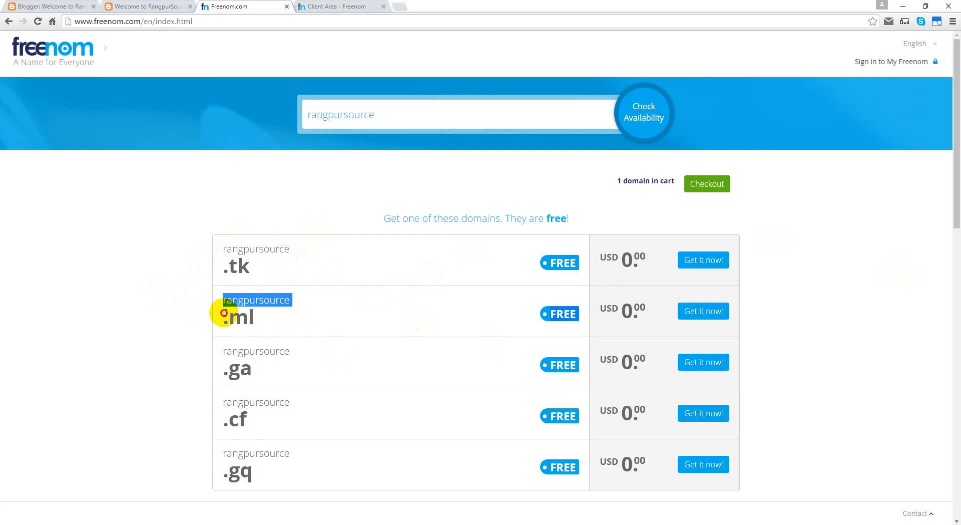
pyautogui.click(242, 319)
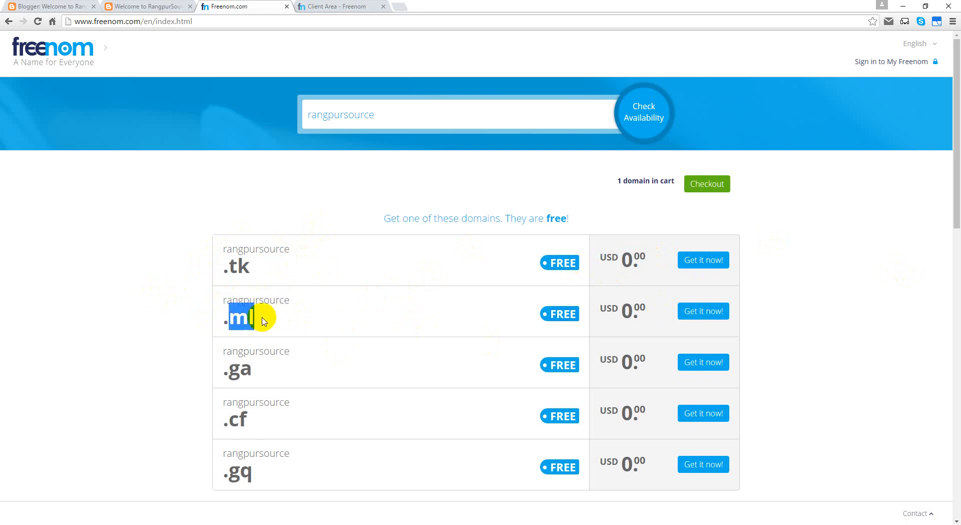
pyautogui.click(685, 316)
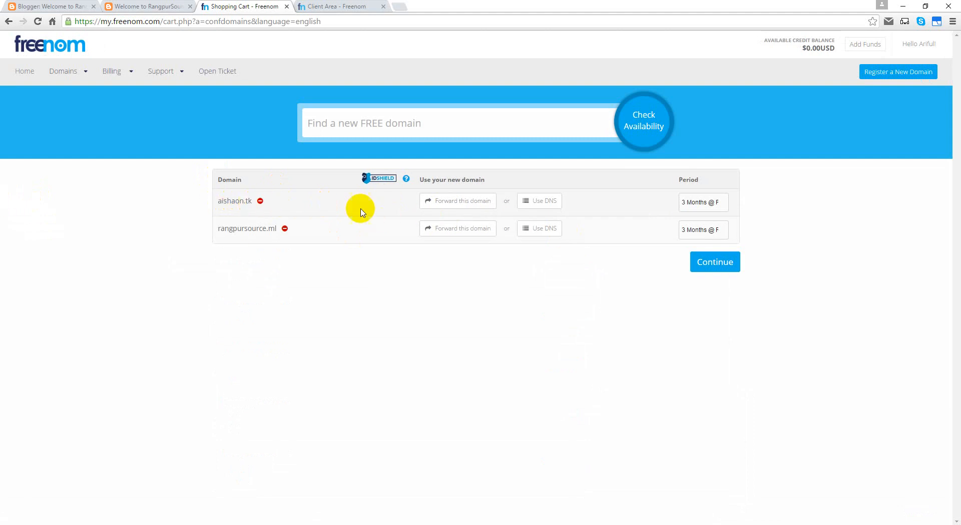
# Step: Remove the extra .tk domain, set rangpursource.ml to 12 Months @ FREE, and continue
pyautogui.click(261, 201)
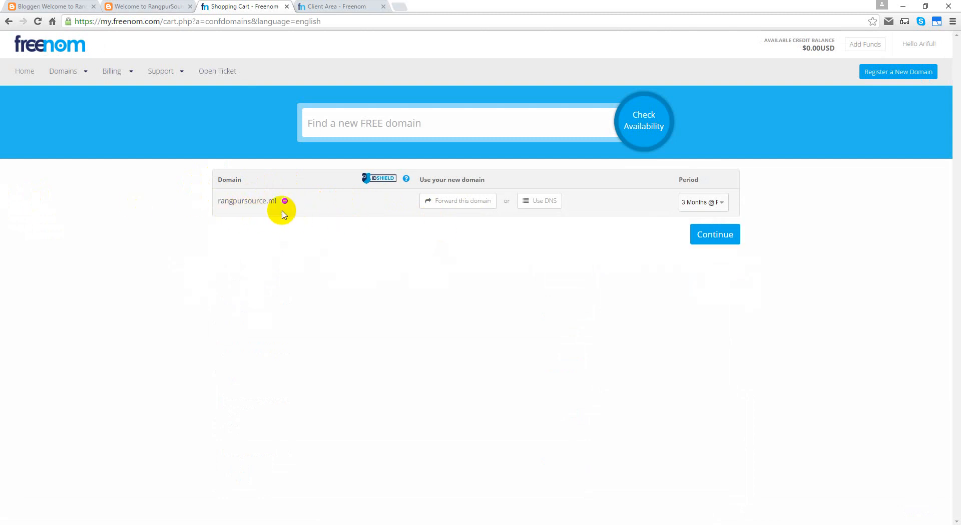
pyautogui.click(710, 202)
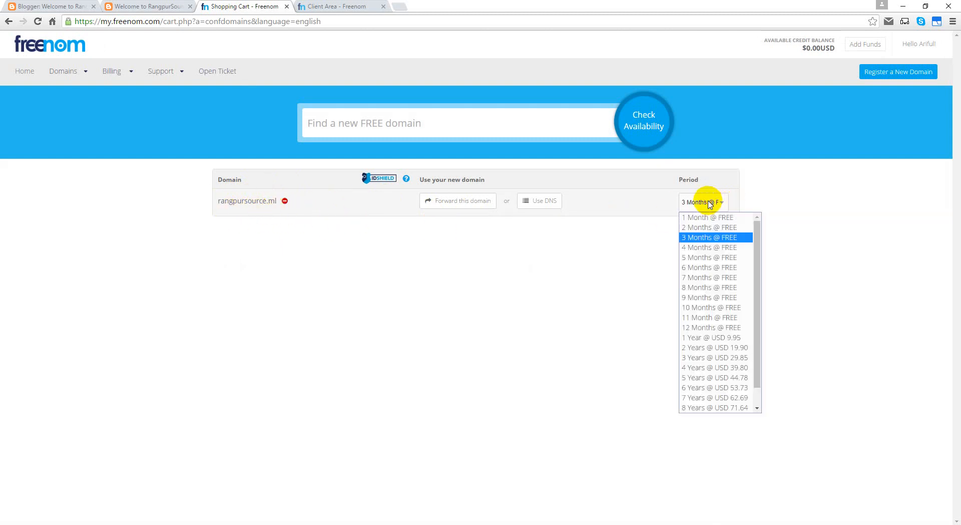
pyautogui.click(717, 328)
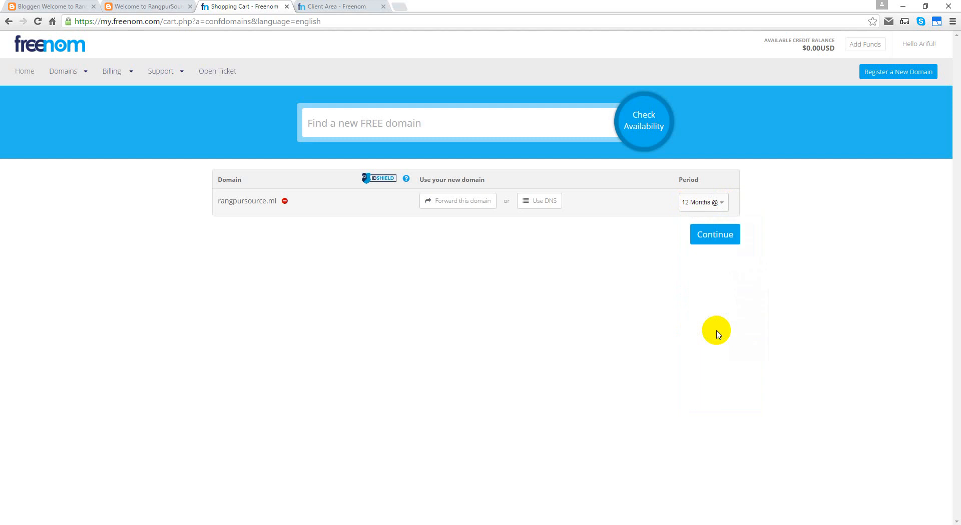
pyautogui.click(733, 239)
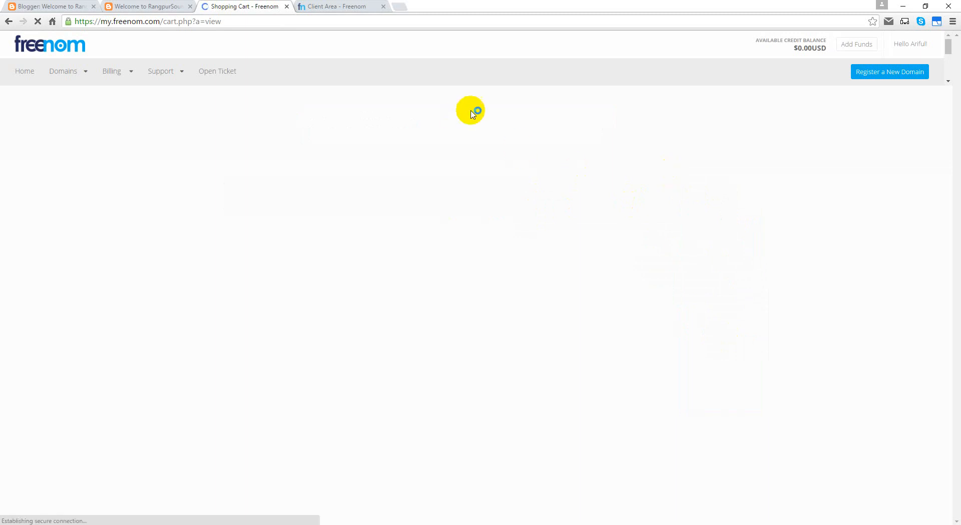
# Step: Review the $0.00 checkout page and glance at the Client Area tab
pyautogui.scroll(-3, 114, 235)
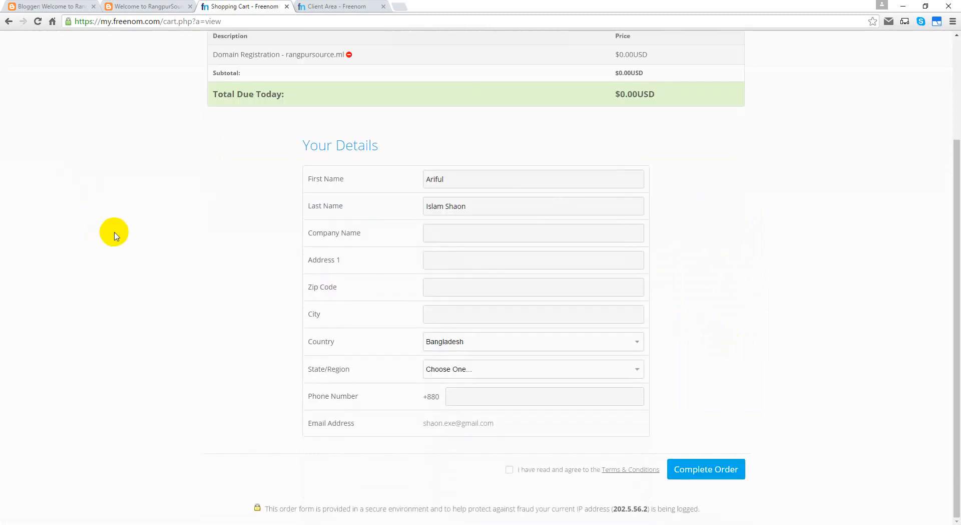
pyautogui.scroll(3, 124, 234)
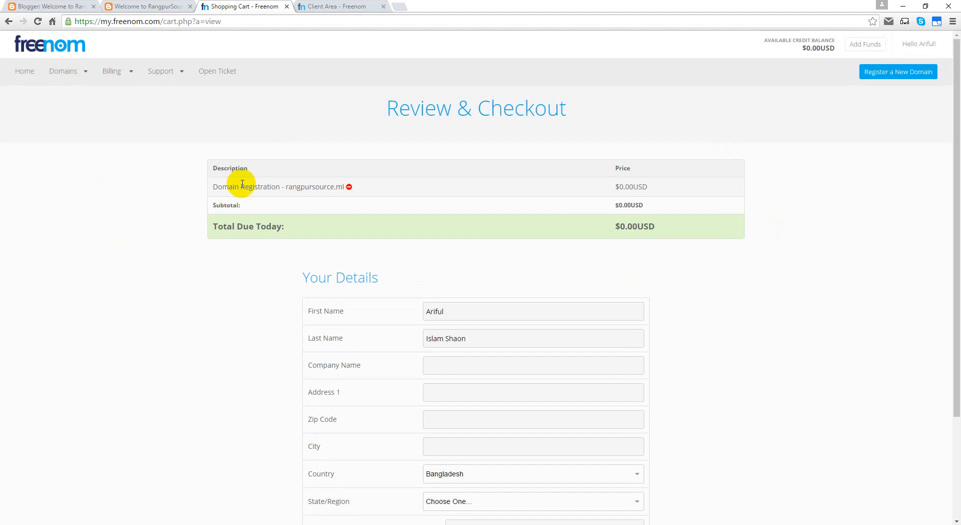
pyautogui.click(310, 6)
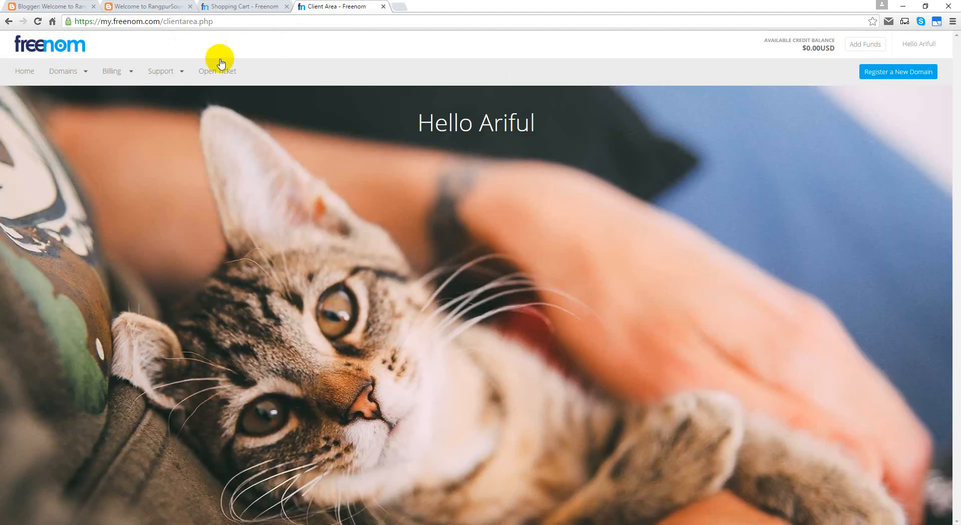
pyautogui.click(244, 7)
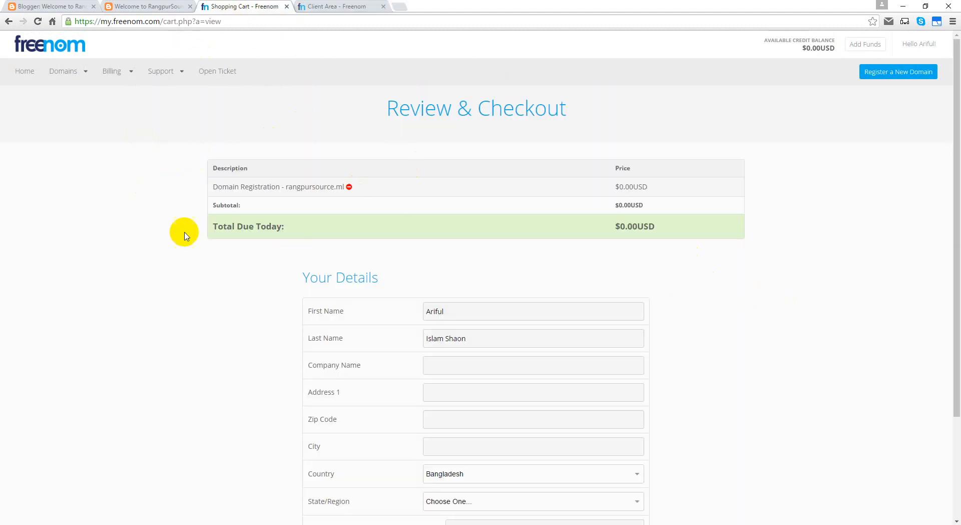
pyautogui.scroll(-3, 220, 304)
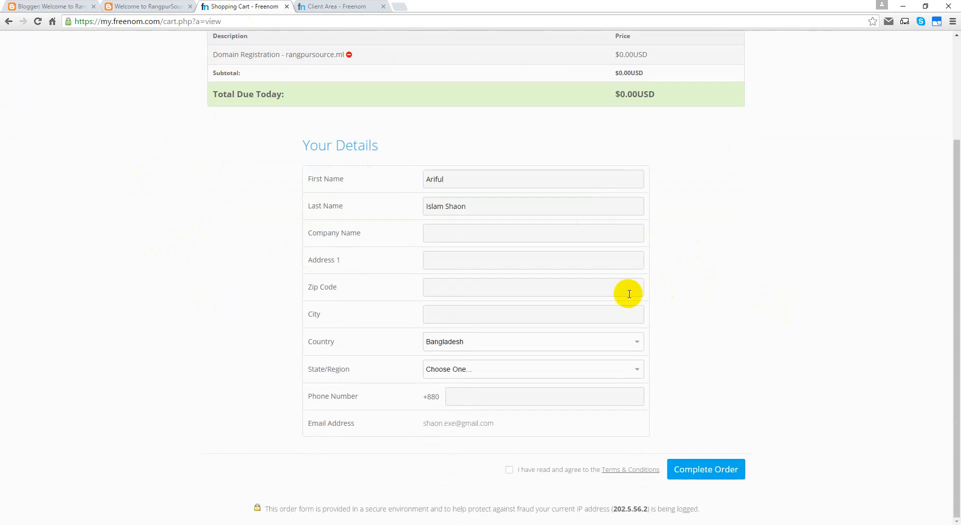
pyautogui.scroll(3, 351, 148)
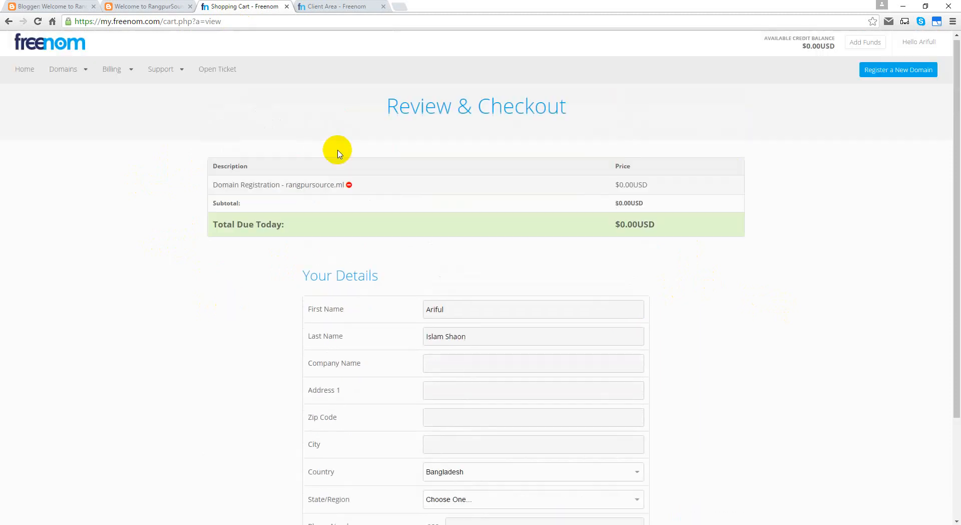
# Step: Log out of the Freenom account, then reload the rangpursource.ml checkout page
pyautogui.click(333, 8)
pyautogui.click(932, 44)
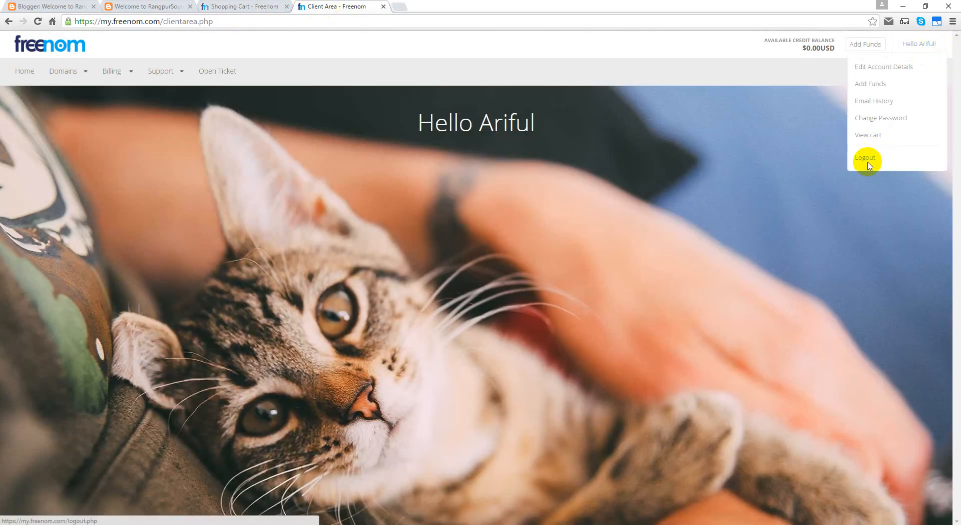
pyautogui.click(866, 159)
pyautogui.click(250, 6)
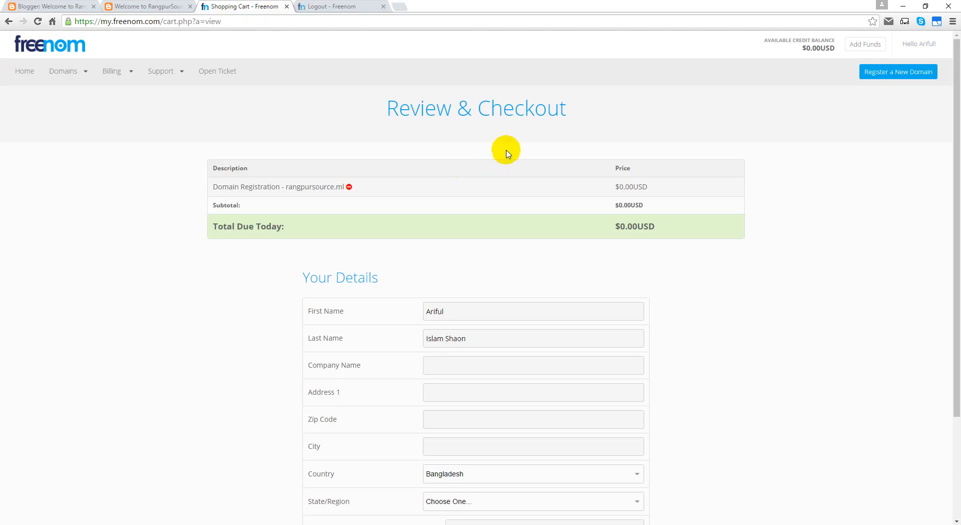
pyautogui.click(331, 7)
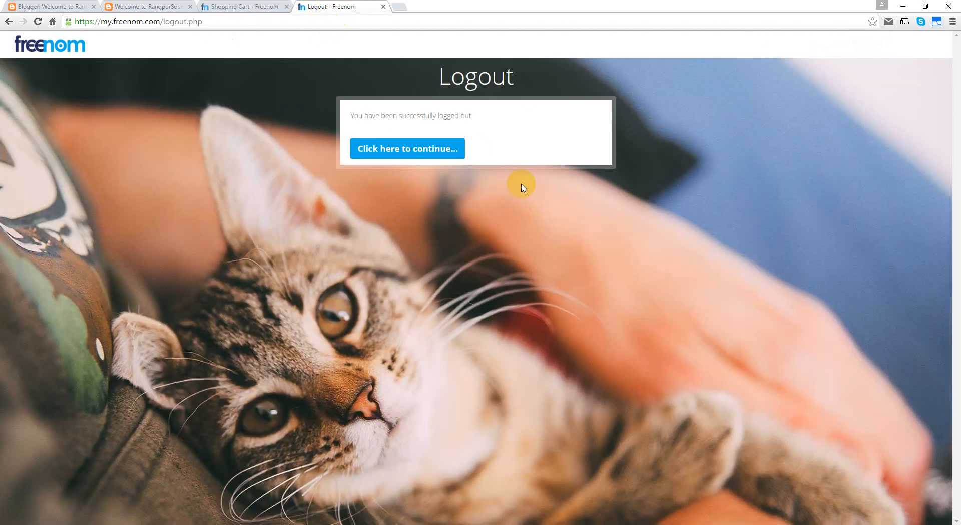
pyautogui.click(214, 7)
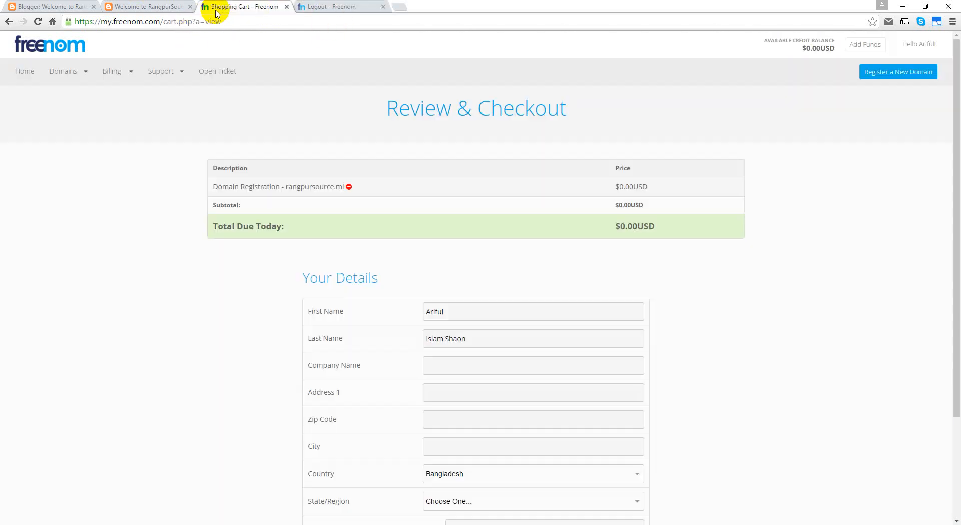
pyautogui.click(39, 22)
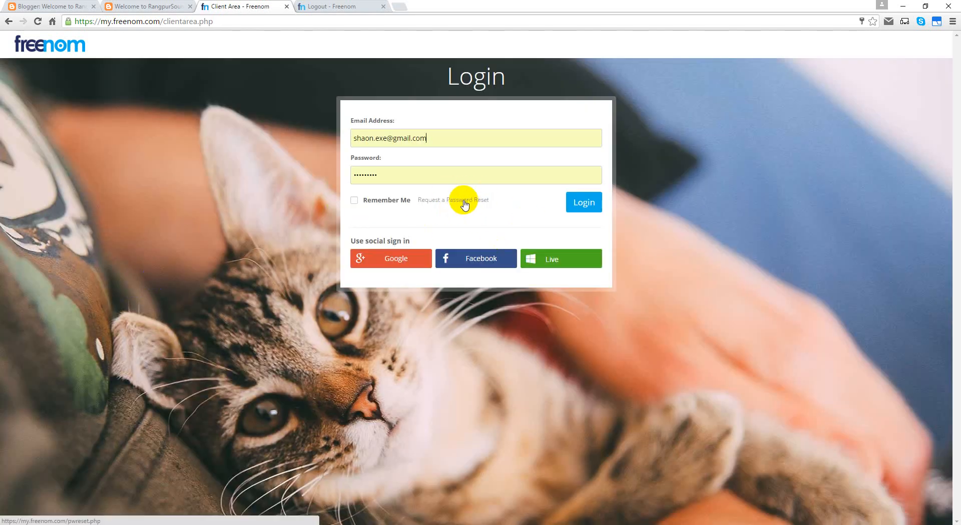
# Step: Reload checkout, open the login form with saved e-mail and password, and tick Remember Me
pyautogui.click(36, 23)
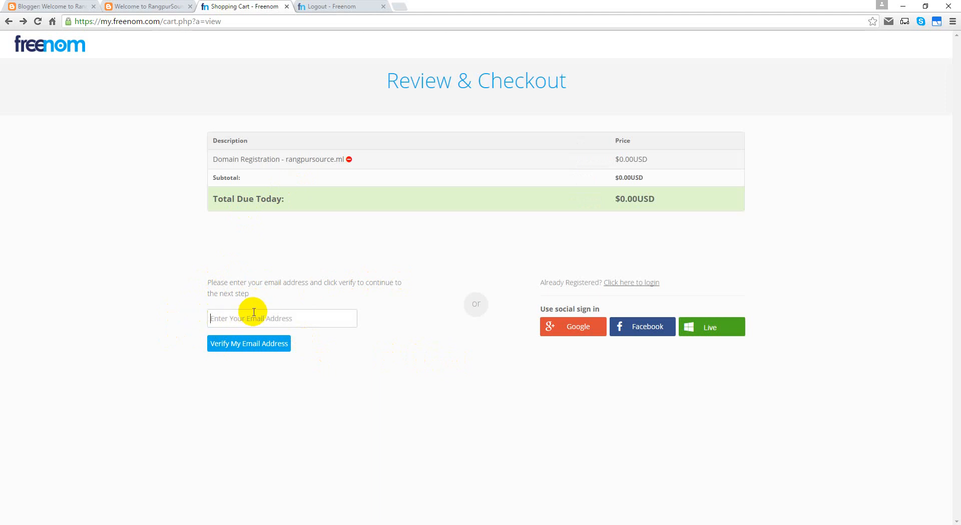
pyautogui.moveTo(211, 282); pyautogui.dragTo(290, 282)
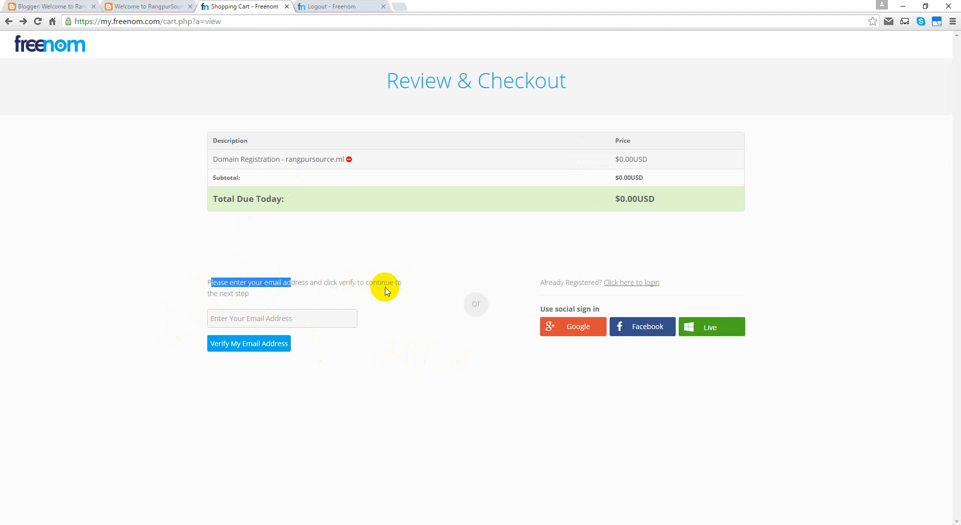
pyautogui.click(262, 317)
pyautogui.click(213, 318)
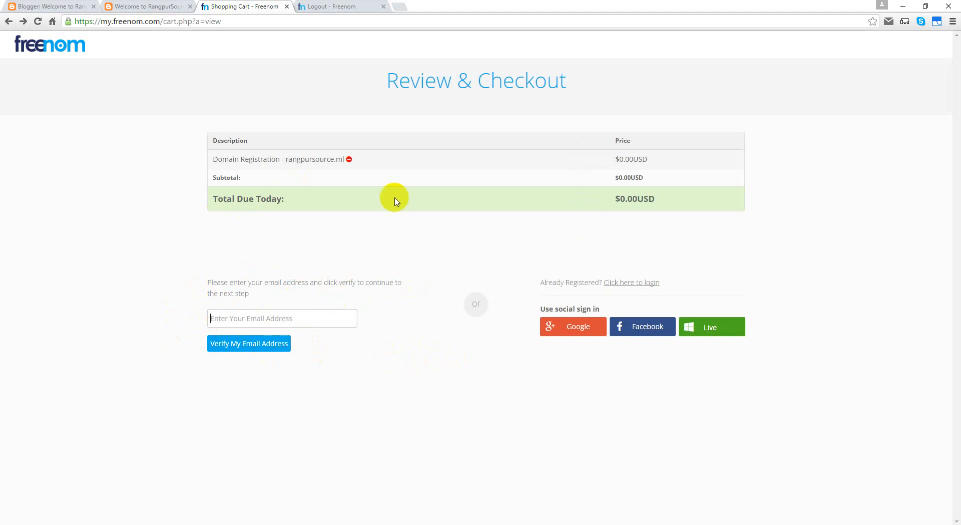
pyautogui.click(624, 283)
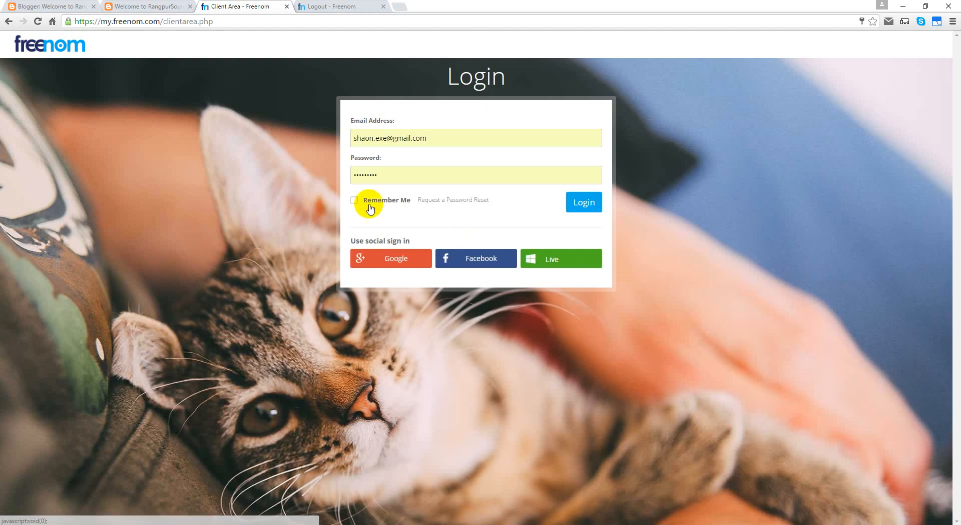
pyautogui.click(361, 201)
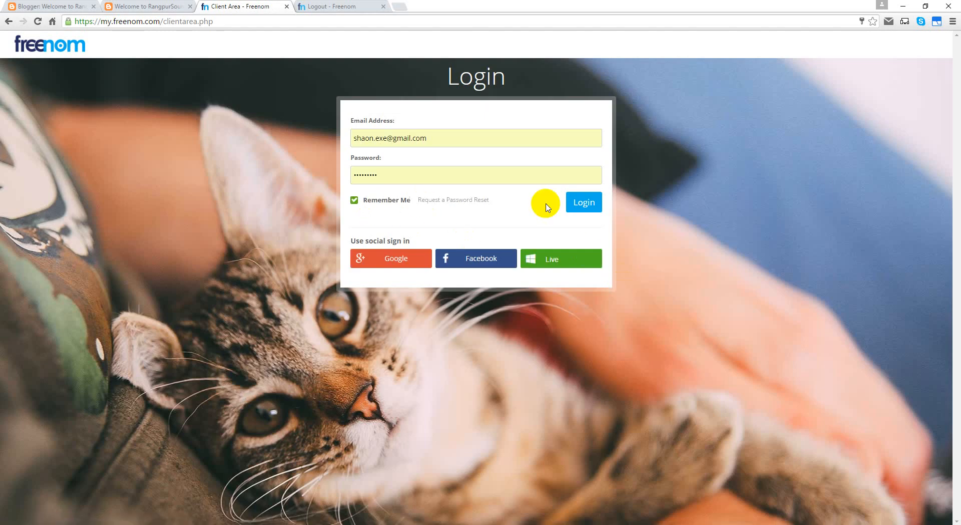
pyautogui.click(337, 7)
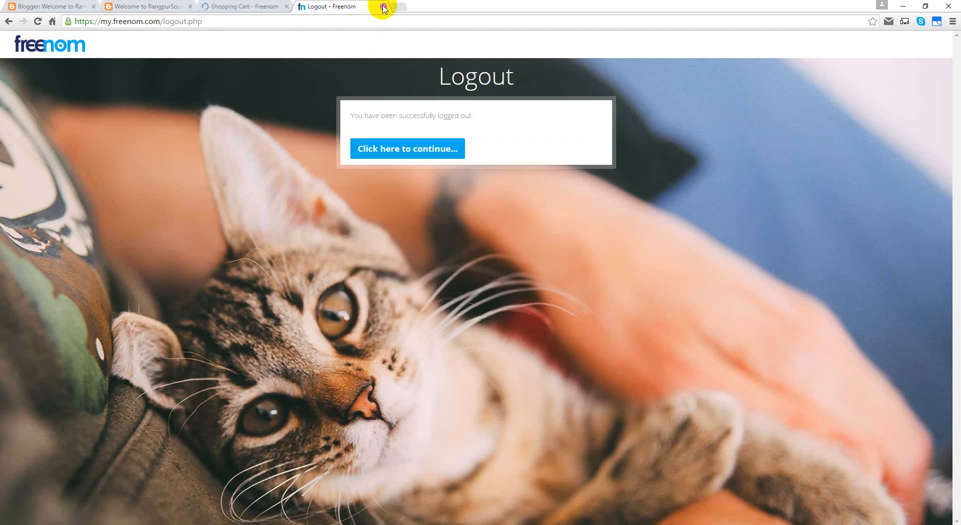
# Step: Enter company RangpurSource and autofill the saved Rangpur address with zip 5400
pyautogui.click(383, 7)
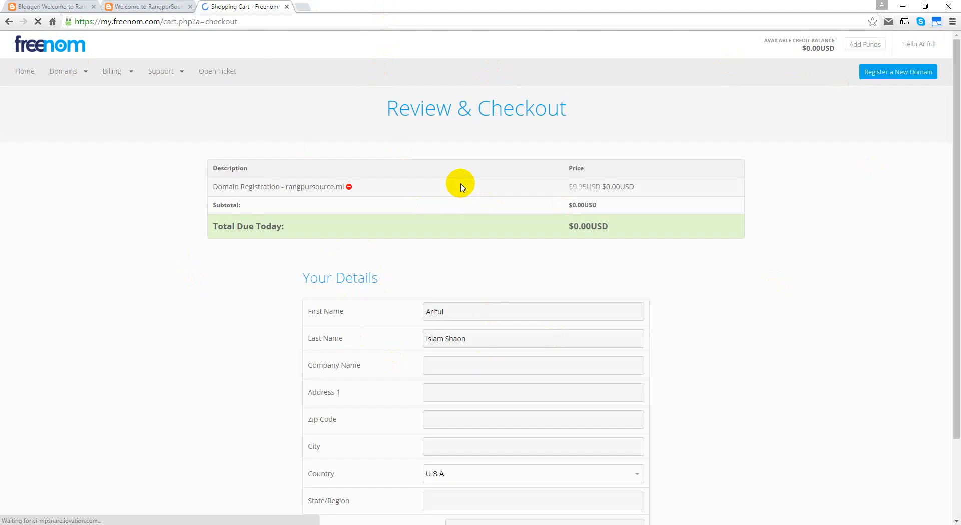
pyautogui.scroll(-2, 256, 304)
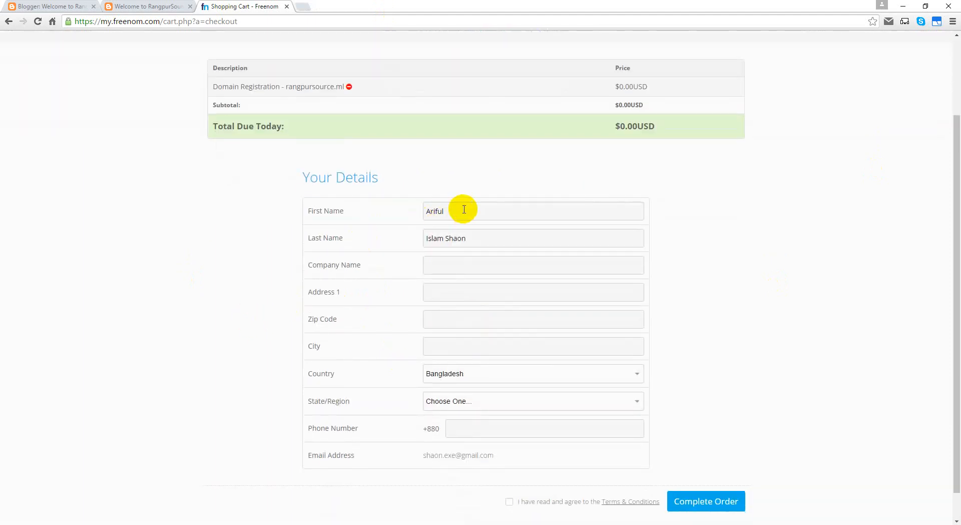
pyautogui.click(440, 262)
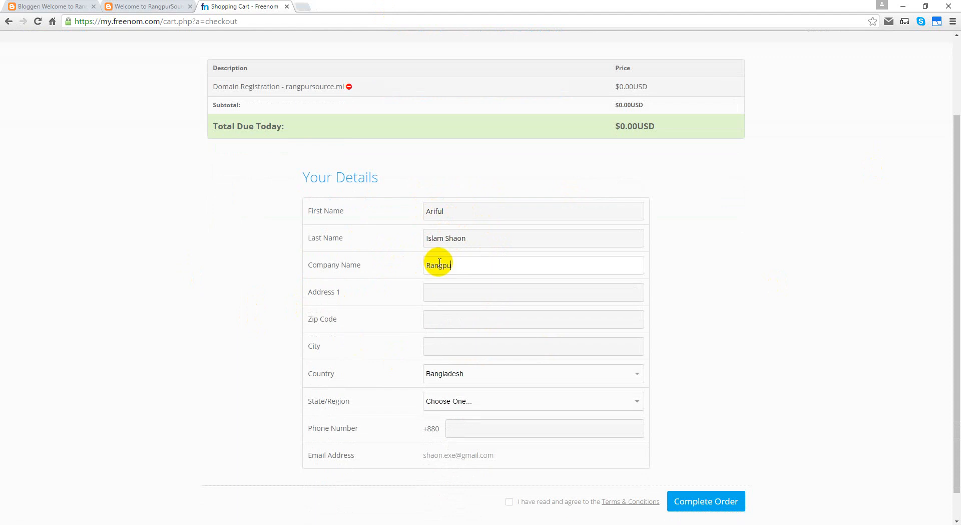
pyautogui.press('Tab')
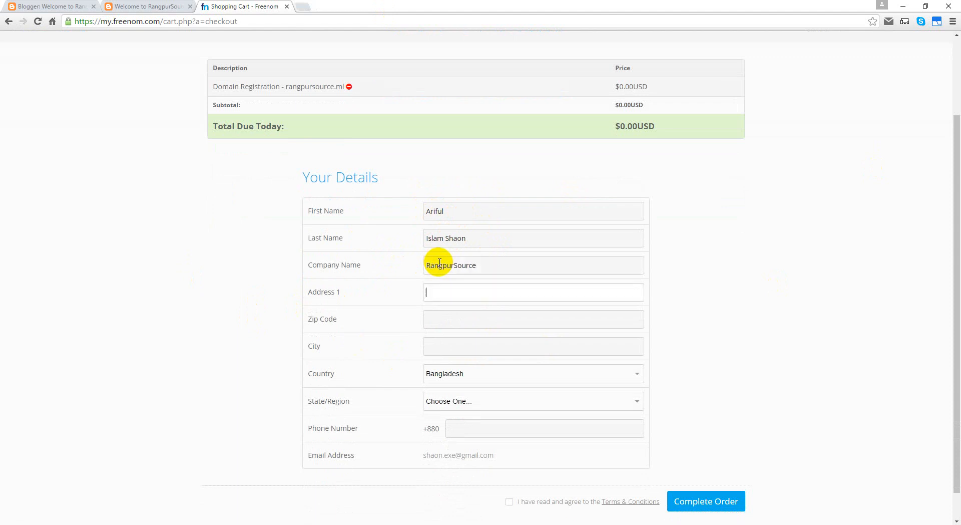
pyautogui.write('Rangp')
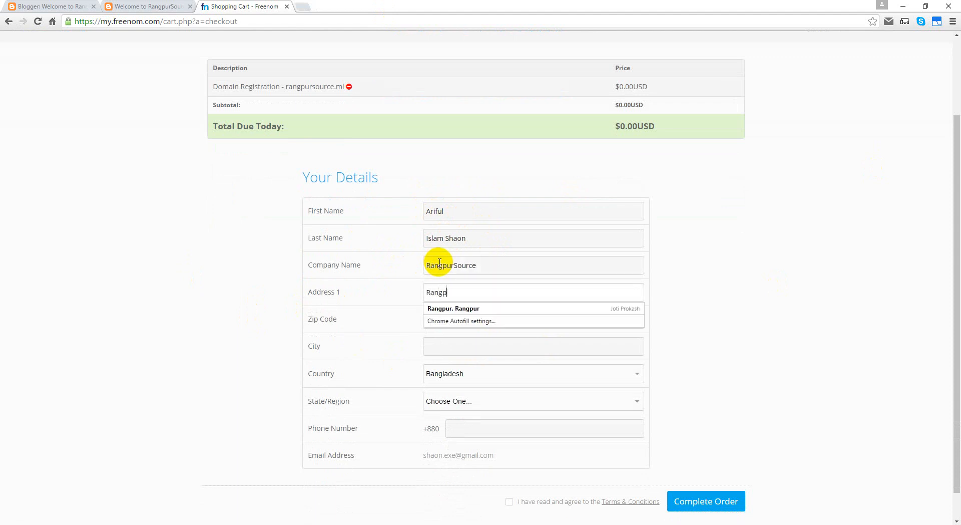
pyautogui.write('ur')
pyautogui.press('Down')
pyautogui.press('Tab')
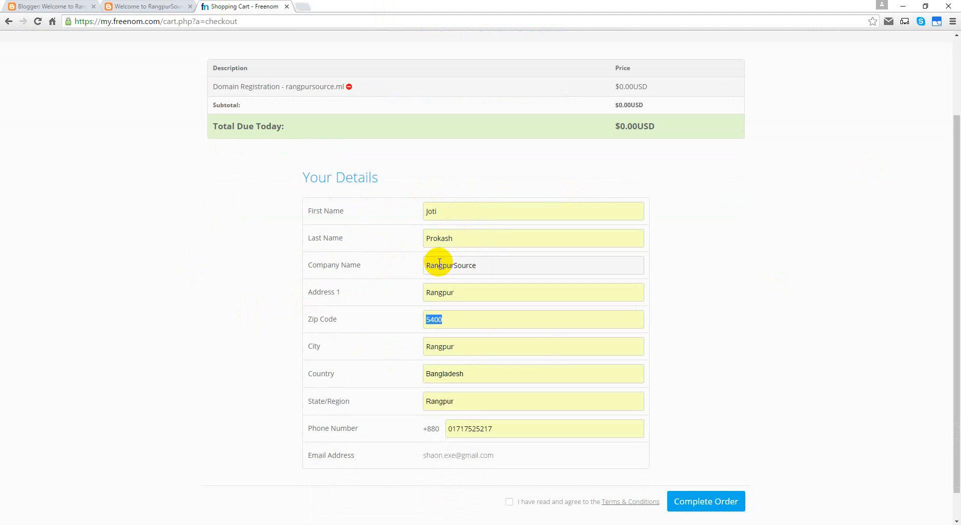
# Step: Replace the old phone number with a new one and accept the terms to submit
pyautogui.scroll(-1, 529, 417)
pyautogui.click(523, 396)
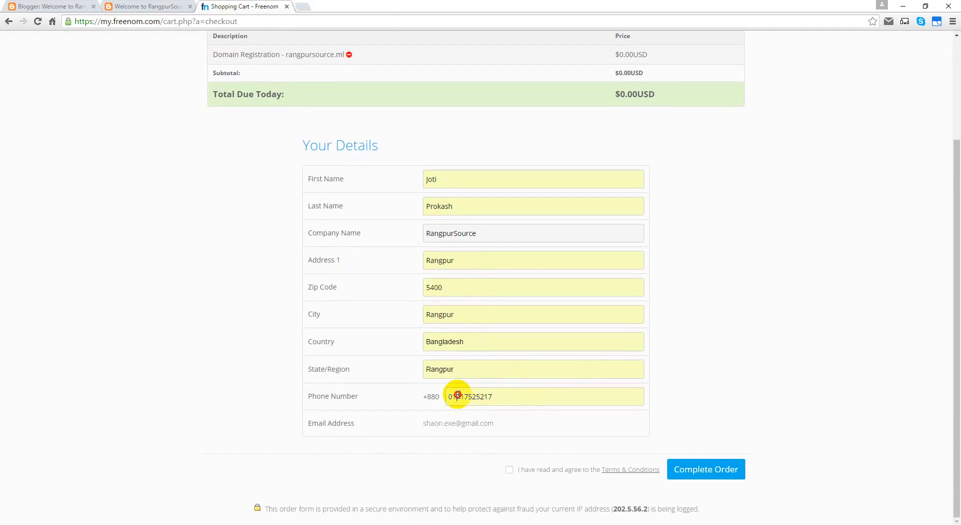
pyautogui.doubleClick(484, 395)
pyautogui.press('BackSpace')
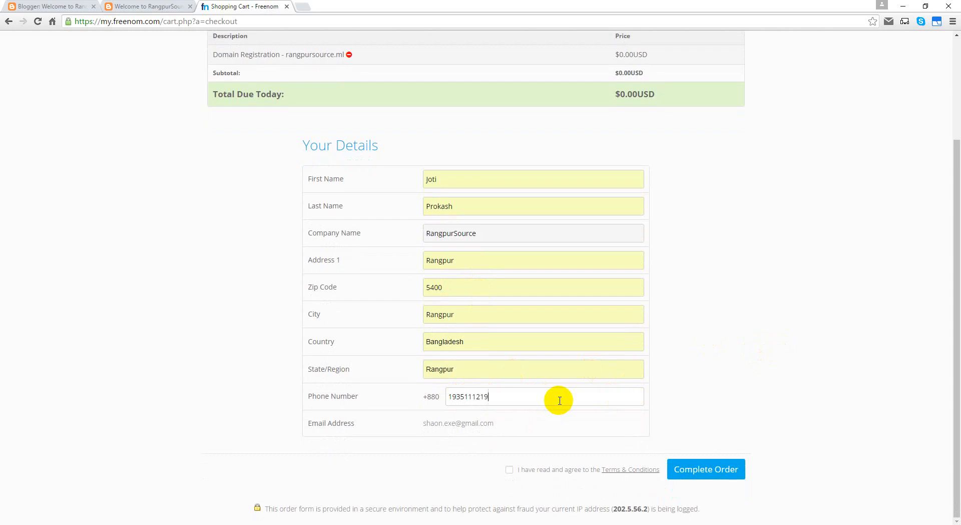
pyautogui.click(755, 308)
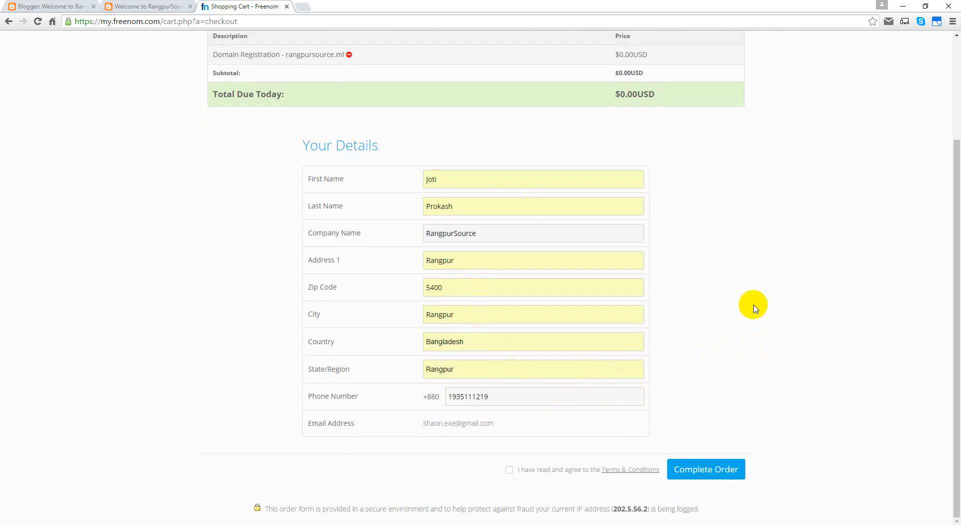
pyautogui.click(510, 469)
# Step: Stop the stalled submission and re-enter the contact's first name
pyautogui.click(729, 470)
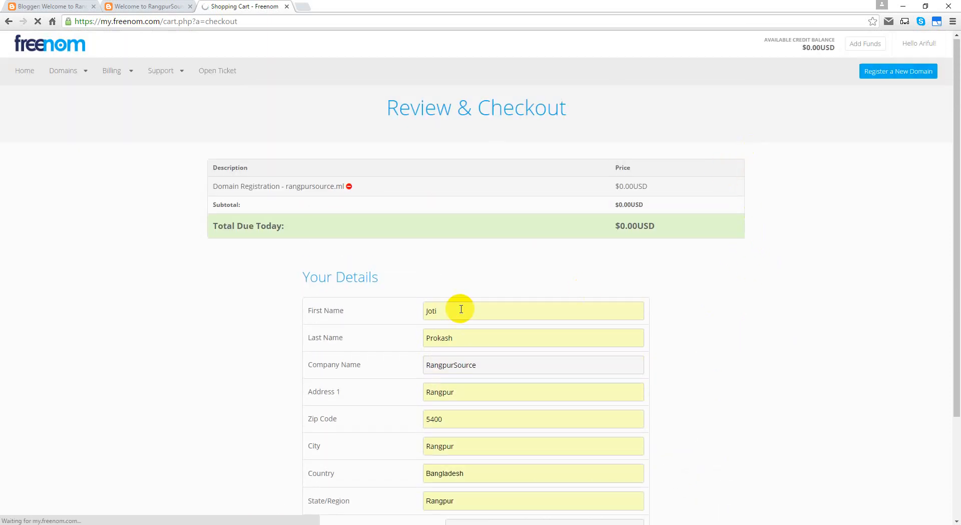
pyautogui.click(37, 22)
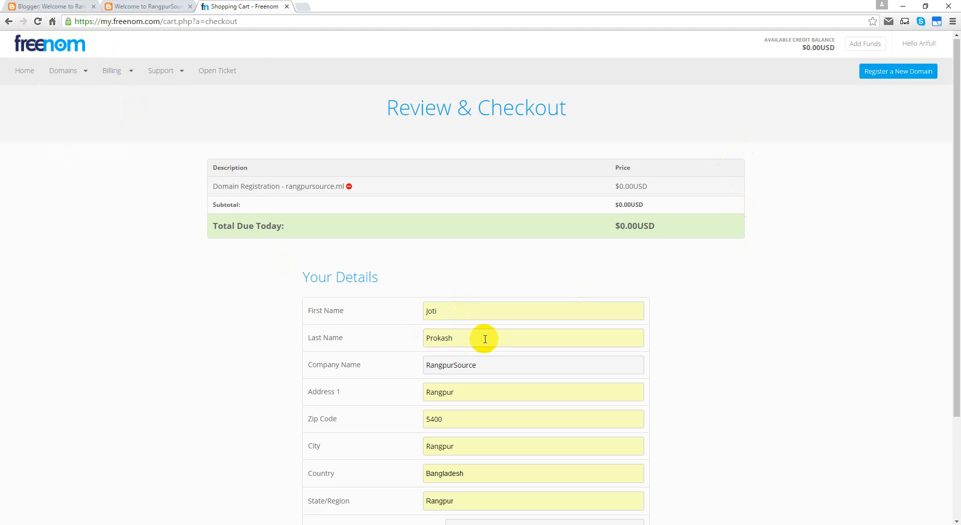
pyautogui.doubleClick(479, 310)
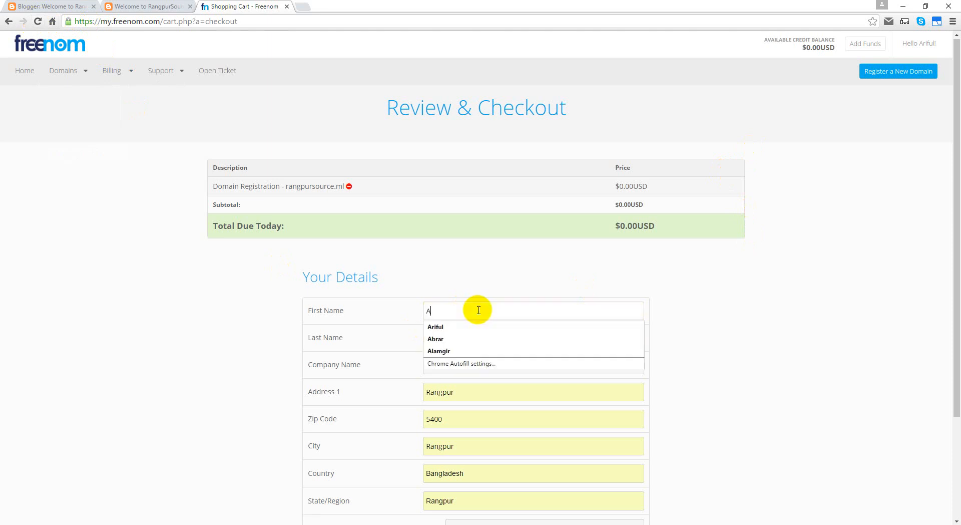
pyautogui.press('Down')
pyautogui.press('Return')
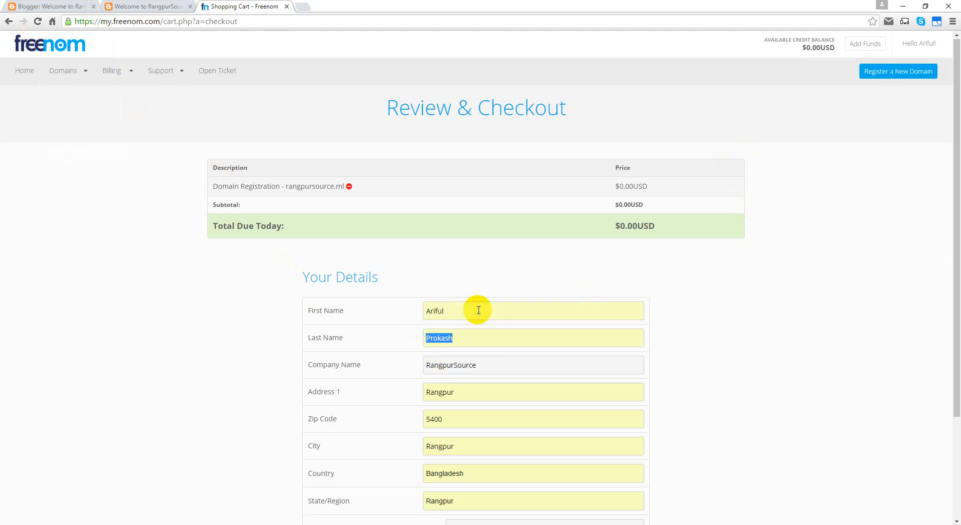
pyautogui.hotkey('shift', 'Tab')
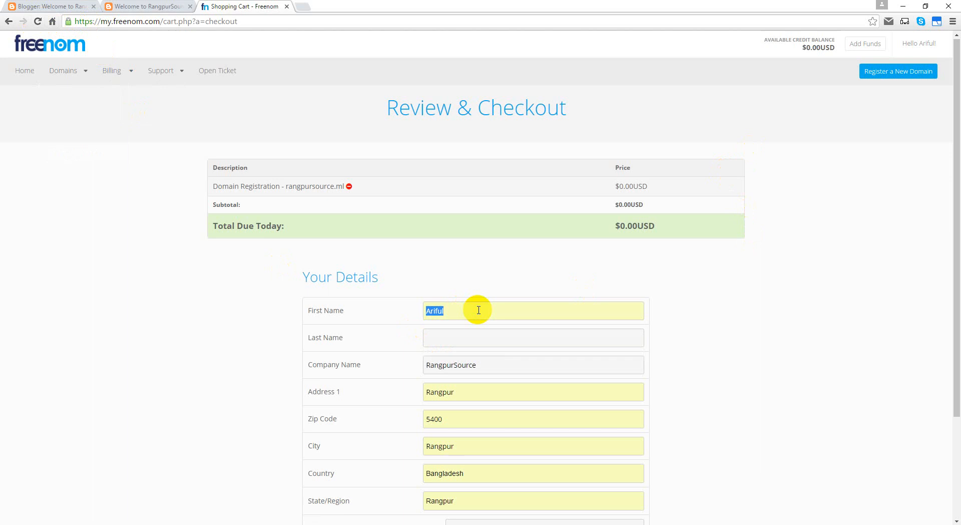
pyautogui.press('Right')
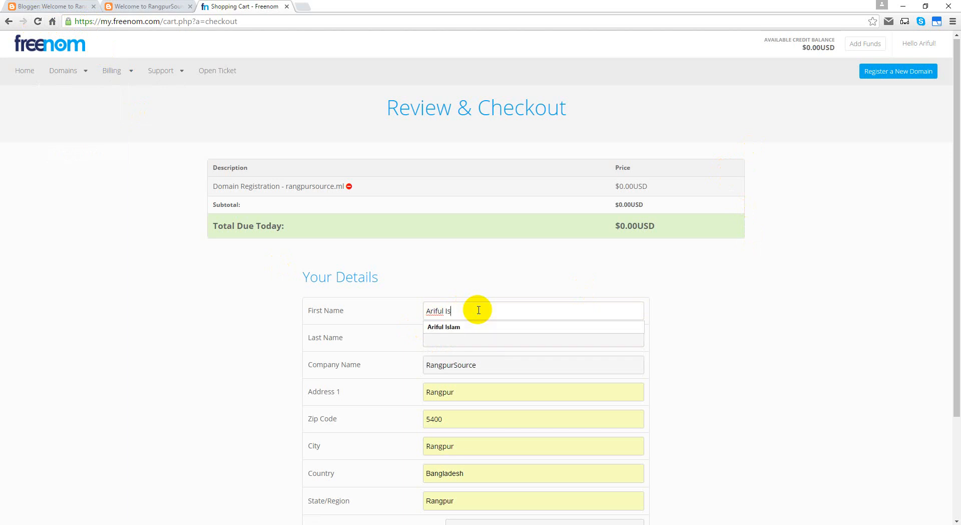
# Step: Enter the contact's last name, resubmit the order and reload the checkout page
pyautogui.press('Tab')
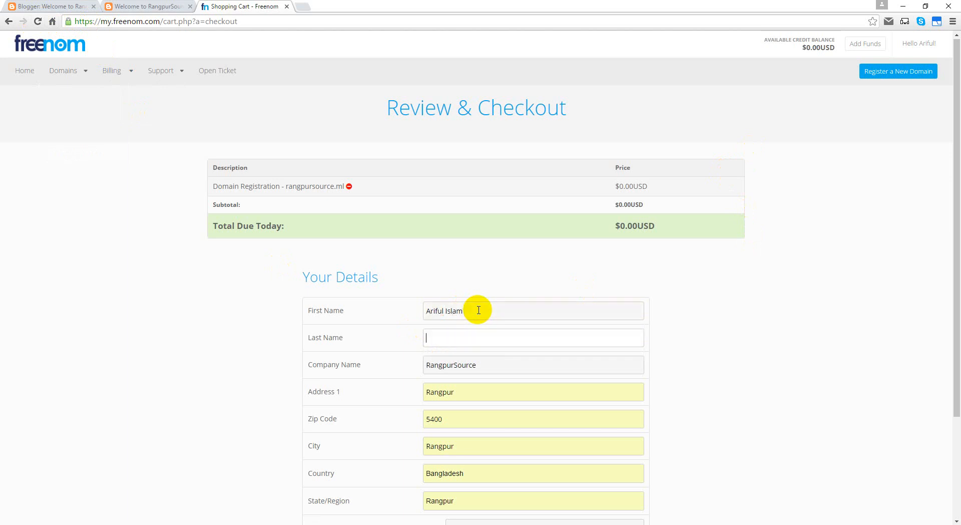
pyautogui.press('Return')
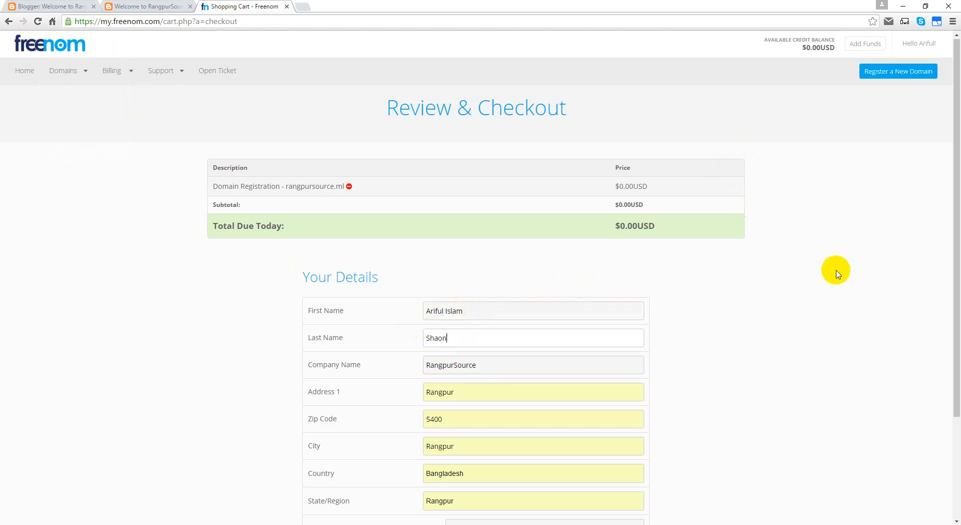
pyautogui.scroll(-3, 834, 270)
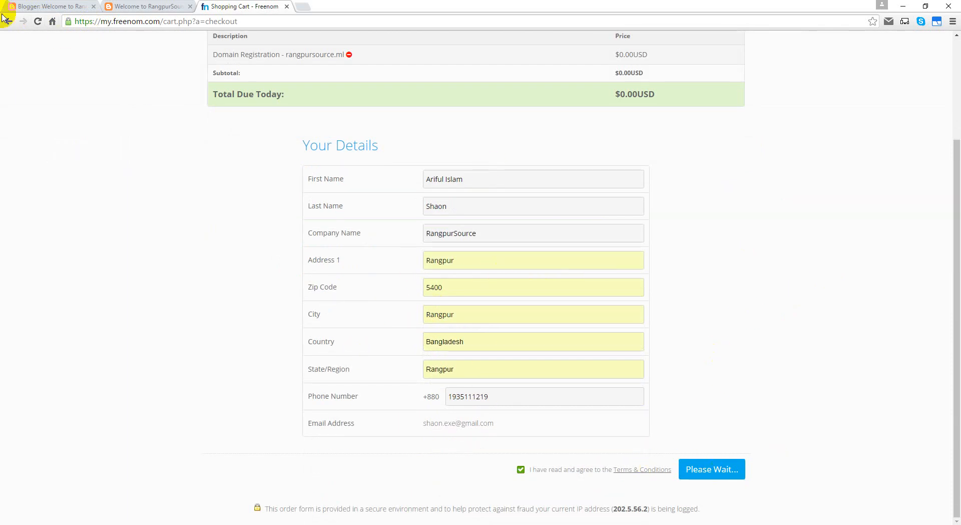
pyautogui.click(37, 21)
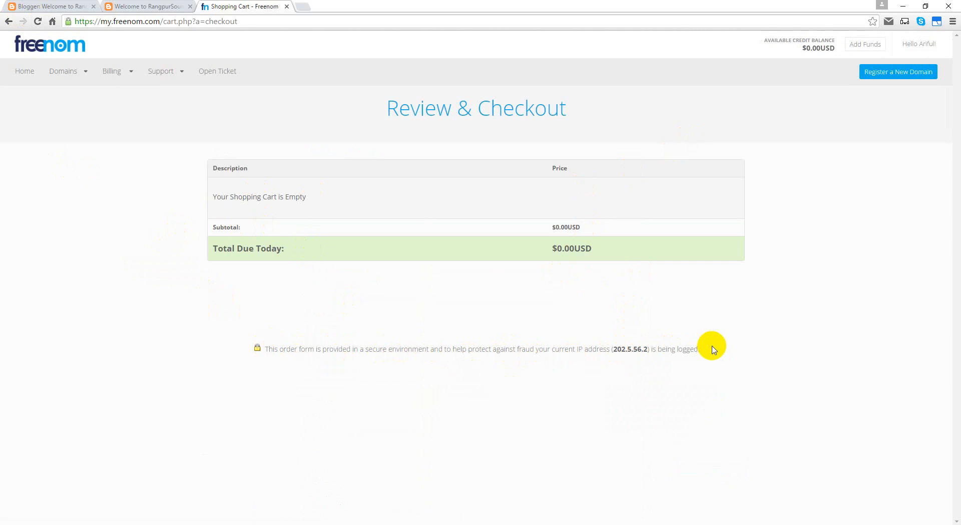
# Step: Go to Domains > My Domains to list the 18 registered domains
pyautogui.click(65, 71)
pyautogui.click(65, 97)
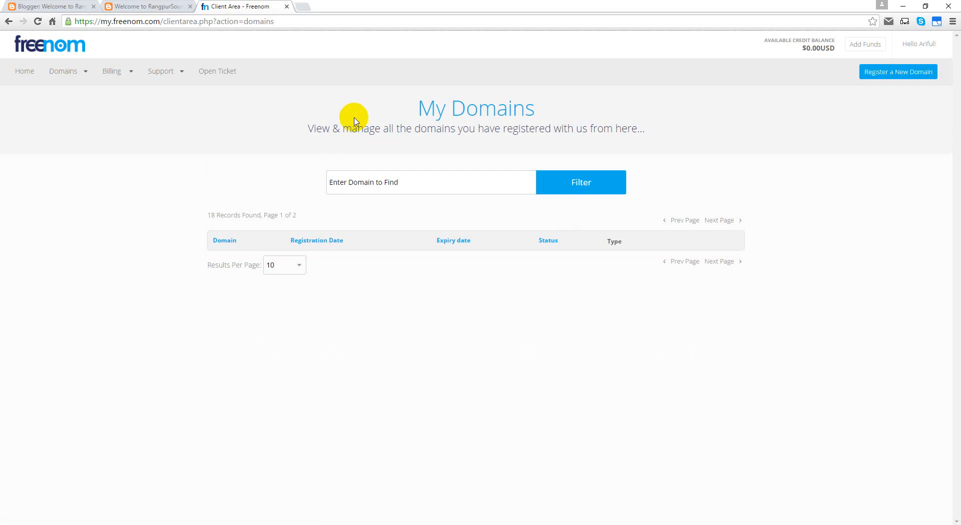
# Step: Filter the My Domains list by the name 'rangpursource'
pyautogui.moveTo(113, 73)
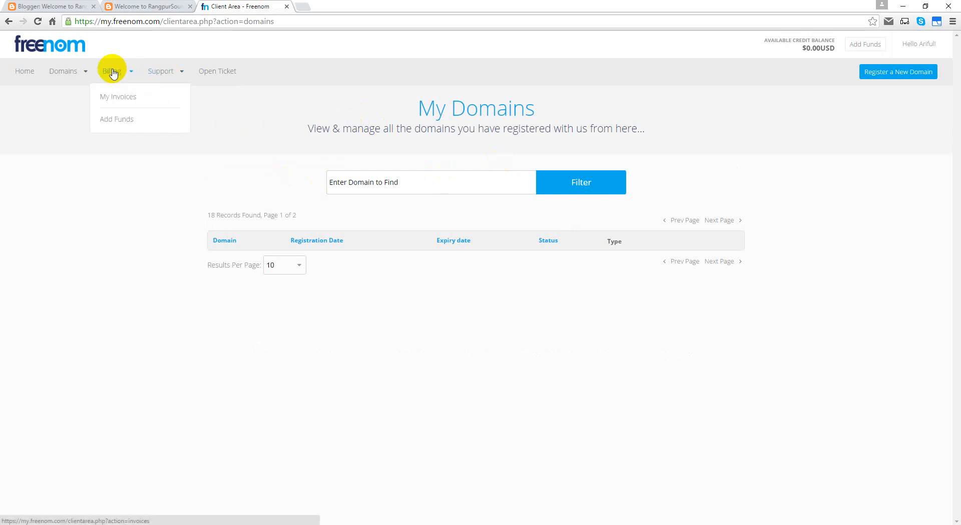
pyautogui.moveTo(161, 76)
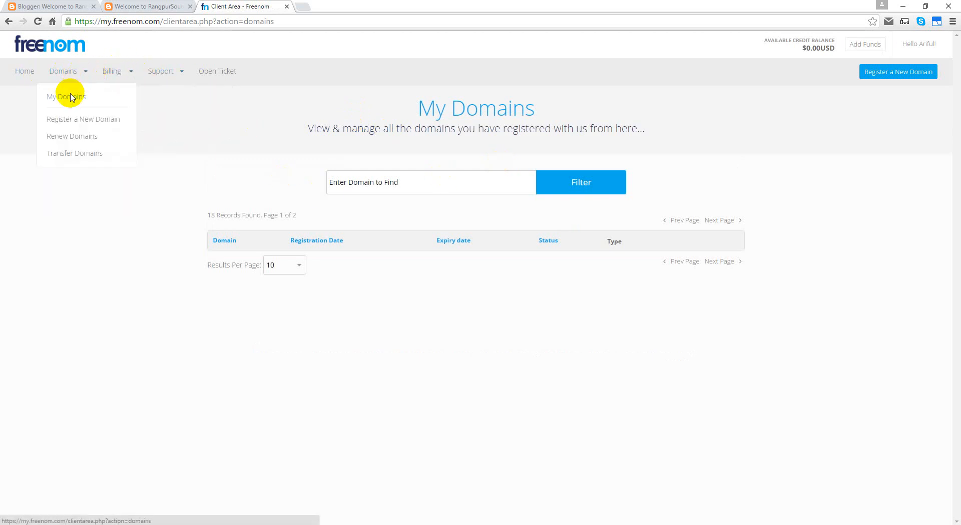
pyautogui.click(70, 97)
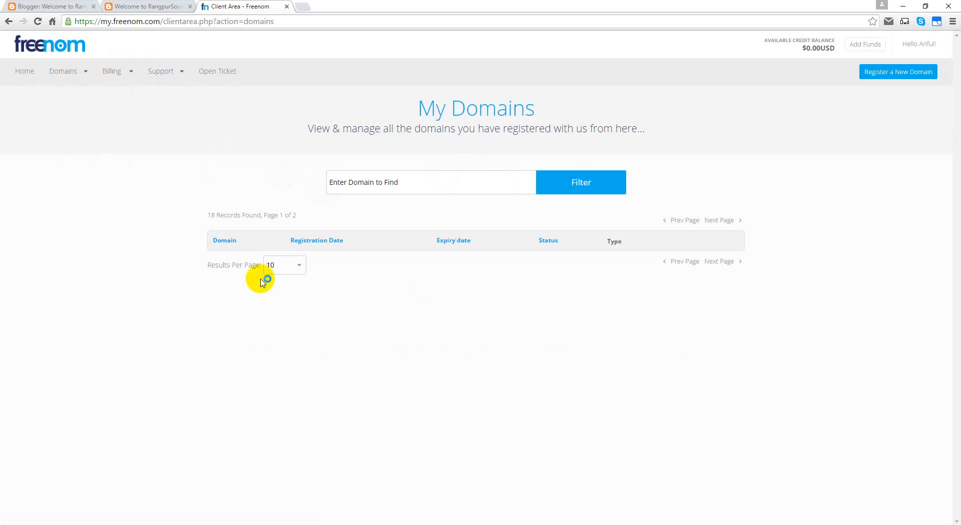
pyautogui.click(366, 188)
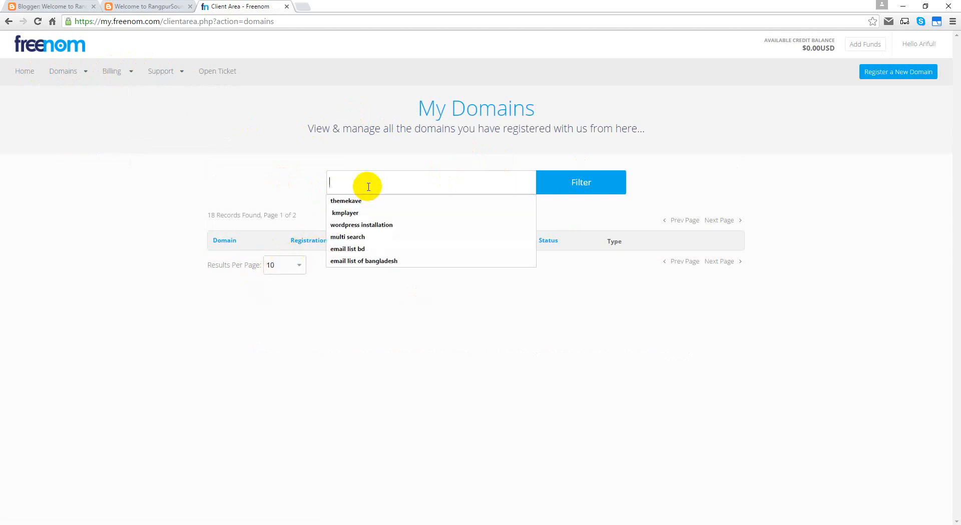
pyautogui.write('rangpursou')
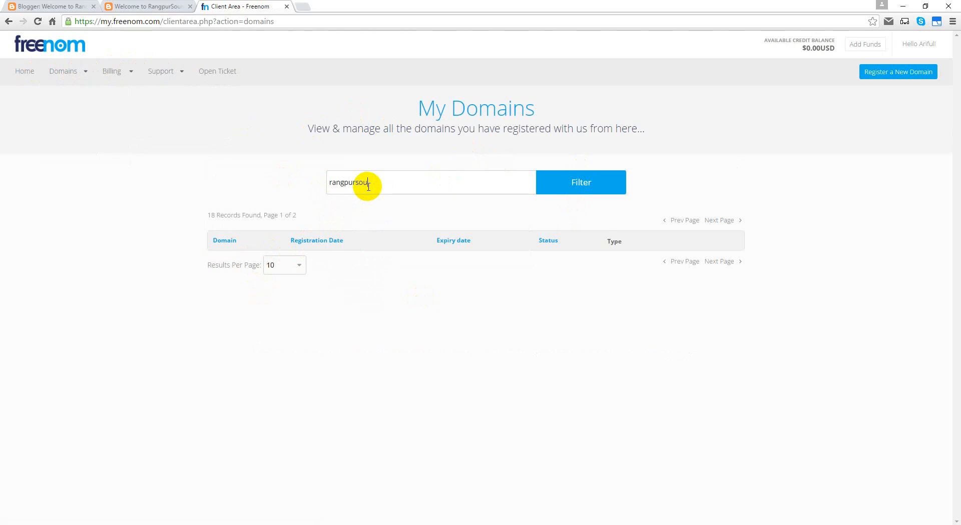
pyautogui.write('rce')
pyautogui.click(612, 183)
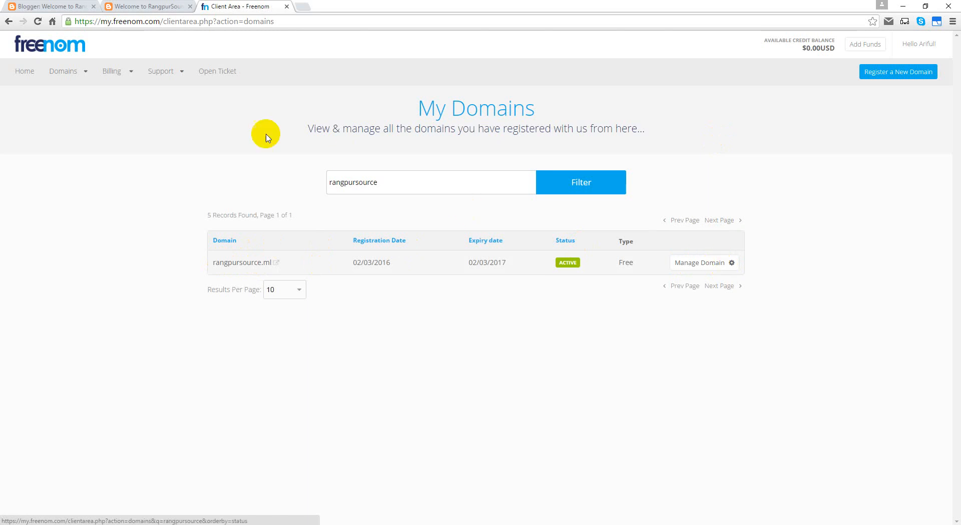
pyautogui.click(59, 75)
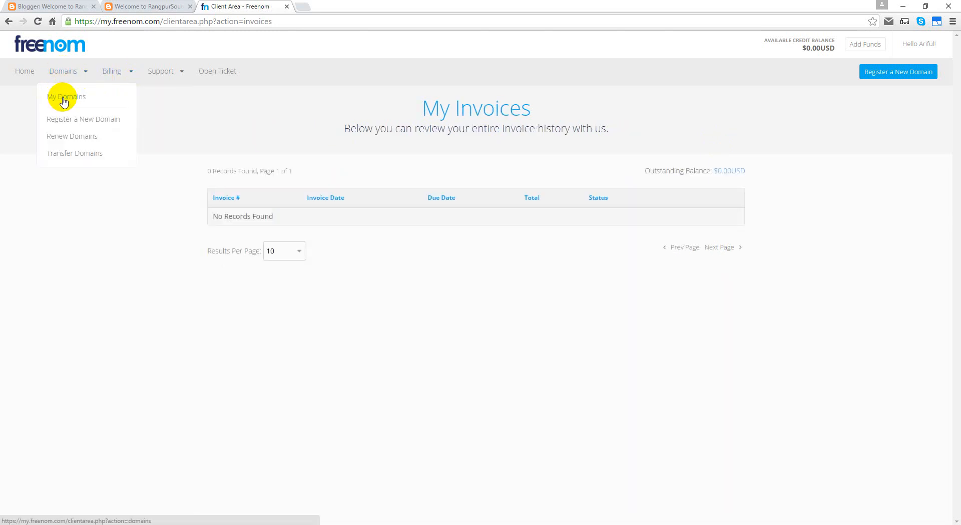
# Step: Filter My Domains for rangpursource again and open rangpursource.ml in a new tab
pyautogui.moveTo(59, 70)
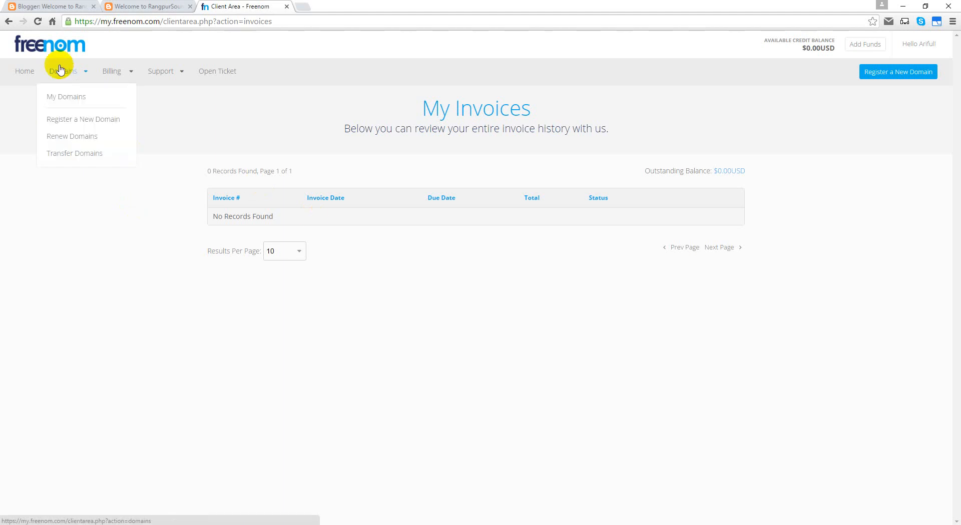
pyautogui.click(66, 97)
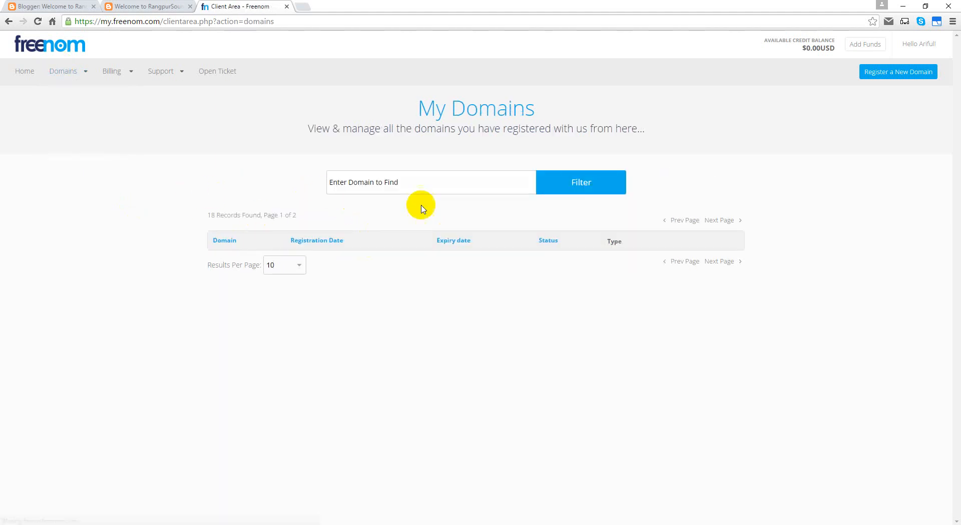
pyautogui.click(217, 215)
pyautogui.moveTo(217, 215); pyautogui.dragTo(307, 216)
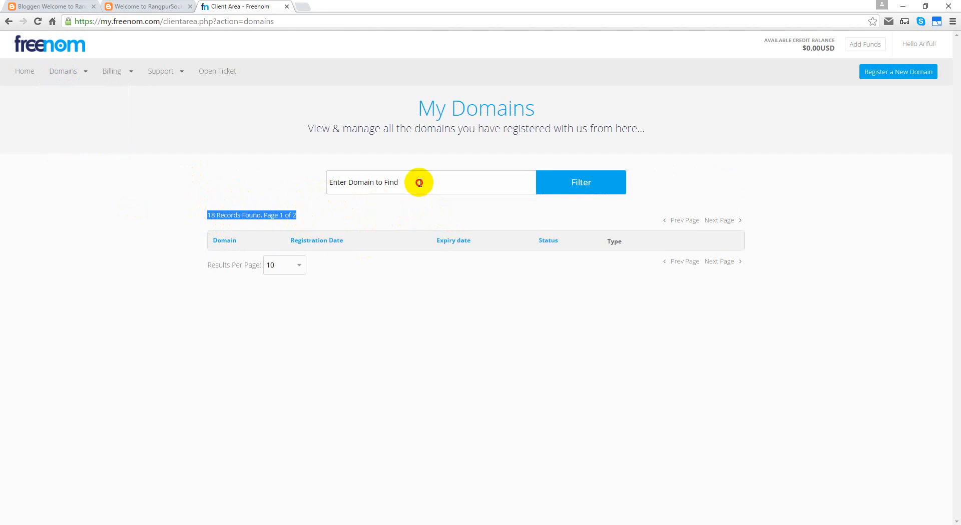
pyautogui.click(420, 183)
pyautogui.write('r')
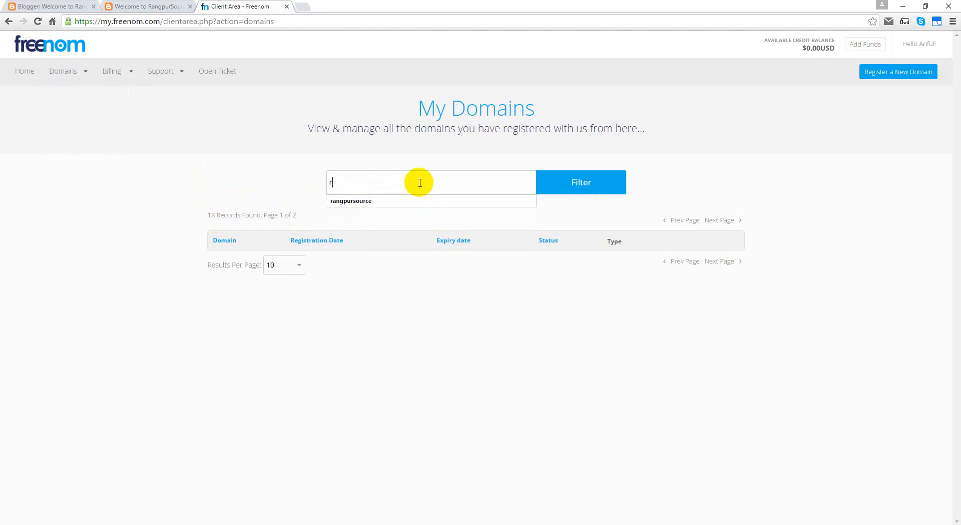
pyautogui.click(371, 199)
pyautogui.click(568, 182)
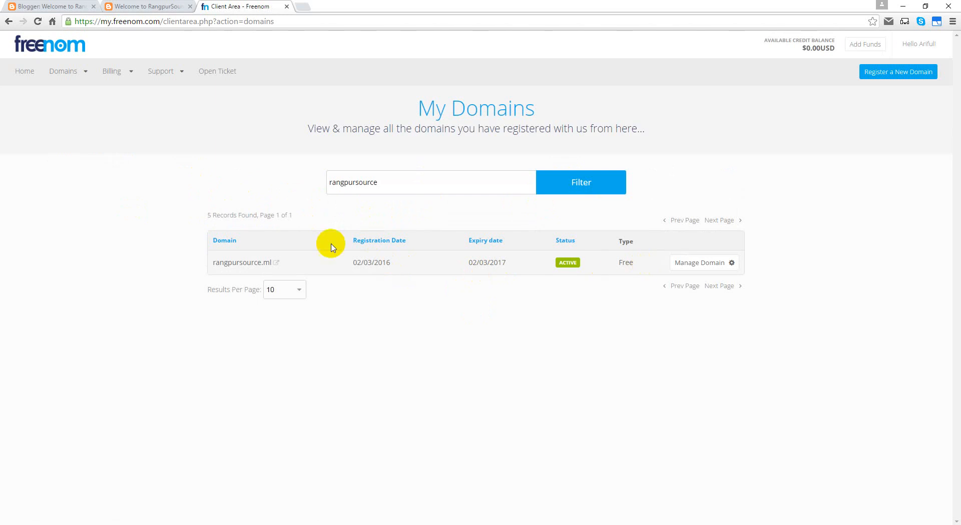
pyautogui.click(265, 262)
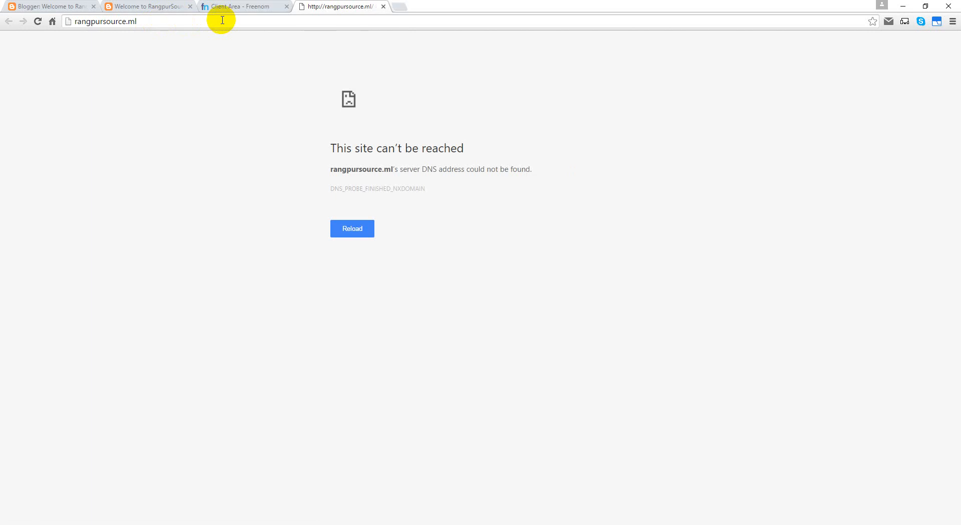
# Step: In Manage Domain for rangpursource.ml, switch Nameservers to 'Use custom nameservers'
pyautogui.click(241, 7)
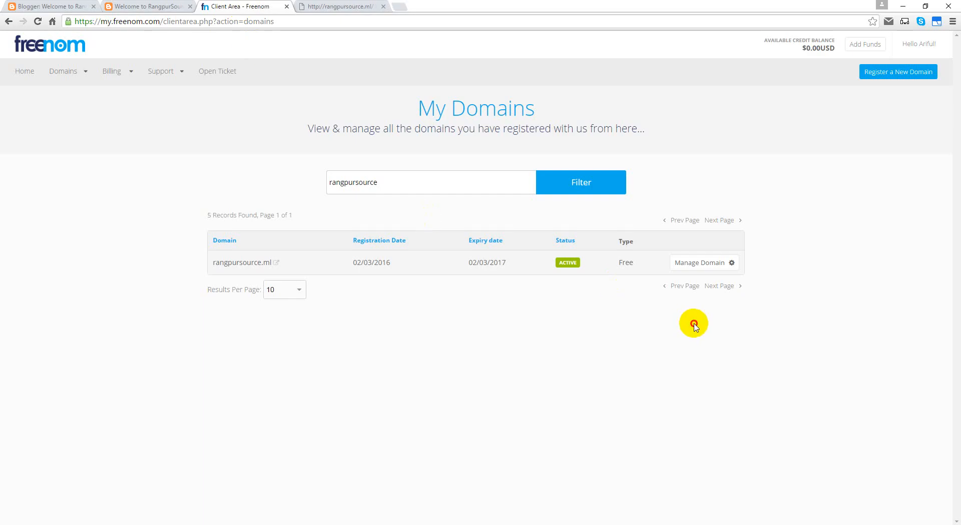
pyautogui.click(715, 263)
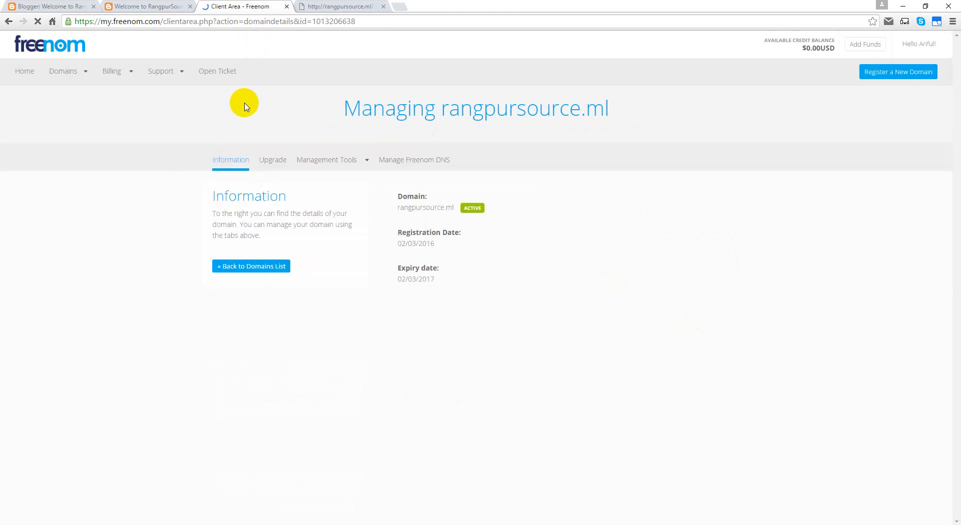
pyautogui.click(339, 162)
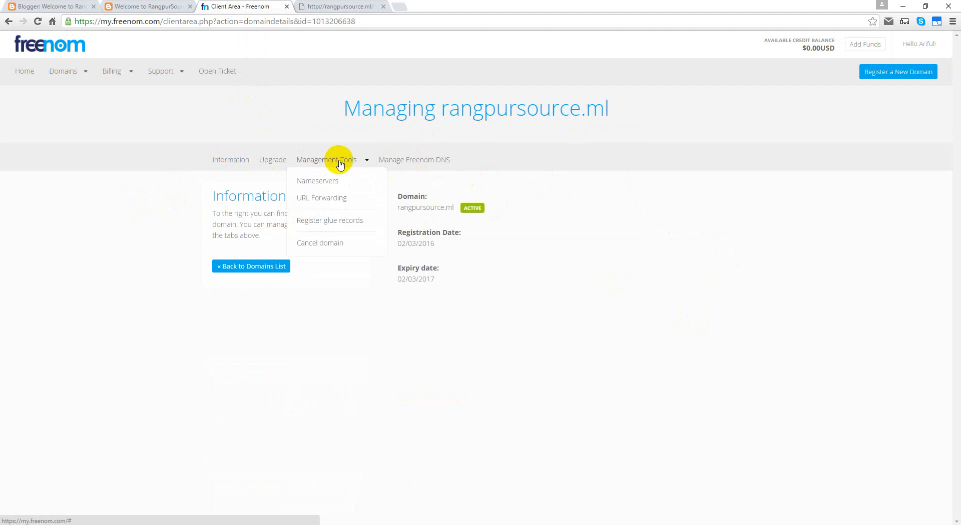
pyautogui.click(328, 186)
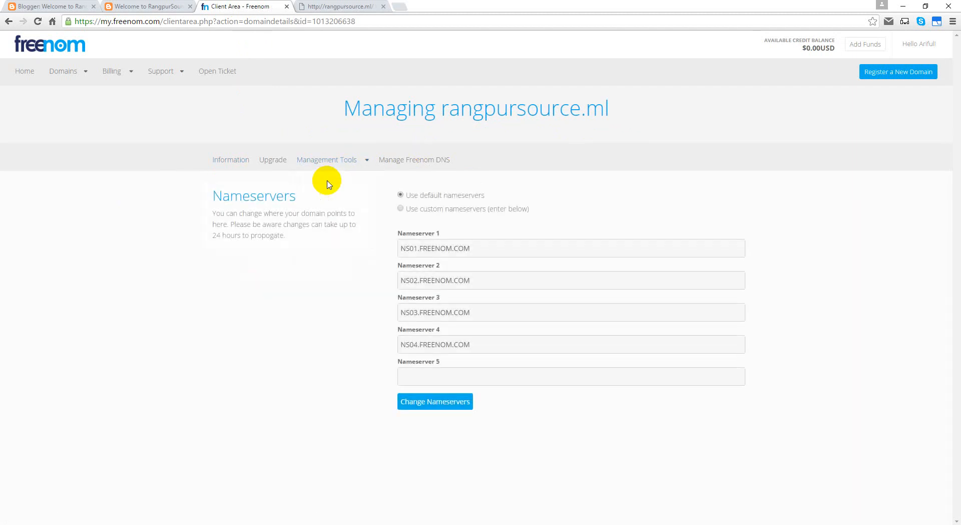
pyautogui.click(401, 208)
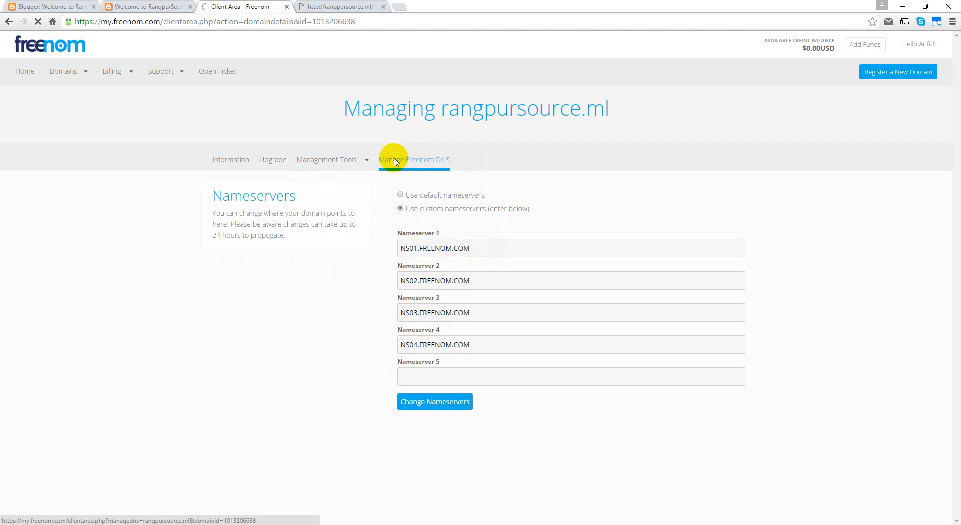
# Step: Glance at Freenom DNS and Blogger, then revert rangpursource.ml to default nameservers
pyautogui.click(395, 160)
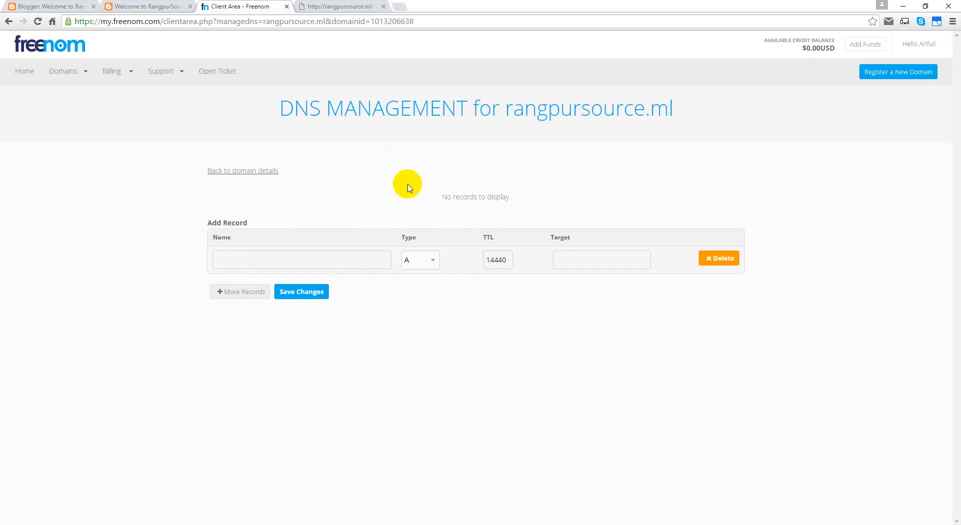
pyautogui.click(9, 21)
pyautogui.click(46, 7)
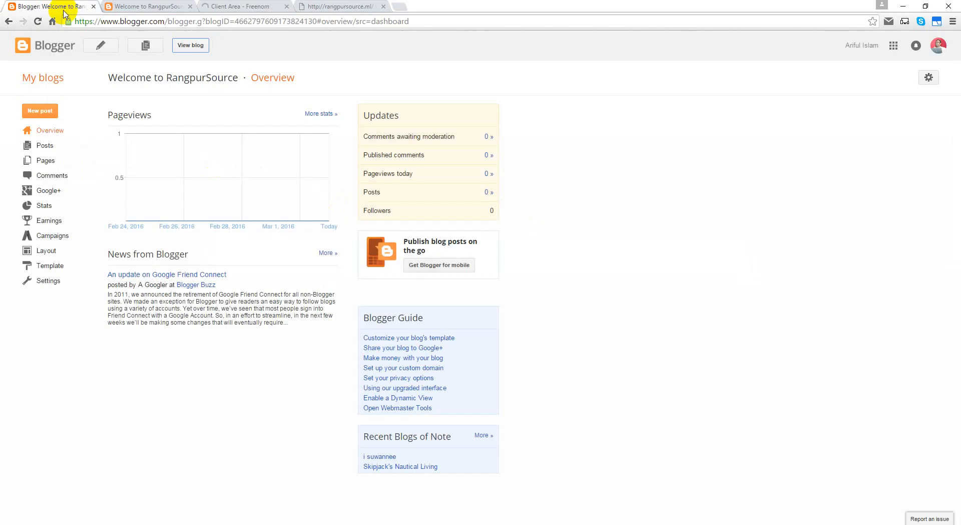
pyautogui.click(232, 7)
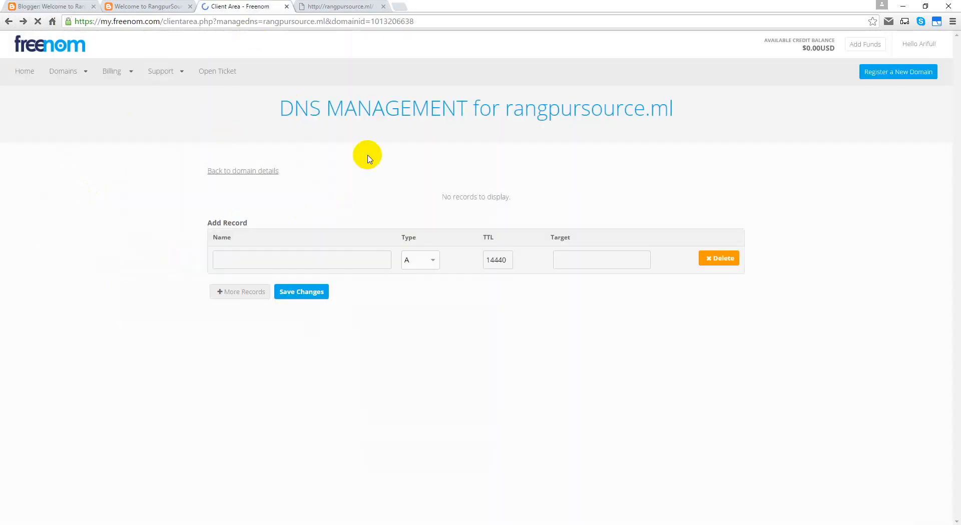
pyautogui.click(329, 159)
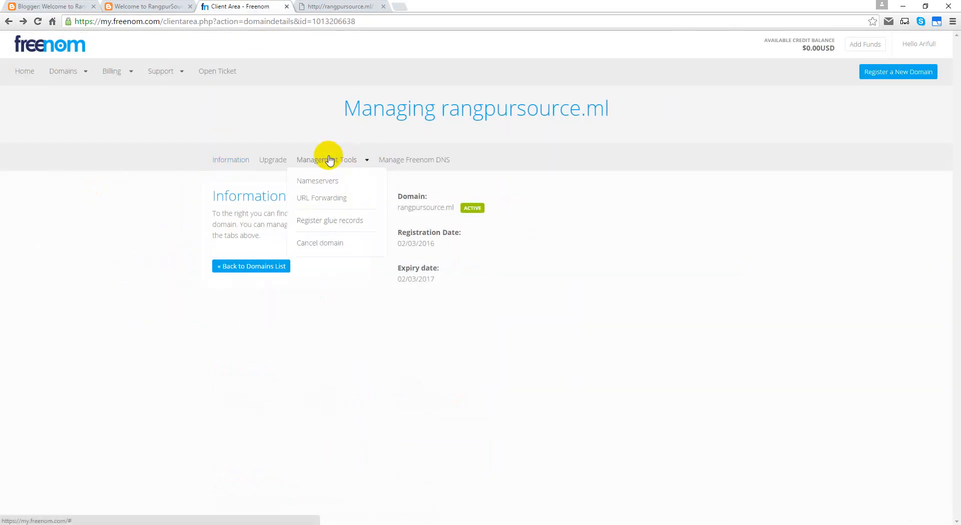
pyautogui.click(325, 185)
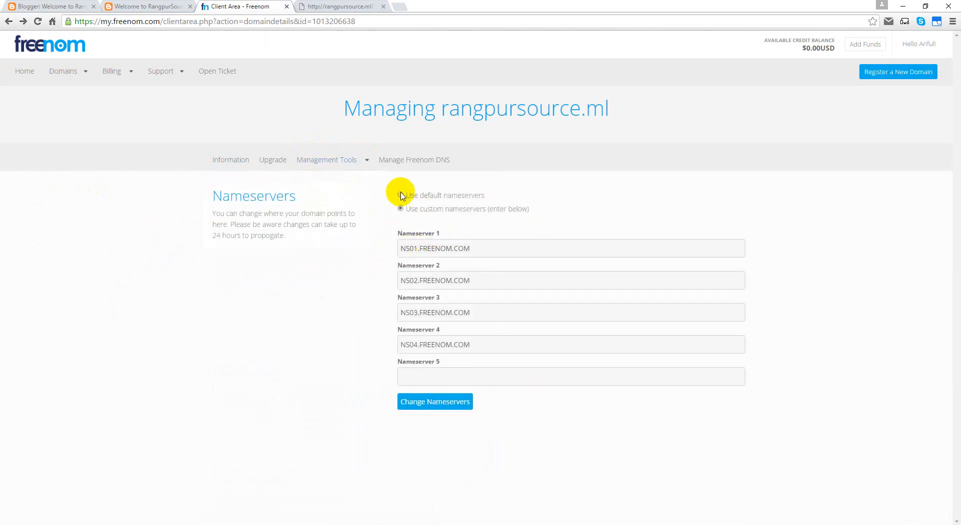
pyautogui.click(402, 196)
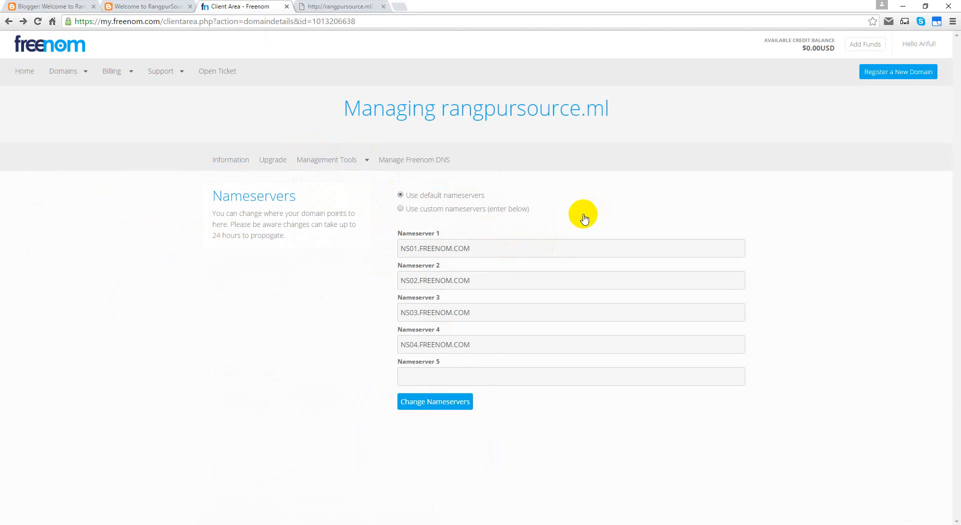
# Step: Open Manage Freenom DNS for rangpursource.ml, check the domain tab, and return to Blogger
pyautogui.click(316, 163)
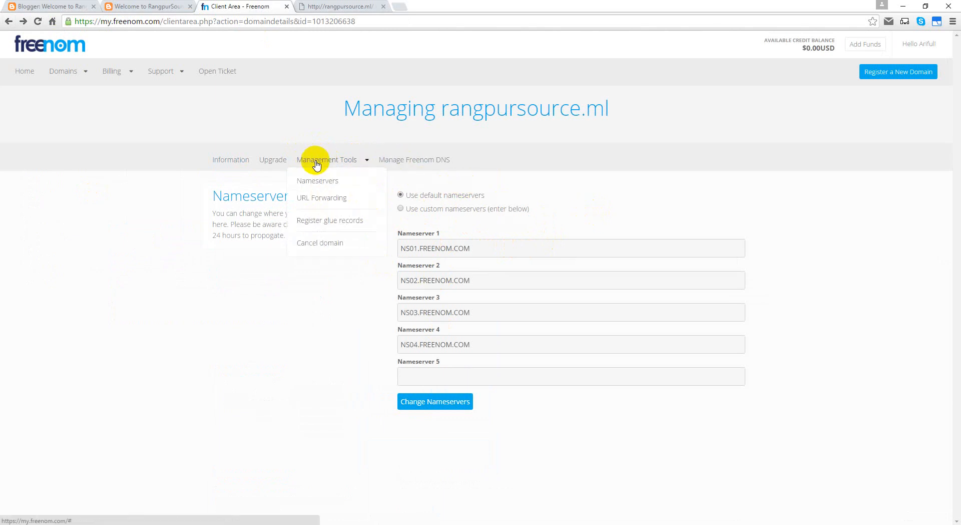
pyautogui.click(408, 164)
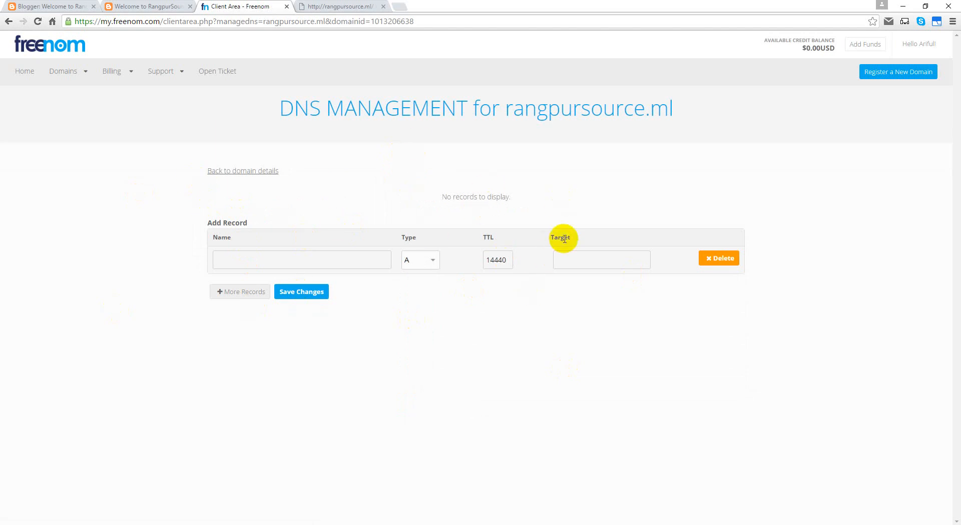
pyautogui.click(339, 8)
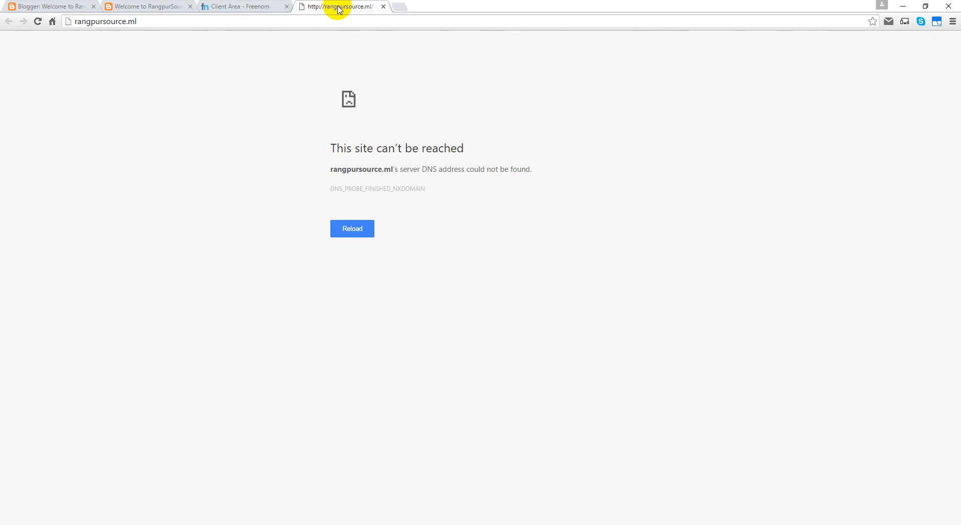
pyautogui.moveTo(112, 23); pyautogui.dragTo(15, 19)
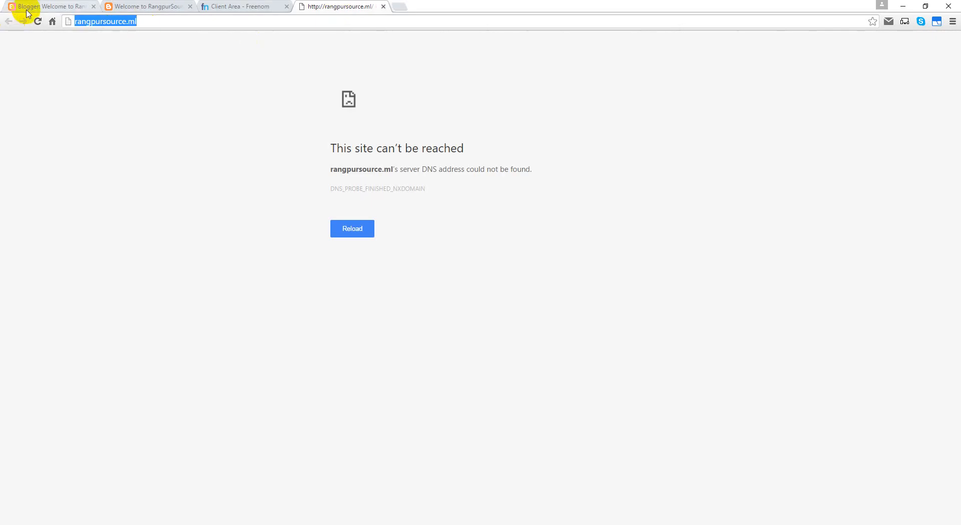
pyautogui.click(26, 7)
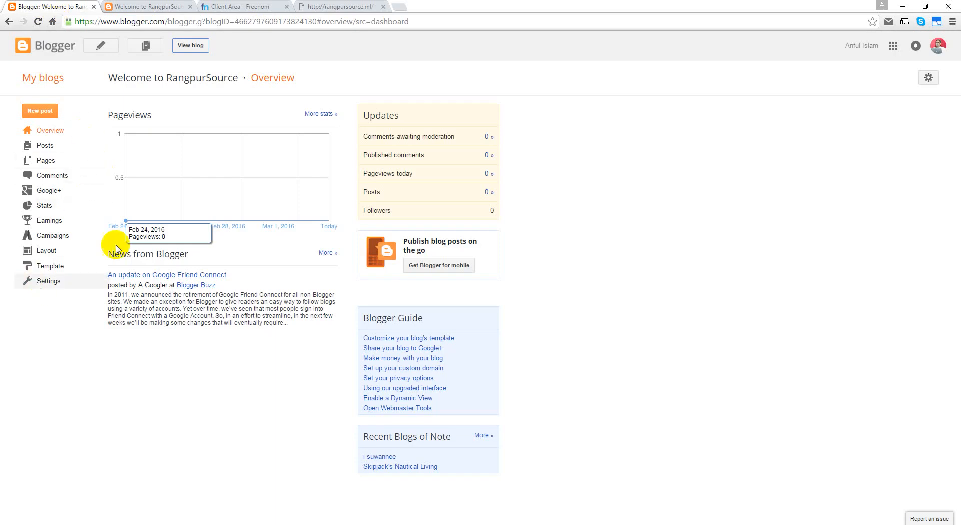
# Step: Open the blog's Settings > Basic page in Blogger
pyautogui.click(132, 6)
pyautogui.click(64, 7)
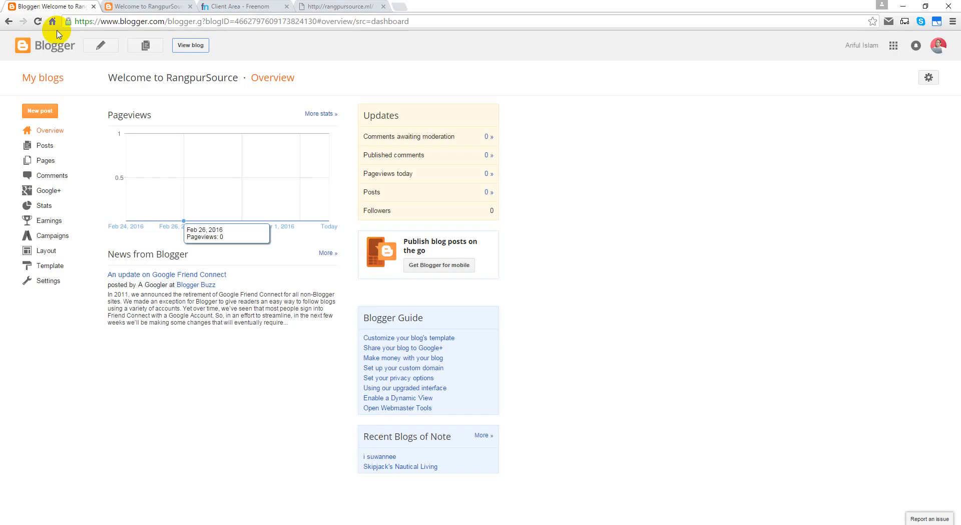
pyautogui.click(44, 281)
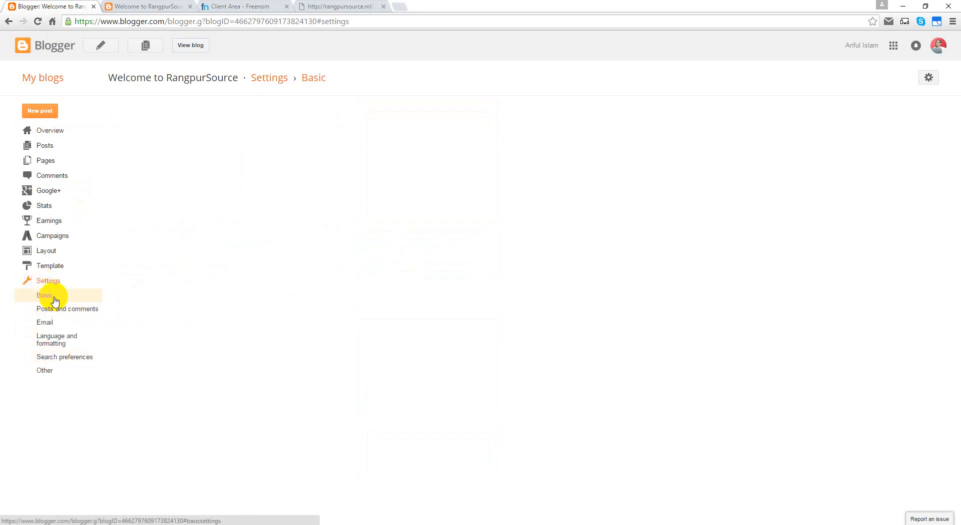
pyautogui.click(53, 294)
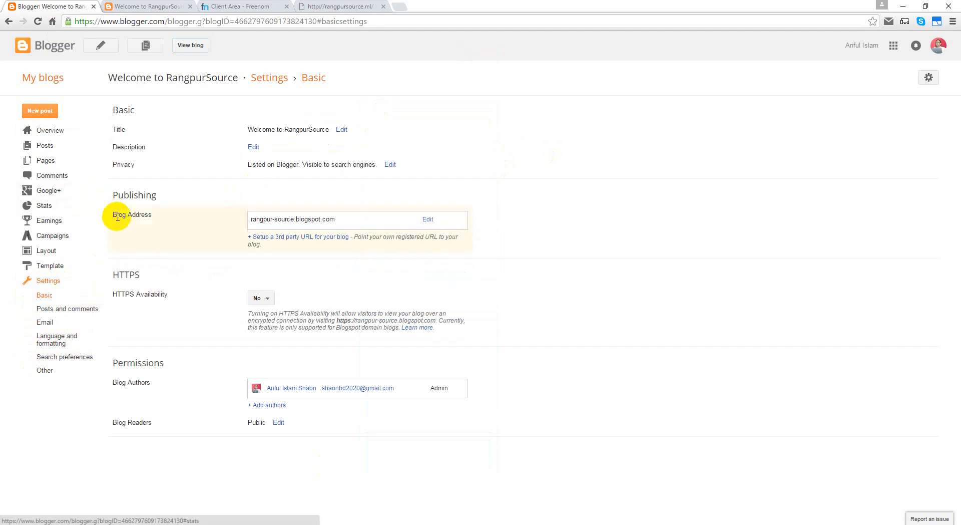
pyautogui.click(428, 221)
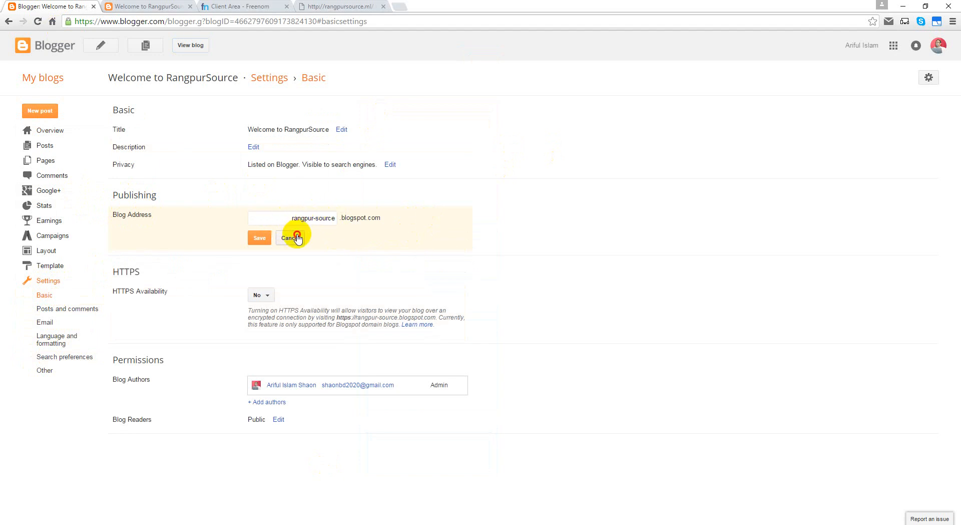
pyautogui.click(296, 237)
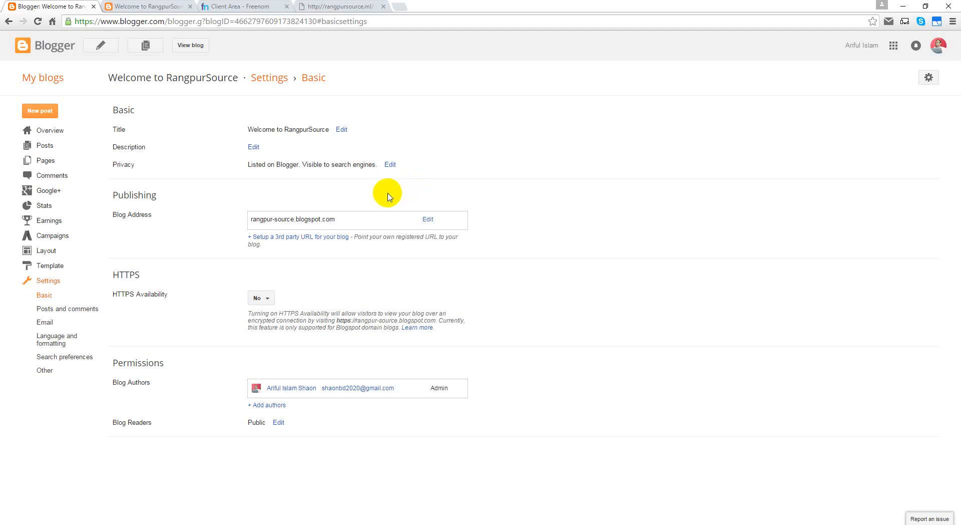
pyautogui.click(313, 237)
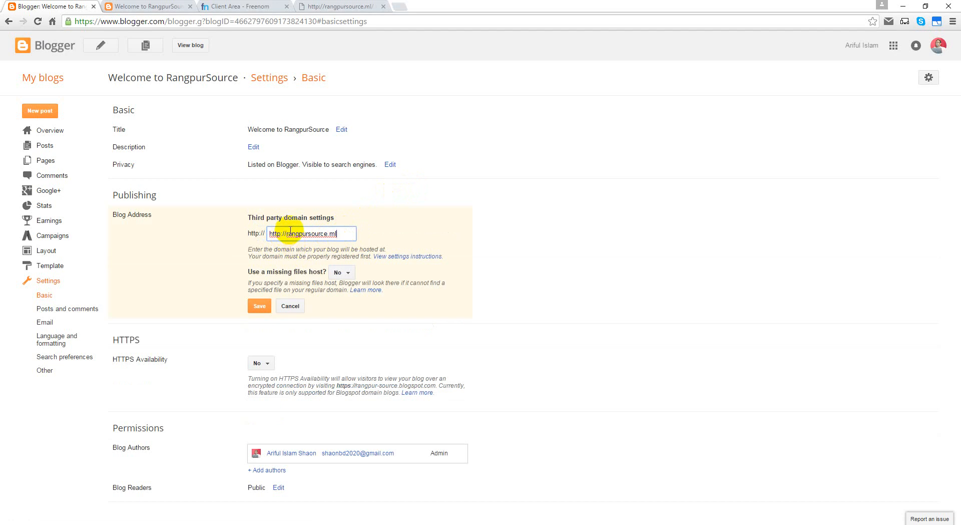
pyautogui.moveTo(284, 233); pyautogui.dragTo(255, 233)
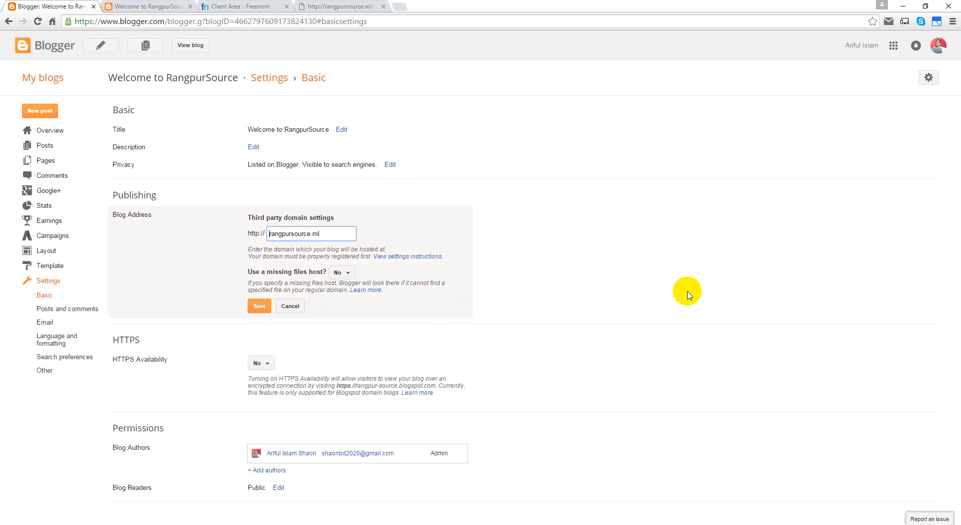
pyautogui.click(260, 306)
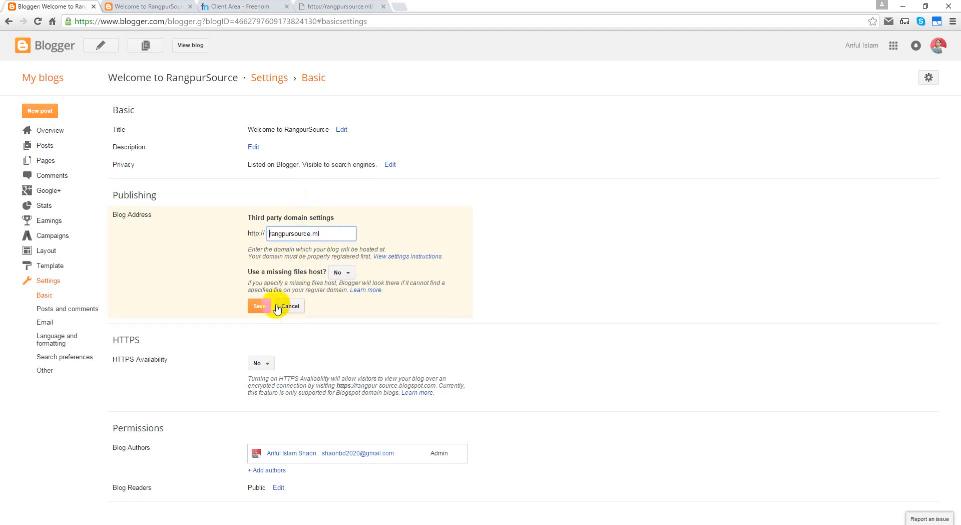
pyautogui.click(265, 308)
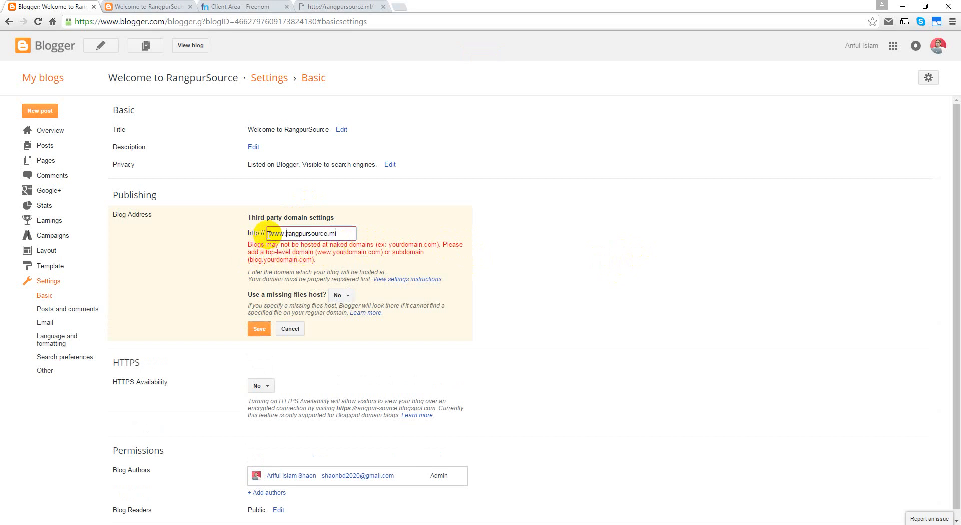
pyautogui.click(260, 329)
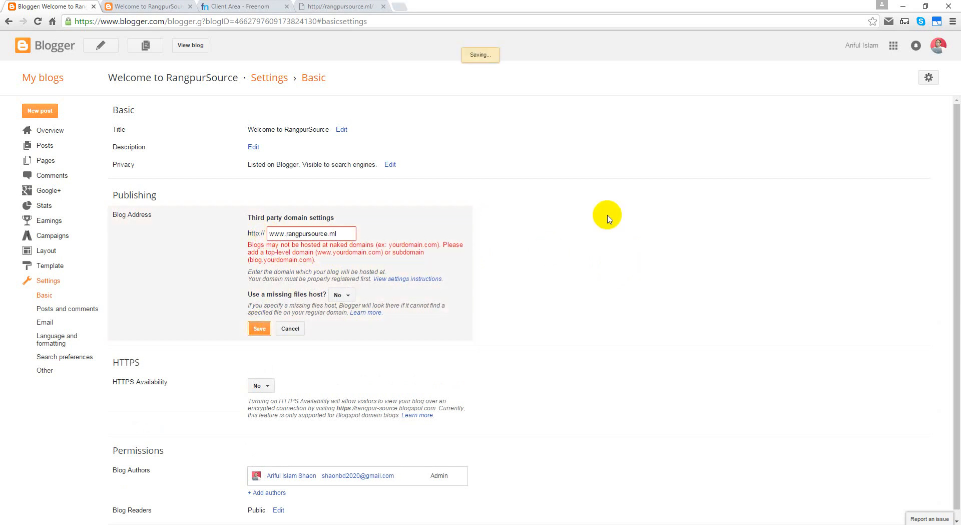
pyautogui.scroll(-1, 275, 236)
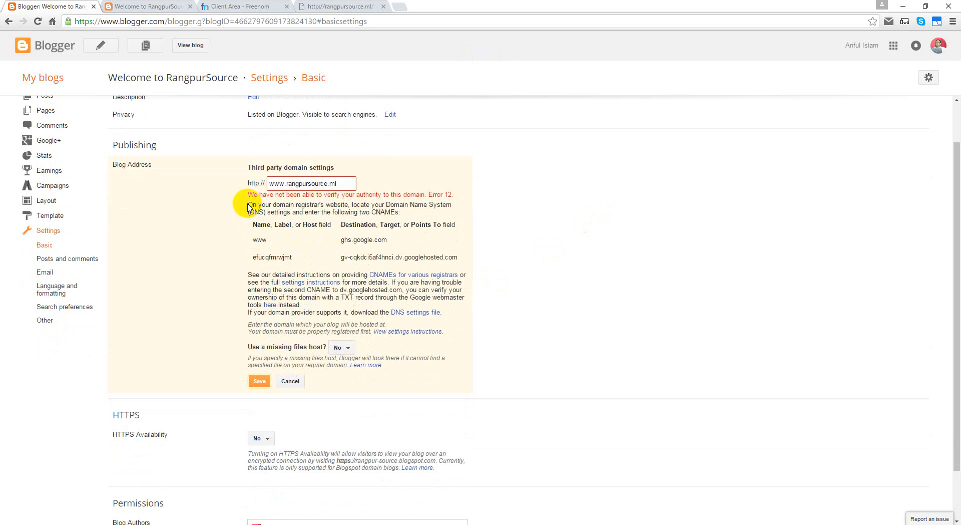
# Step: Create the first CNAME record, www pointing to ghs.google.com, copying values from Blogger
pyautogui.click(264, 7)
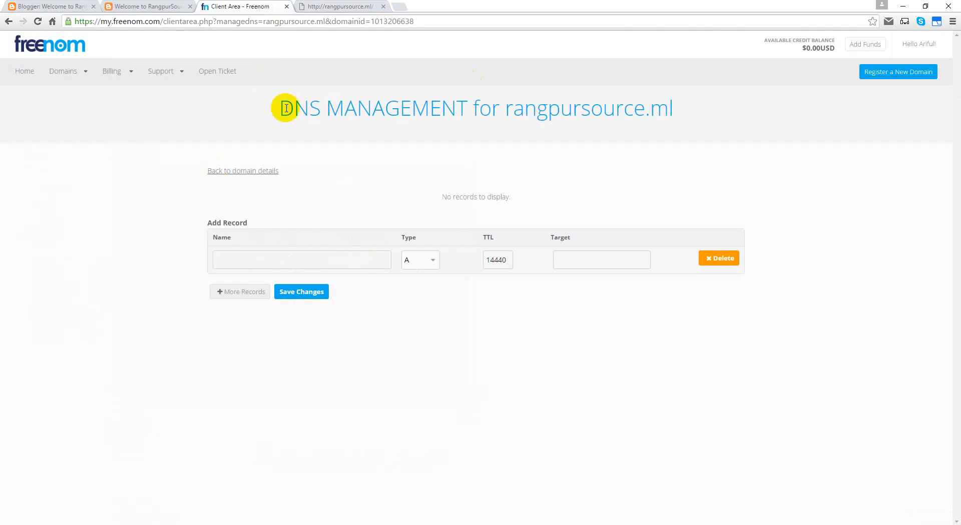
pyautogui.click(292, 263)
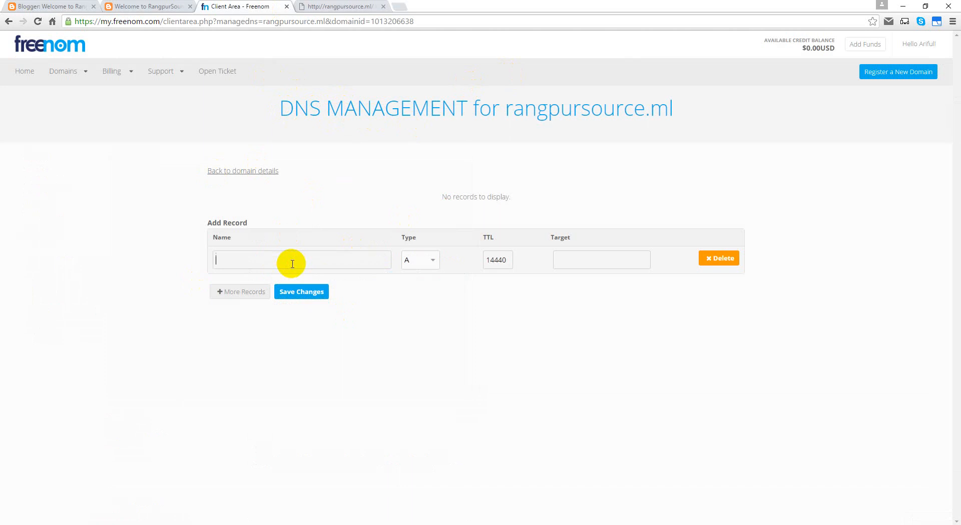
pyautogui.click(409, 260)
pyautogui.click(413, 296)
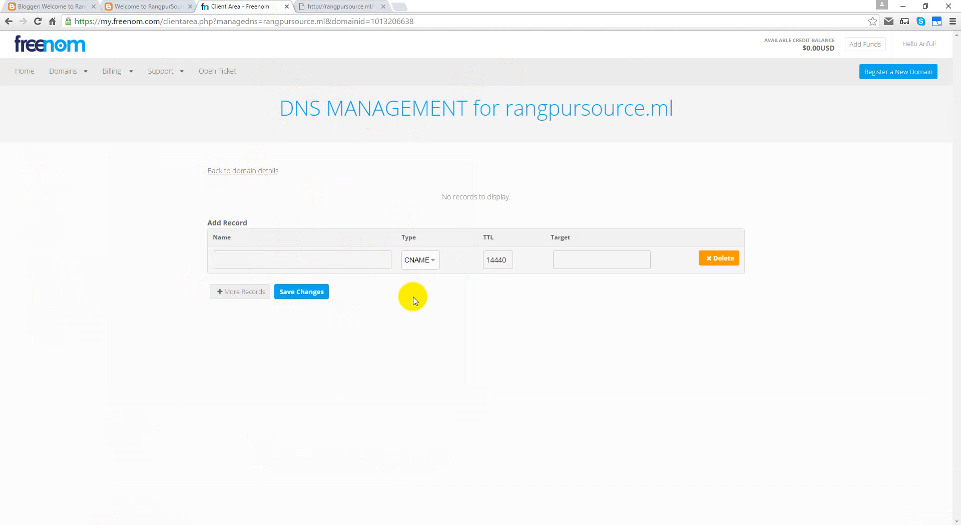
pyautogui.click(275, 258)
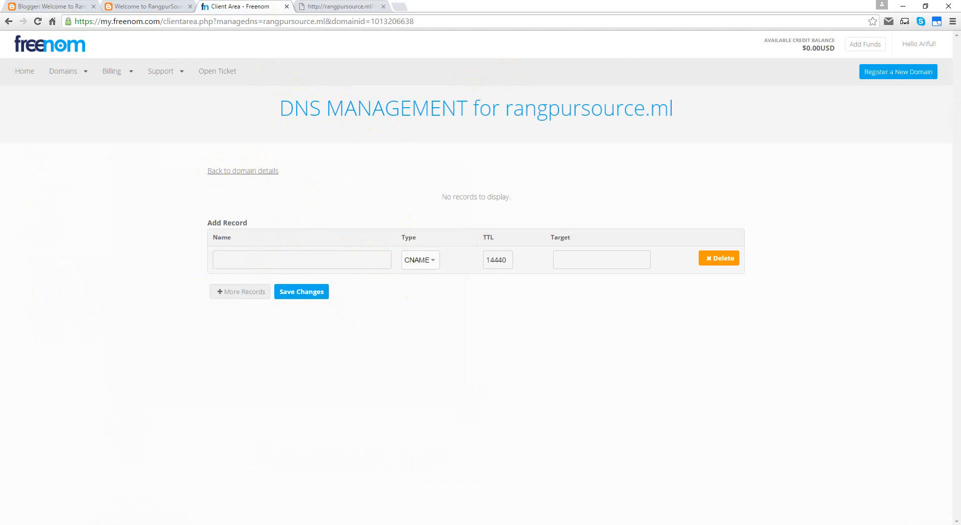
pyautogui.click(58, 8)
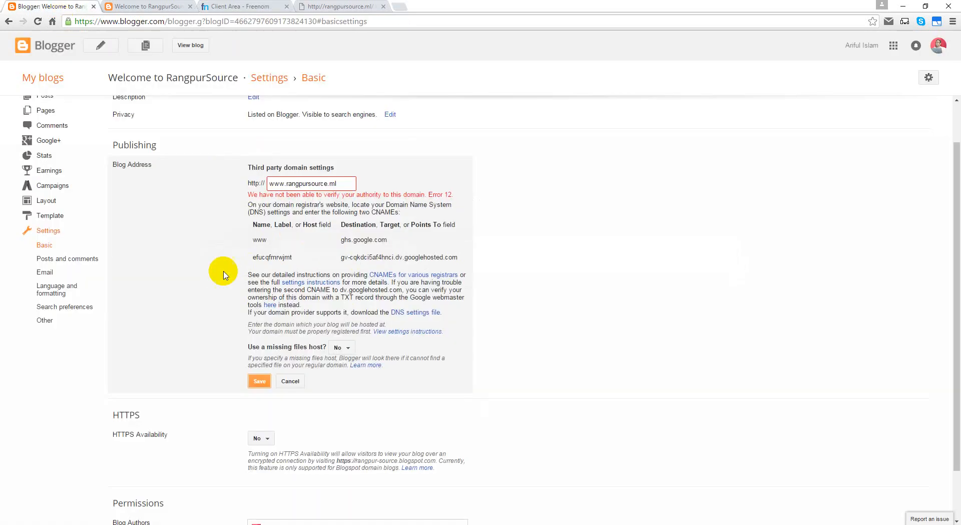
pyautogui.doubleClick(260, 240)
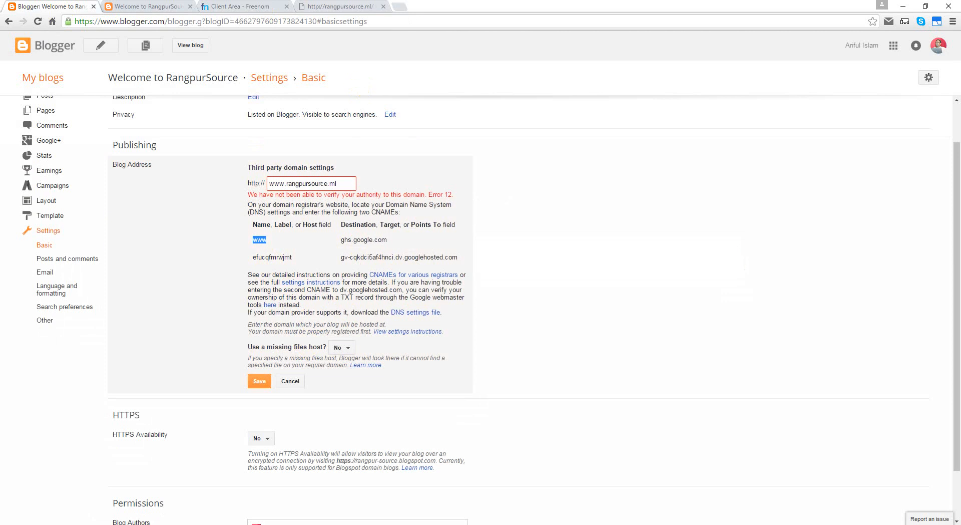
pyautogui.click(248, 7)
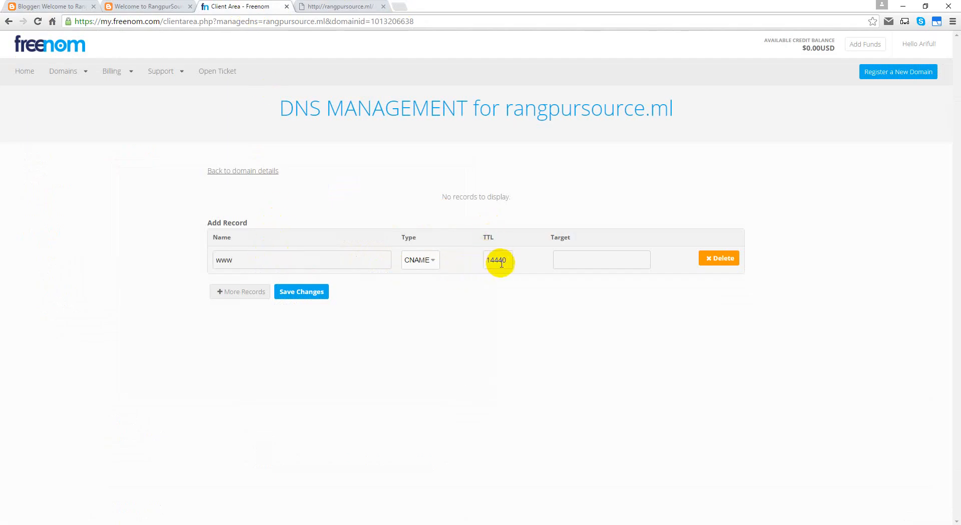
pyautogui.click(75, 6)
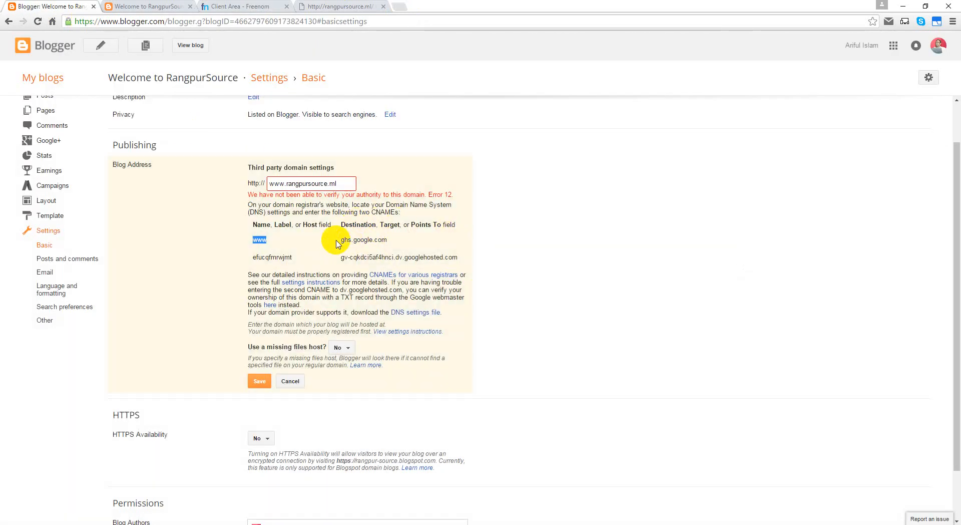
pyautogui.moveTo(340, 240); pyautogui.dragTo(387, 239)
pyautogui.hotkey('ctrl', 'c')
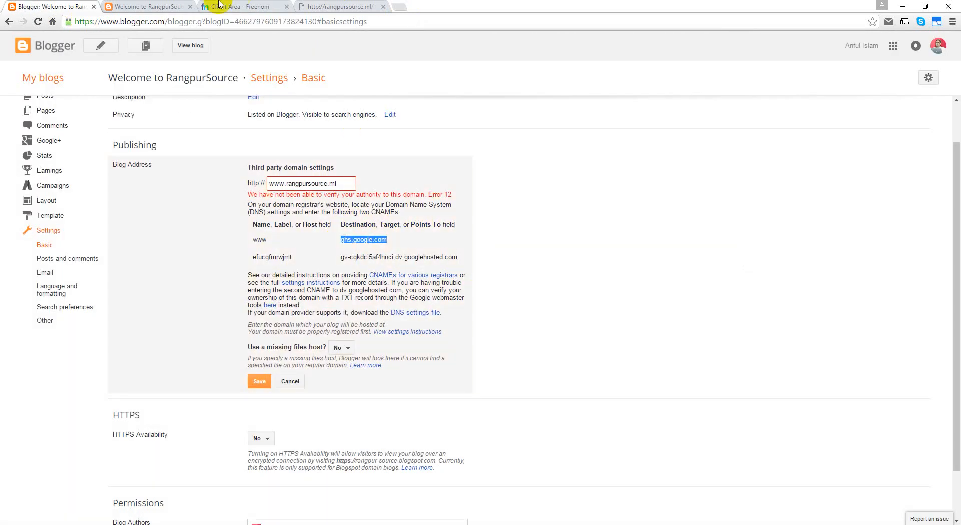
pyautogui.click(210, 7)
pyautogui.click(603, 258)
pyautogui.hotkey('ctrl', 'v')
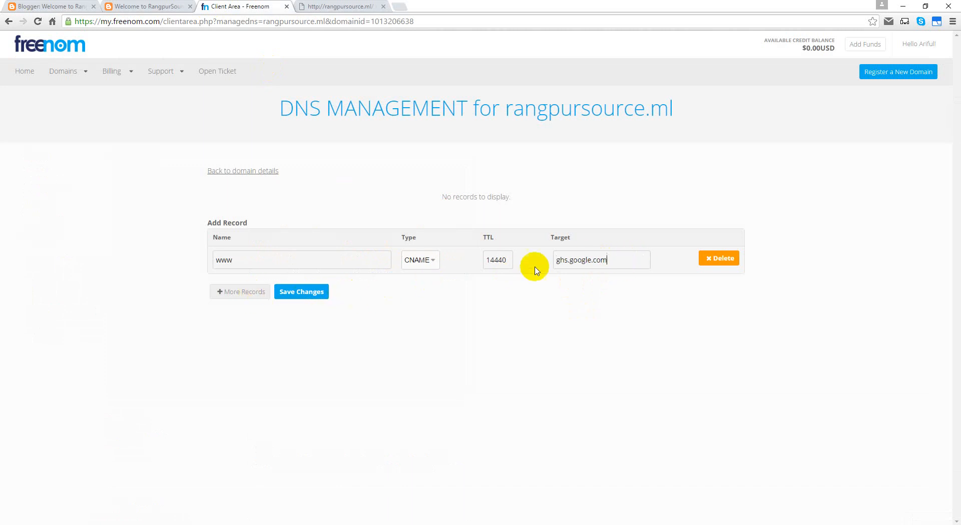
# Step: Add a second DNS record named efucqfmrwjmt with type CNAME
pyautogui.click(253, 295)
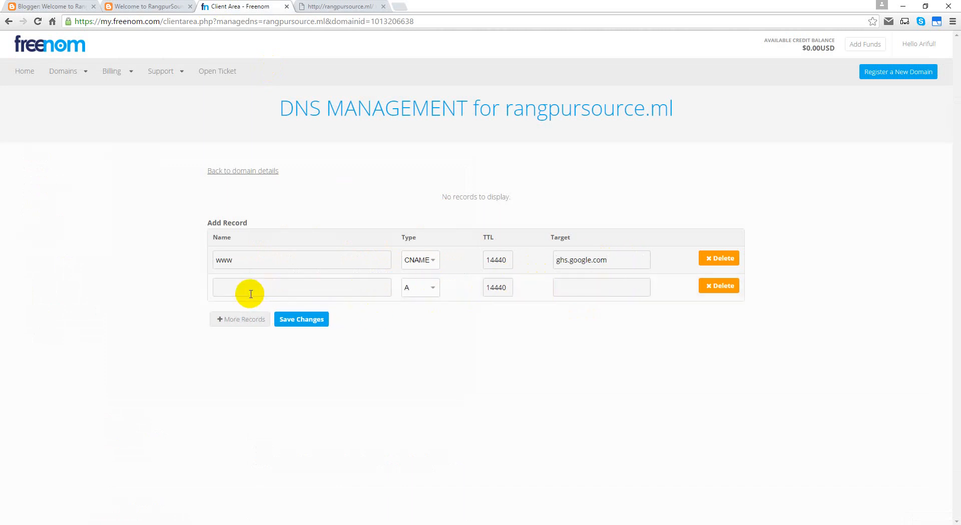
pyautogui.click(56, 7)
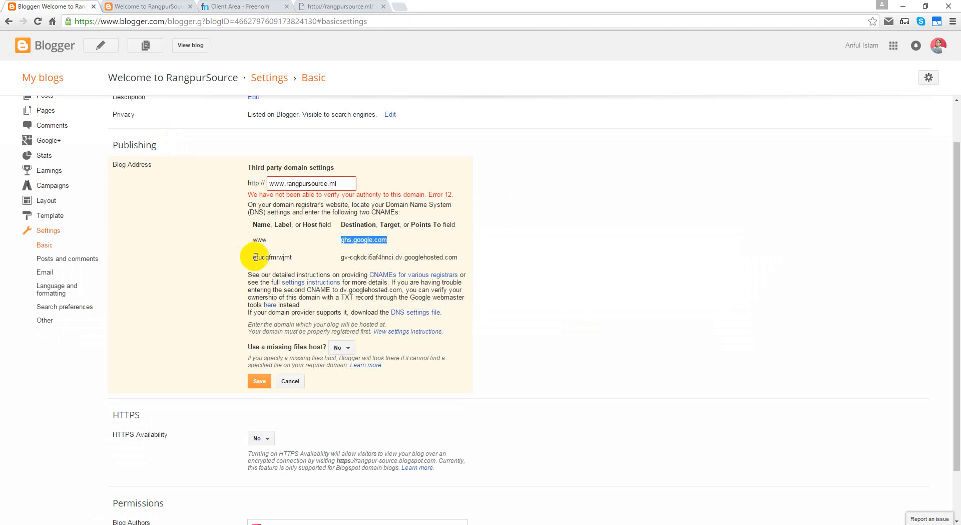
pyautogui.moveTo(256, 257); pyautogui.dragTo(295, 259)
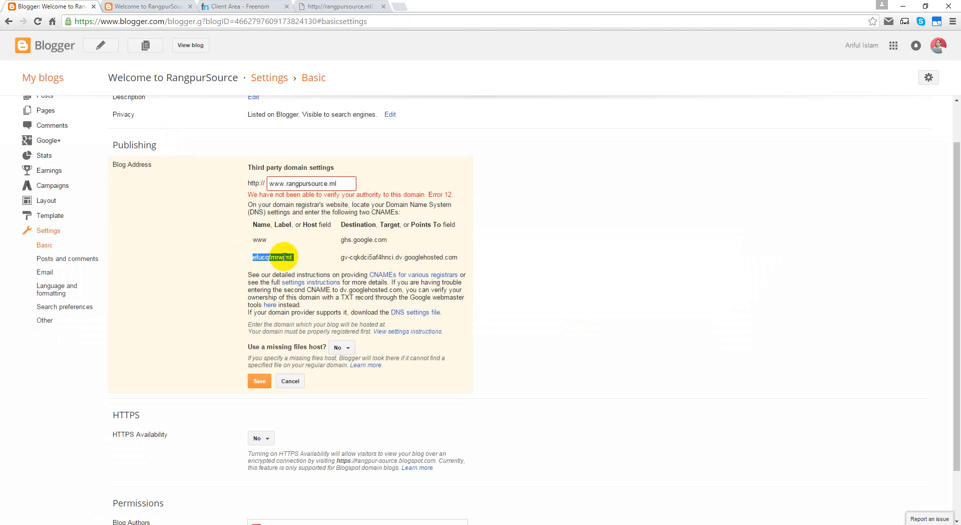
pyautogui.moveTo(253, 257); pyautogui.dragTo(298, 260)
pyautogui.hotkey('ctrl', 'c')
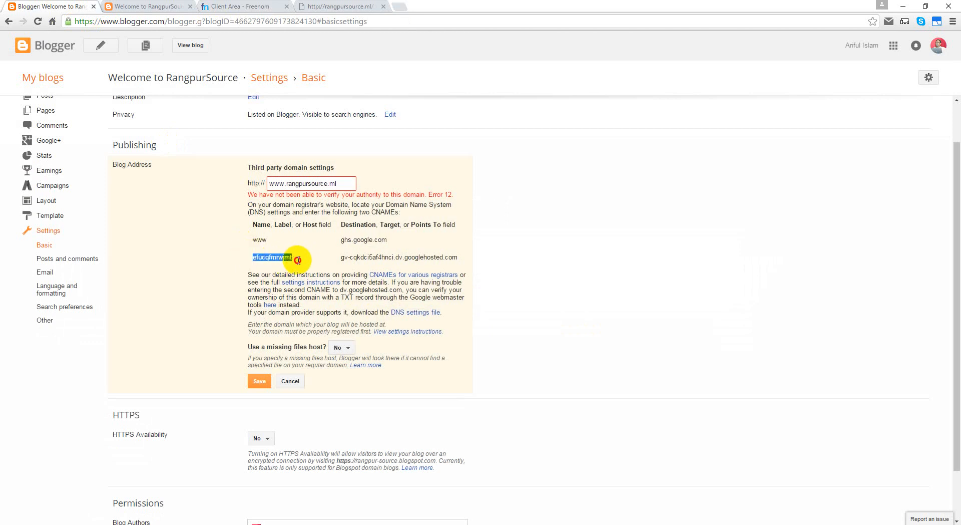
pyautogui.click(216, 7)
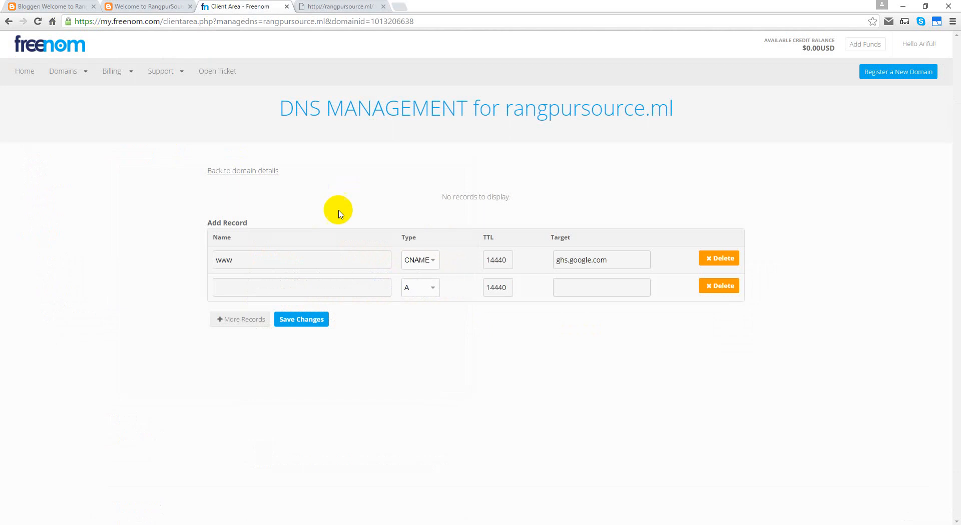
pyautogui.click(356, 287)
pyautogui.hotkey('ctrl', 'v')
pyautogui.click(409, 285)
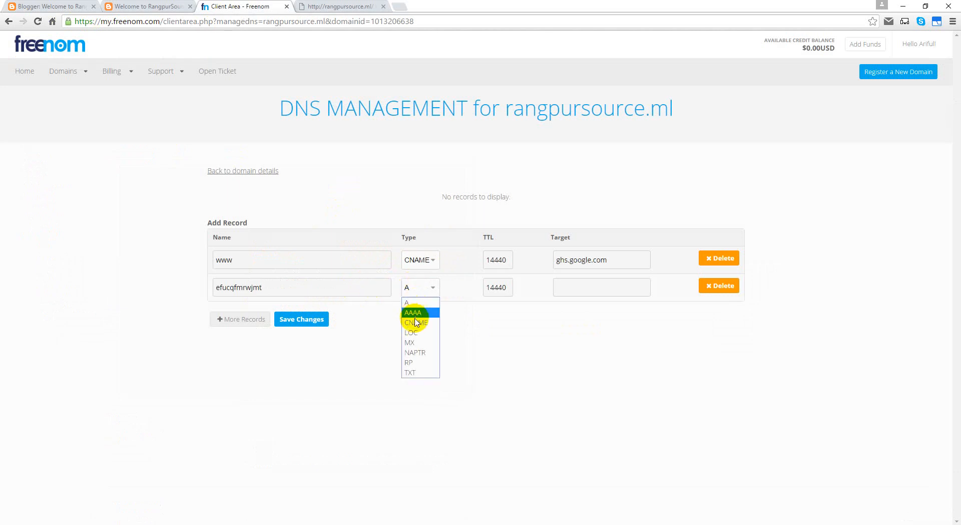
pyautogui.click(435, 306)
# Step: Set the second record's target to gv-cqkdci5af4hnci.dv.googlehosted.com
pyautogui.click(573, 284)
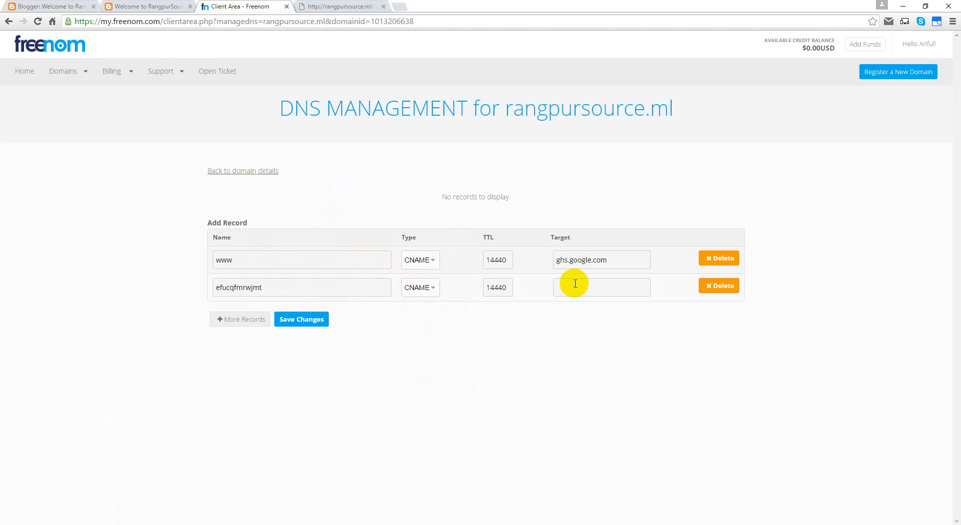
pyautogui.click(36, 7)
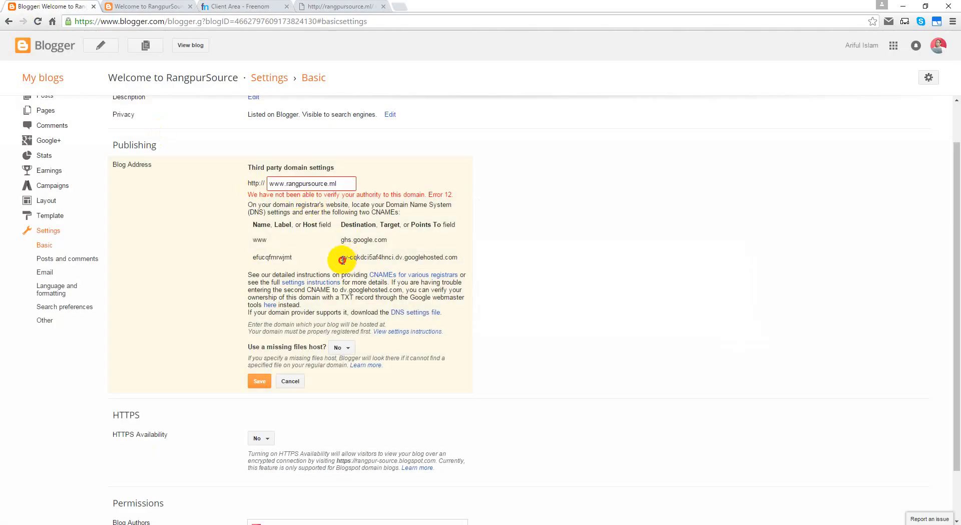
pyautogui.moveTo(341, 260); pyautogui.dragTo(466, 260)
pyautogui.hotkey('ctrl', 'c')
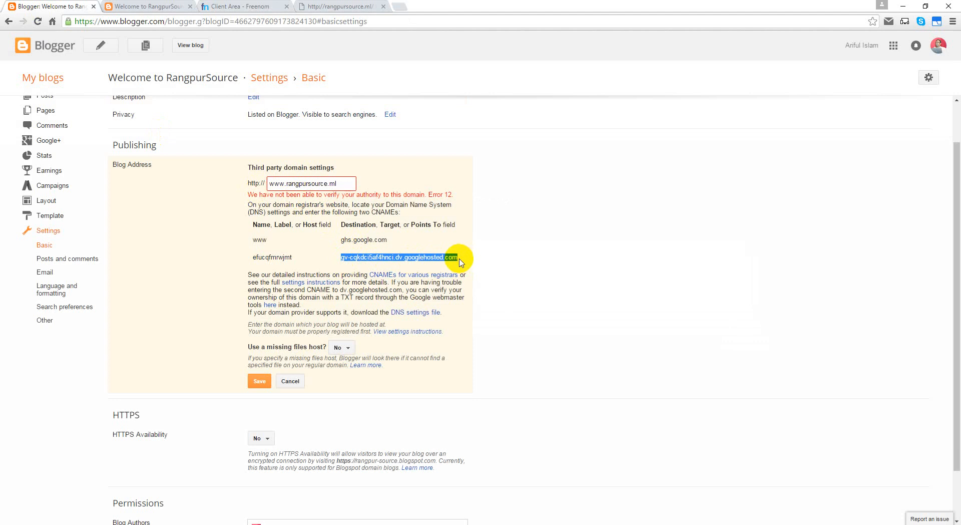
pyautogui.click(221, 7)
pyautogui.click(585, 286)
pyautogui.hotkey('ctrl', 'v')
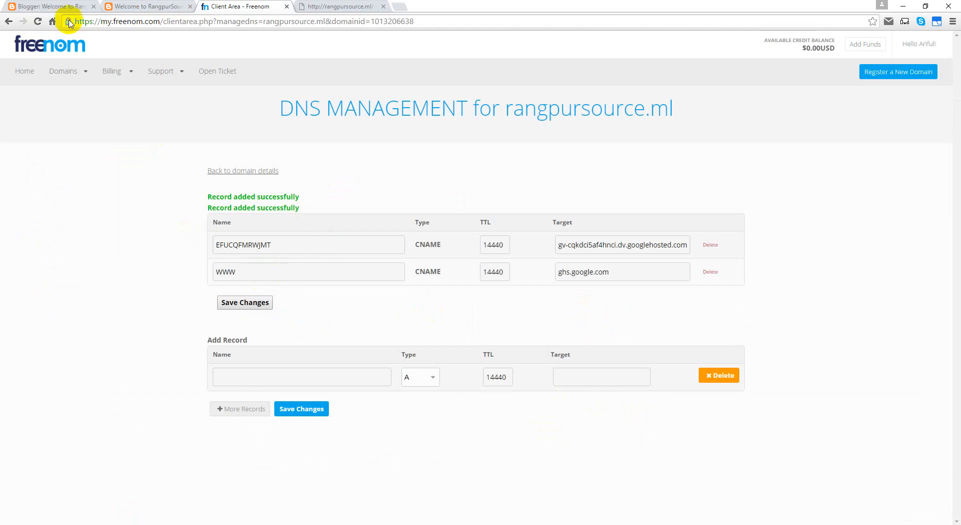
pyautogui.click(52, 7)
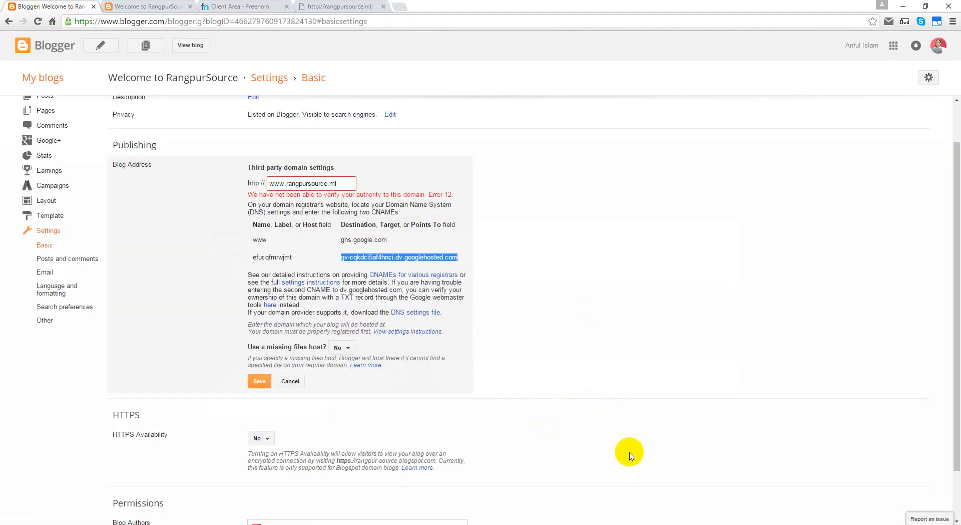
pyautogui.click(259, 381)
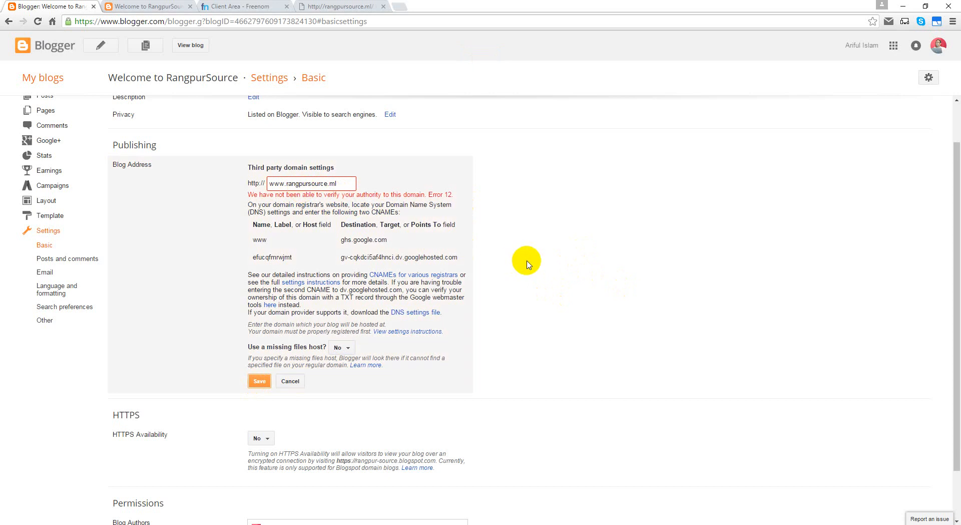
pyautogui.click(410, 314)
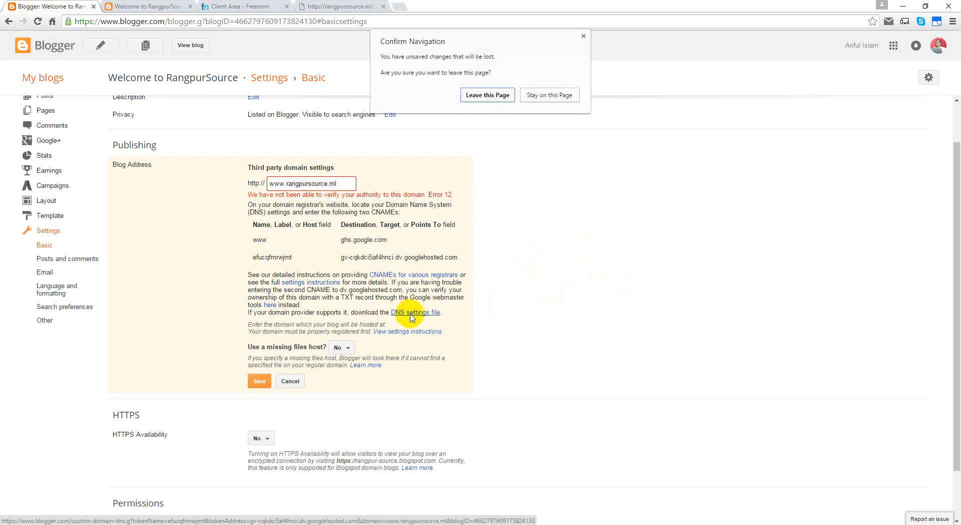
pyautogui.click(583, 35)
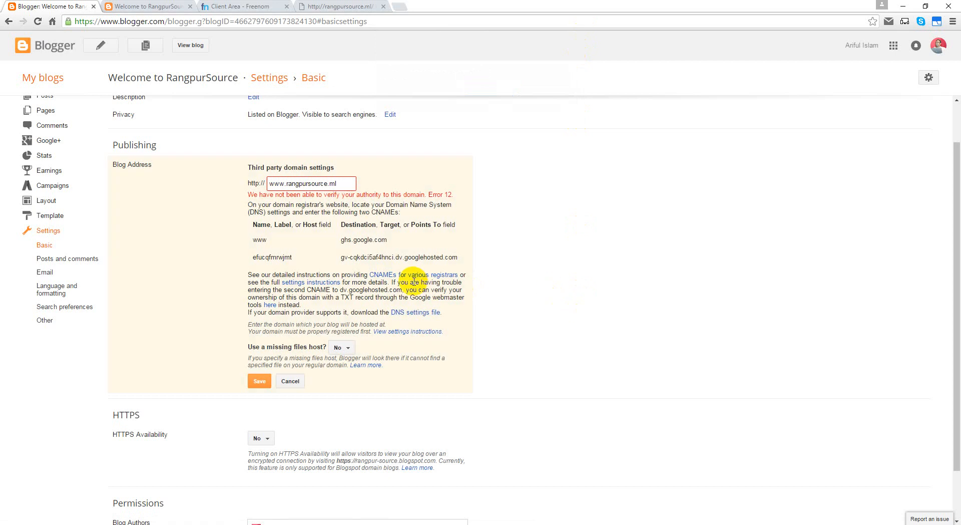
# Step: Open Google's ownership verification page for rangpursource.ml, which shows the CNAME check failed, then return to Blogger
pyautogui.click(168, 7)
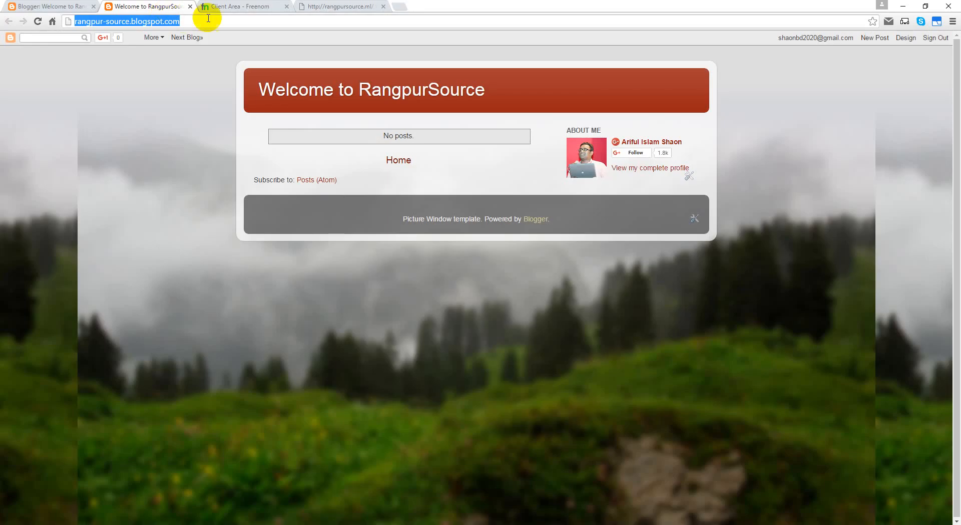
pyautogui.click(231, 7)
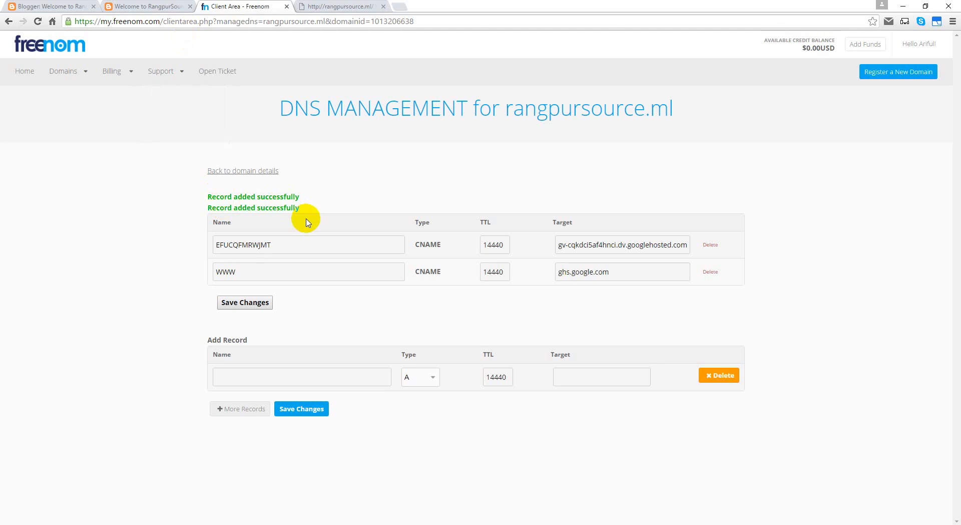
pyautogui.click(54, 7)
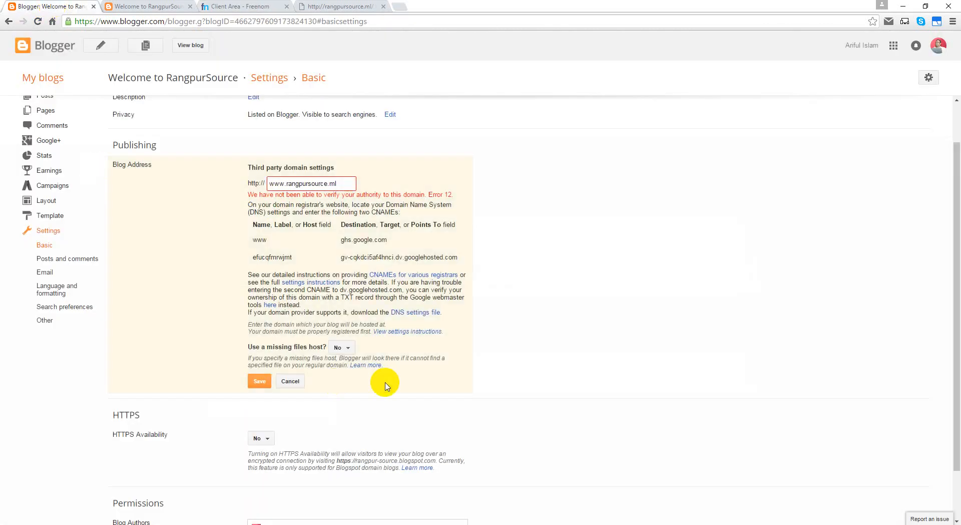
pyautogui.middleClick(270, 306)
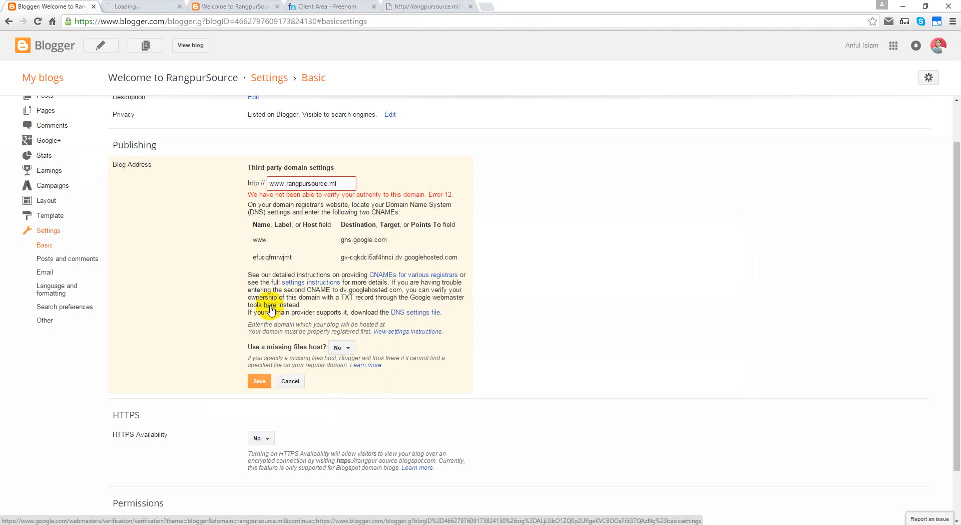
pyautogui.click(155, 9)
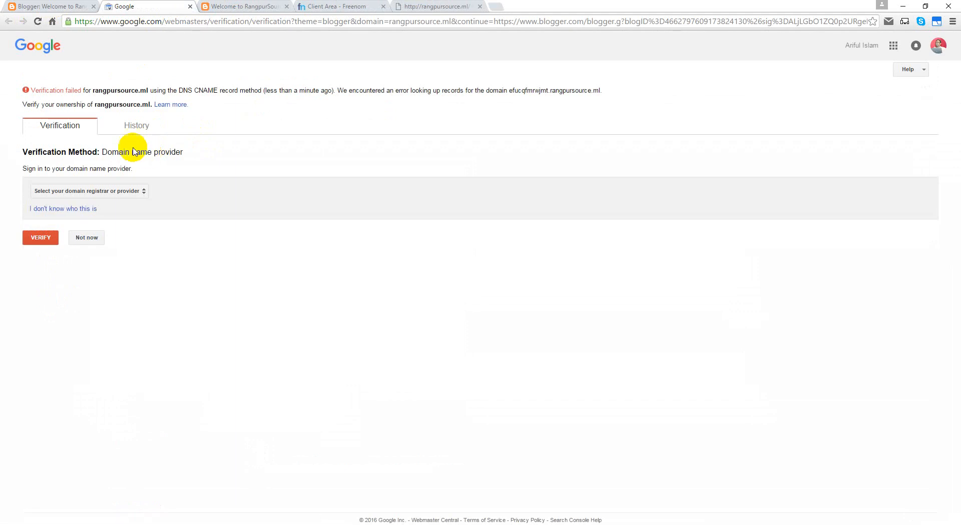
pyautogui.click(62, 6)
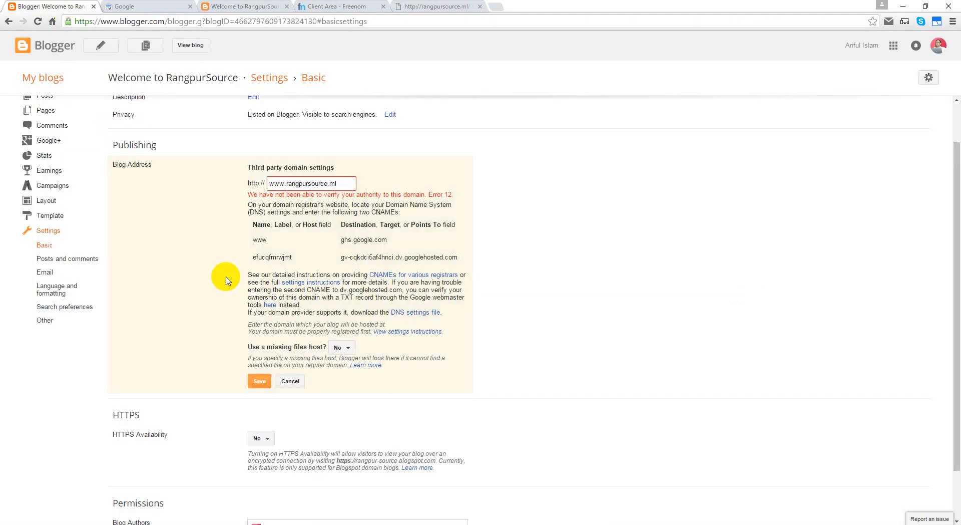
# Step: Open the custom-domain settings instructions in a new tab and close the Google verification page
pyautogui.middleClick(398, 333)
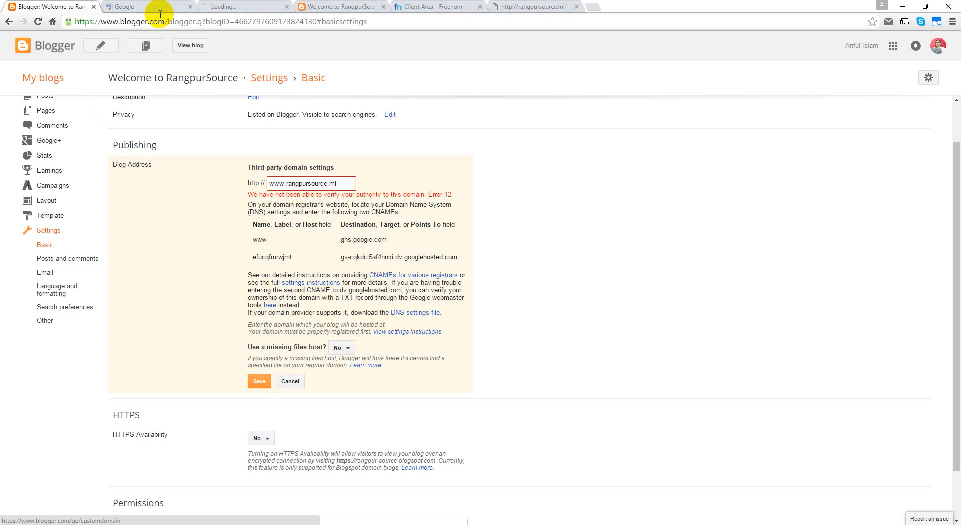
pyautogui.click(206, 7)
pyautogui.click(190, 7)
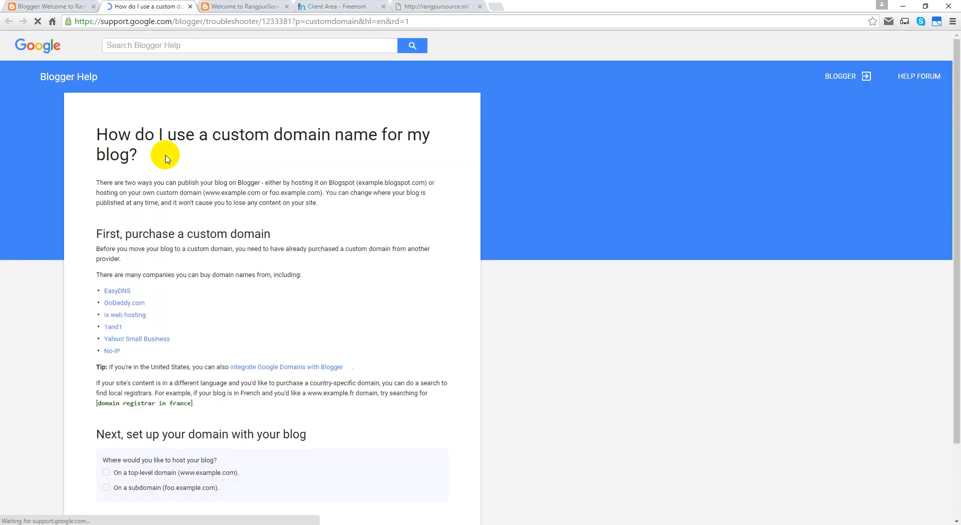
pyautogui.scroll(-2, 192, 360)
pyautogui.scroll(2, 100, 125)
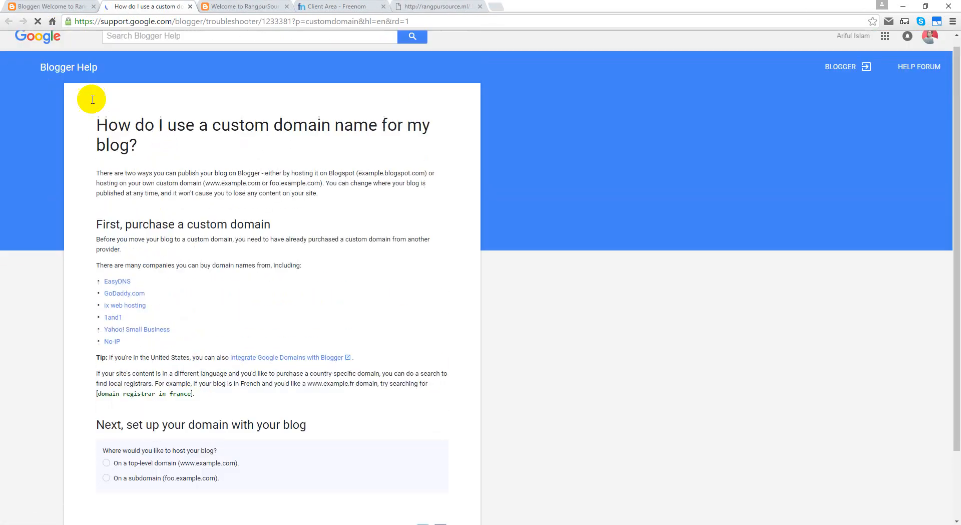
pyautogui.click(35, 7)
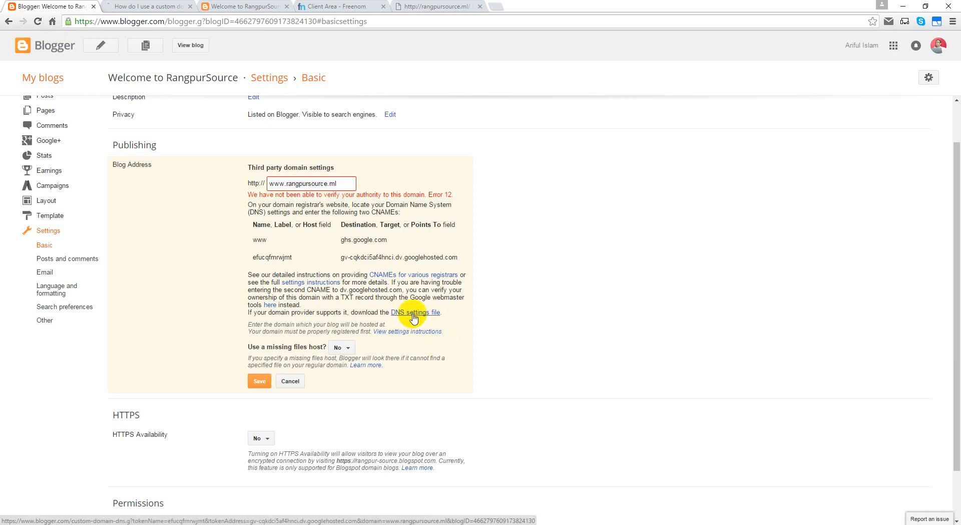
# Step: Skim the custom domain help article, then close it and return to Basic settings
pyautogui.click(133, 7)
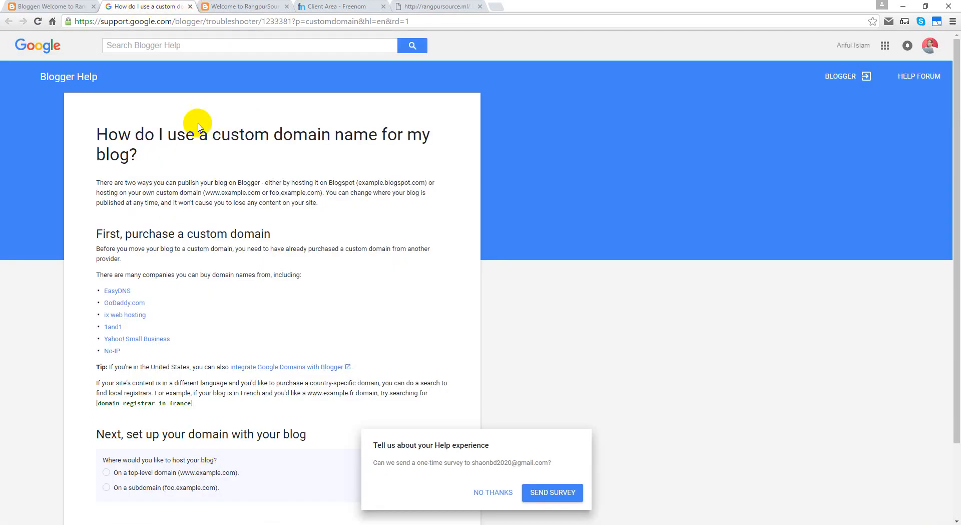
pyautogui.scroll(-2, 193, 125)
pyautogui.click(190, 7)
pyautogui.click(47, 7)
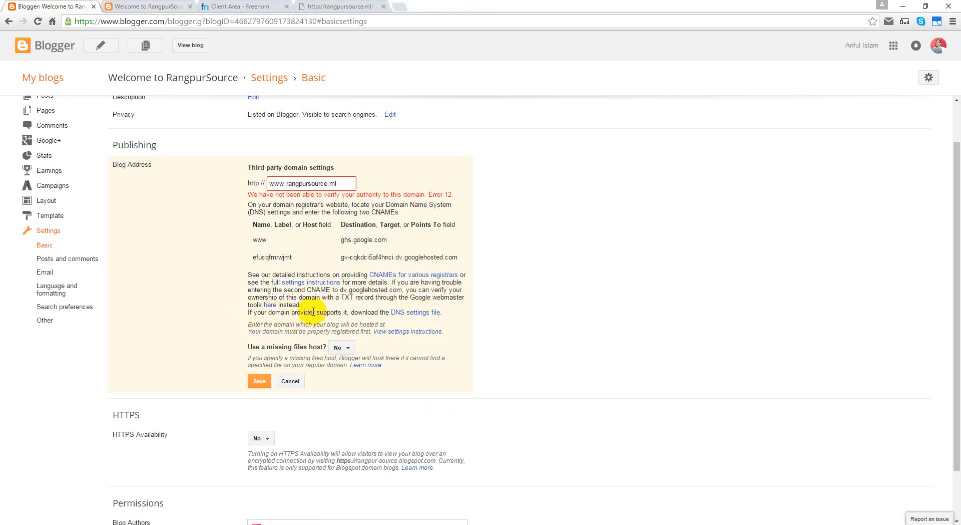
# Step: Cancel the DNS settings file download and open the custom domain instructions in a new tab
pyautogui.click(417, 316)
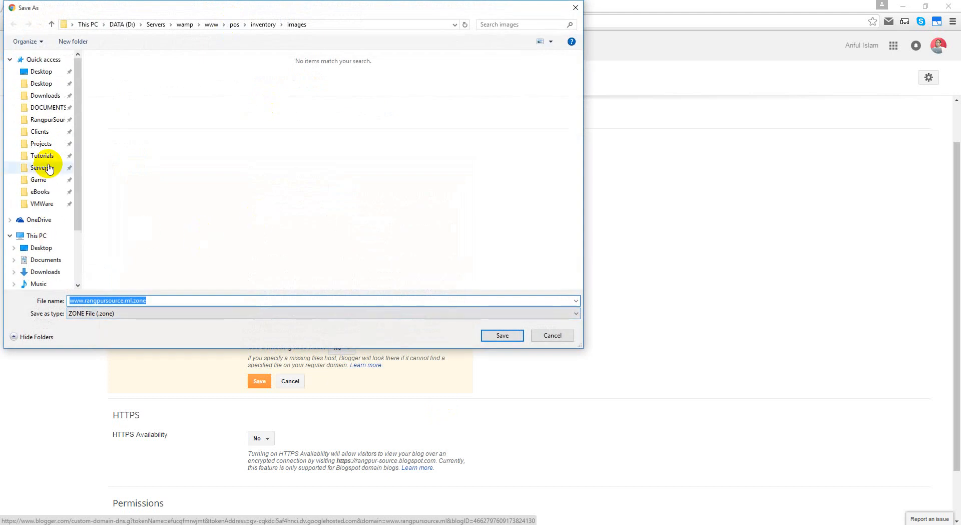
pyautogui.click(538, 336)
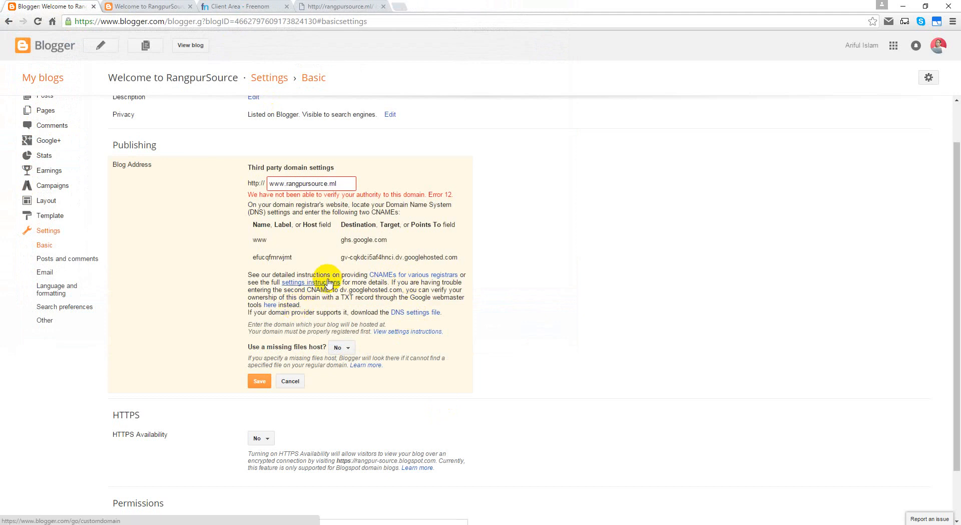
pyautogui.middleClick(427, 334)
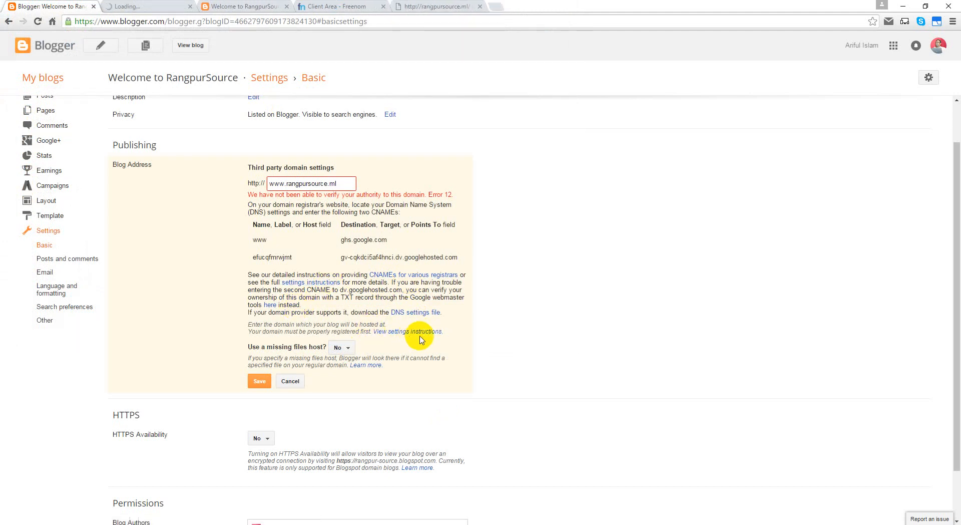
# Step: Show the top-level domain steps listing A-record IPs 216.239.32.21, 216.239.34.21, 216.239.36.21 and 216.239.38.21
pyautogui.click(137, 7)
pyautogui.scroll(-3, 15, 340)
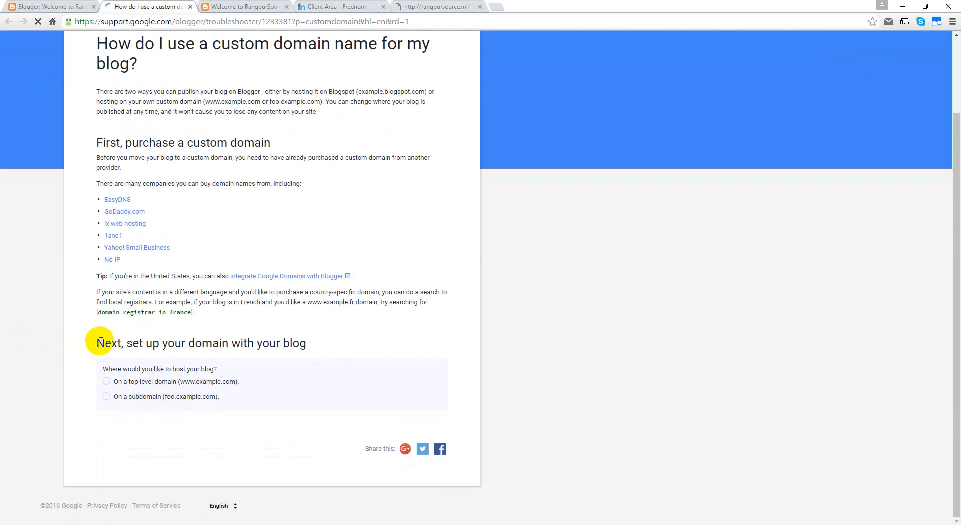
pyautogui.moveTo(96, 343); pyautogui.dragTo(322, 349)
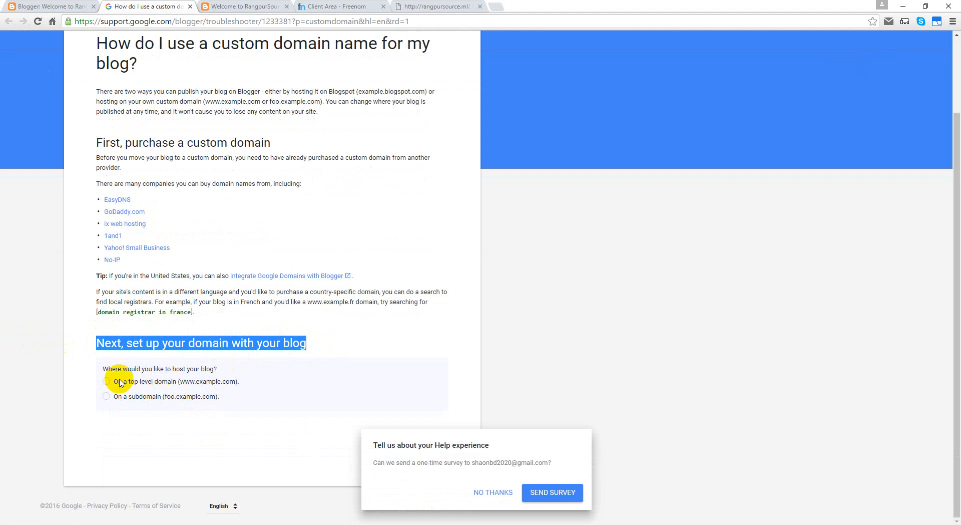
pyautogui.click(181, 383)
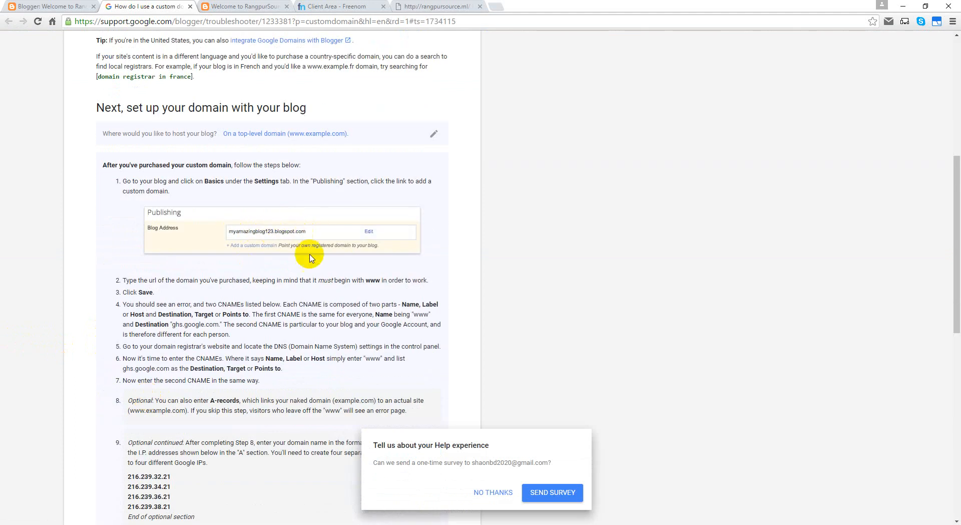
pyautogui.scroll(-6, 369, 250)
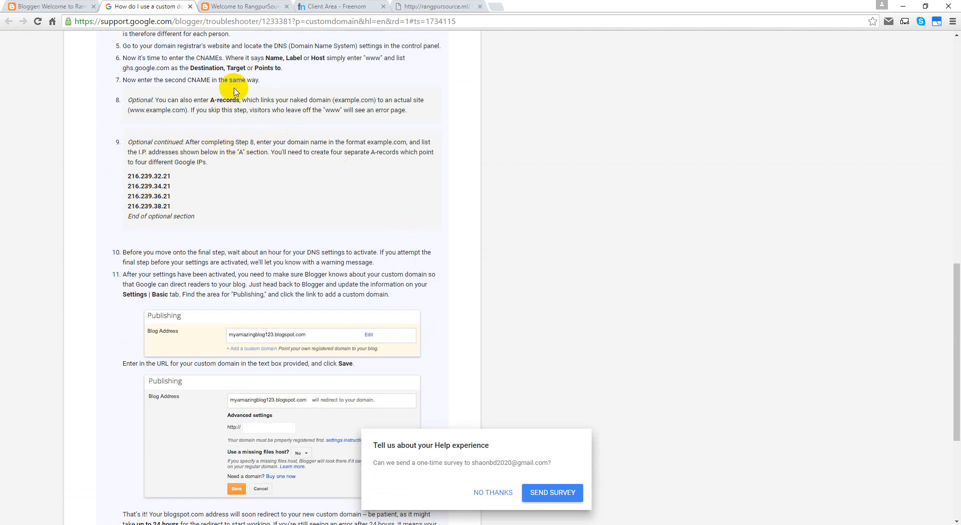
pyautogui.scroll(2, 179, 104)
pyautogui.scroll(1, 179, 104)
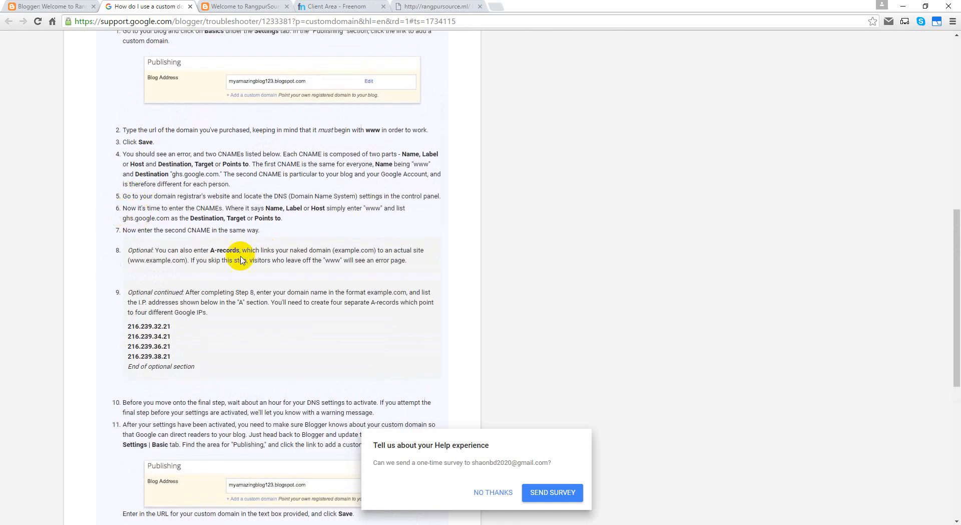
pyautogui.scroll(-2, 189, 270)
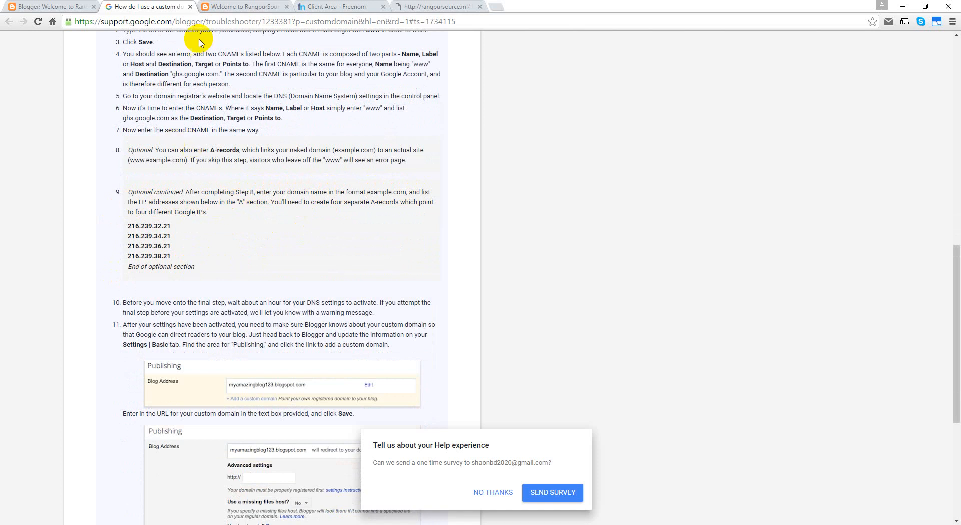
# Step: Copy rangpursource.ml from the Freenom DNS heading and check the help's step 9 naming instruction
pyautogui.click(231, 8)
pyautogui.click(354, 7)
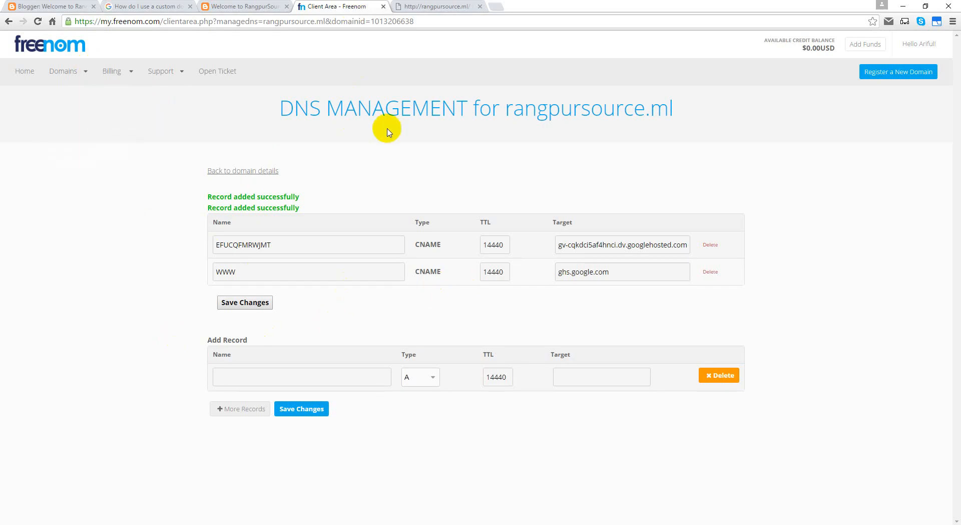
pyautogui.moveTo(504, 110); pyautogui.dragTo(682, 108)
pyautogui.click(501, 113)
pyautogui.rightClick(671, 109)
pyautogui.click(686, 116)
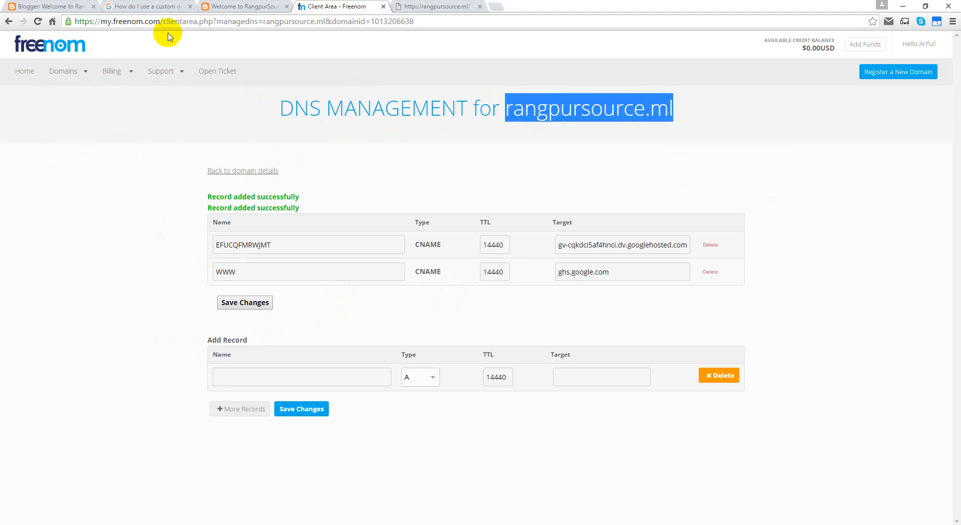
pyautogui.click(119, 7)
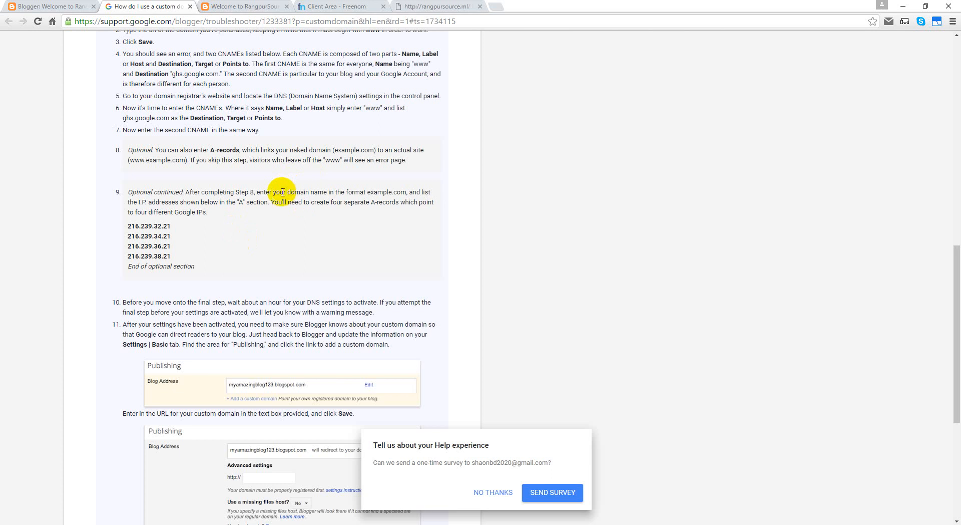
pyautogui.moveTo(283, 192); pyautogui.dragTo(406, 191)
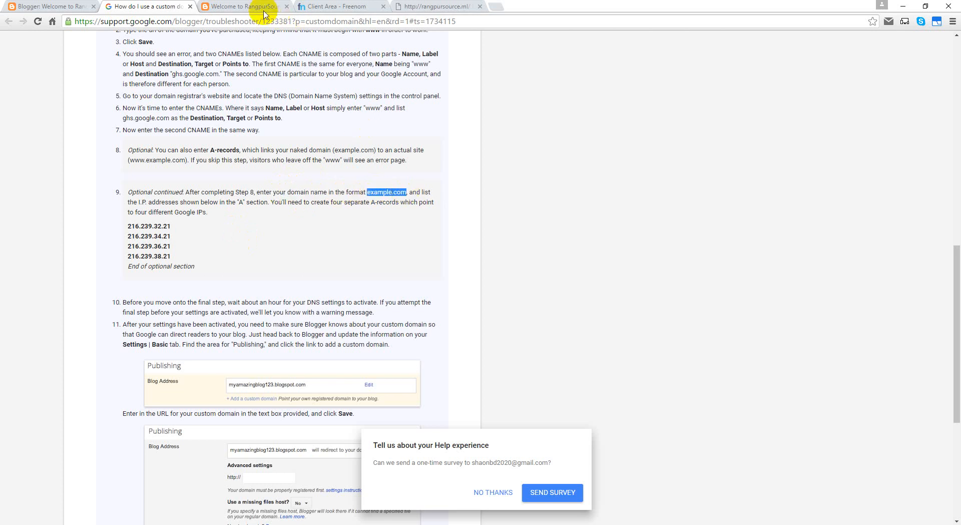
pyautogui.click(280, 7)
pyautogui.click(326, 7)
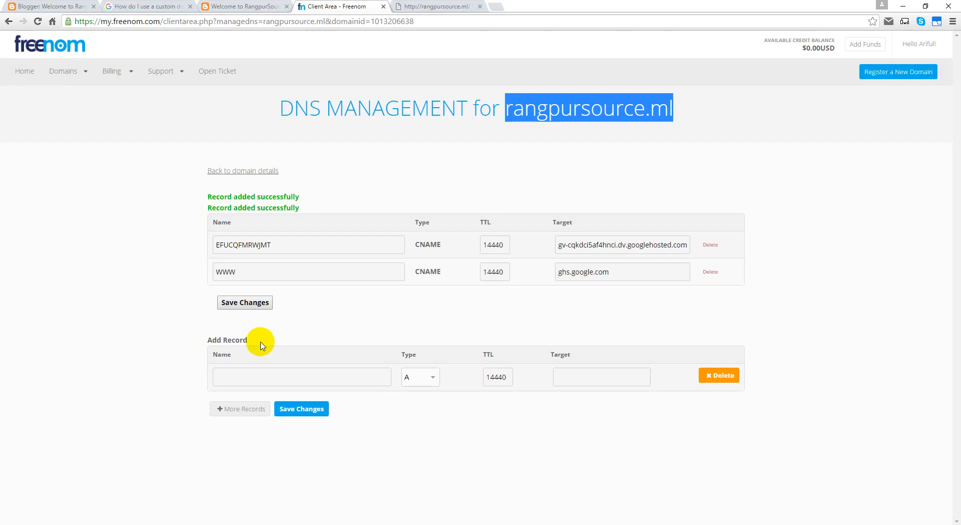
# Step: Start the first A record for rangpursource.ml with target 216.239.32.21 copied from the help guide
pyautogui.click(242, 372)
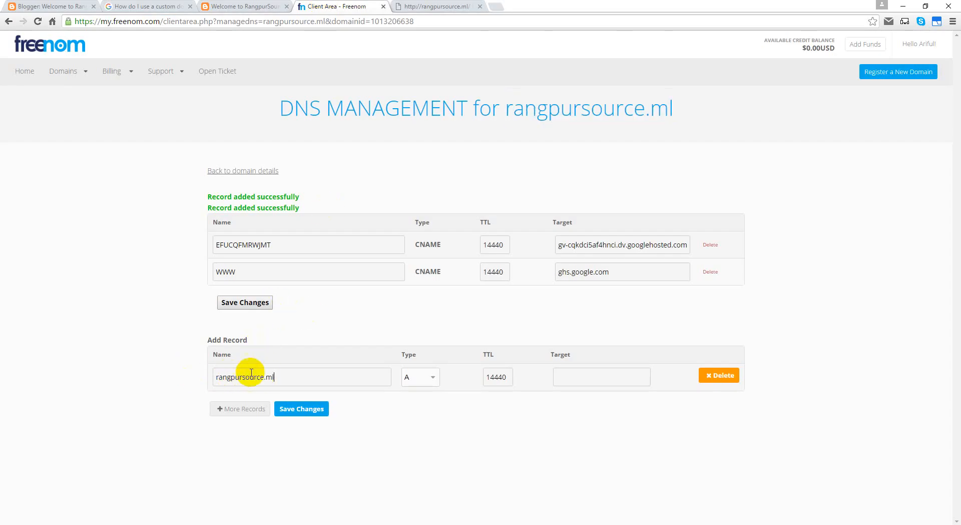
pyautogui.click(408, 377)
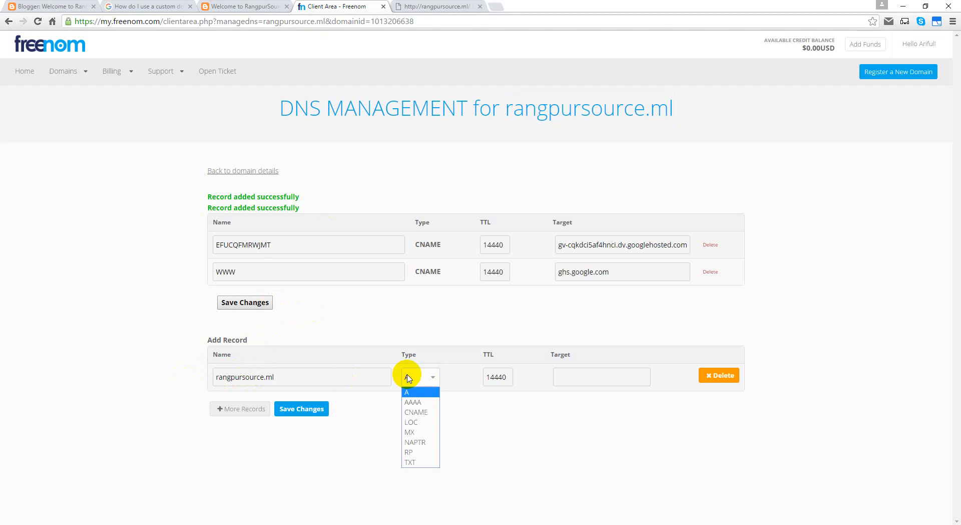
pyautogui.click(125, 7)
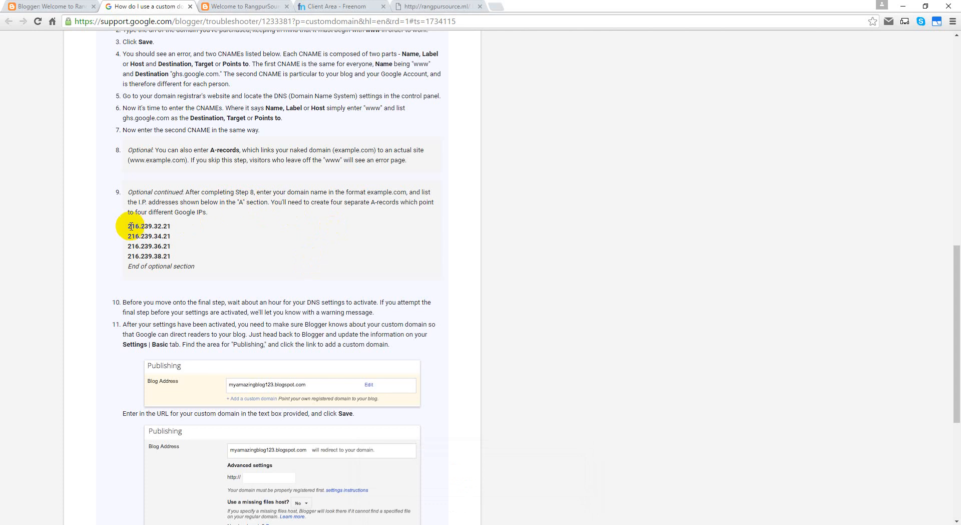
pyautogui.moveTo(128, 227); pyautogui.dragTo(173, 224)
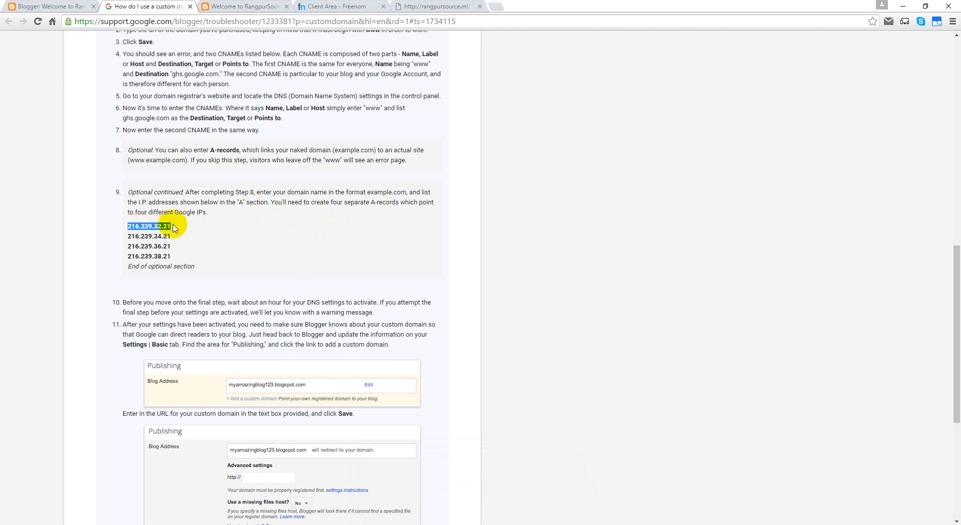
pyautogui.rightClick(171, 228)
pyautogui.click(189, 231)
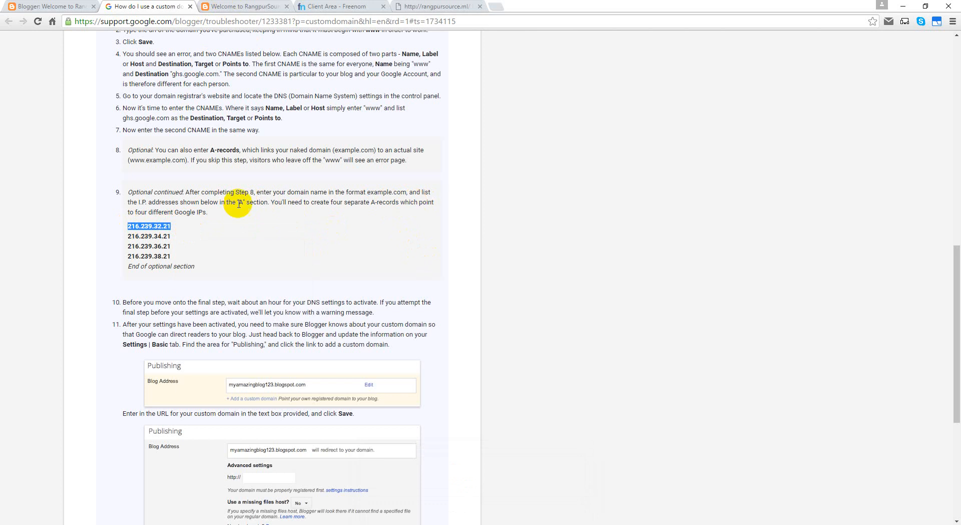
pyautogui.click(242, 8)
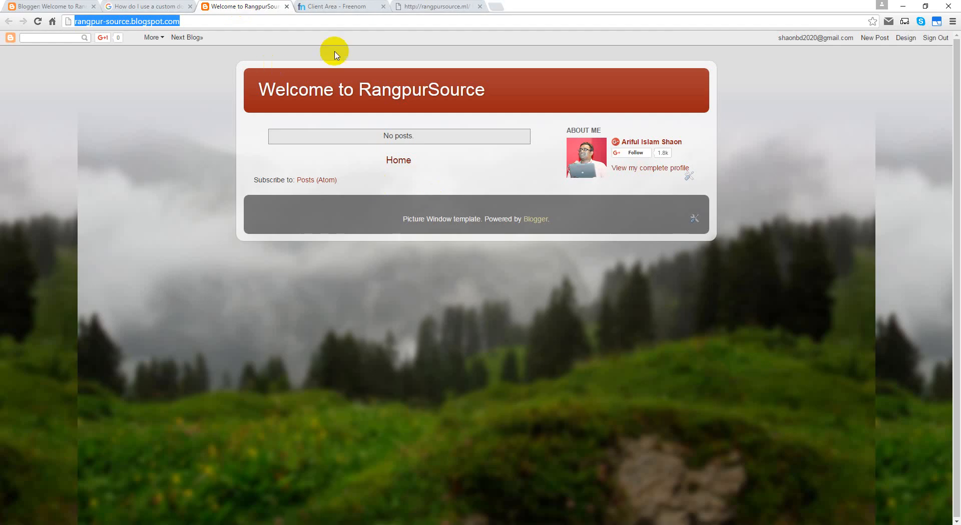
pyautogui.click(318, 8)
pyautogui.click(570, 375)
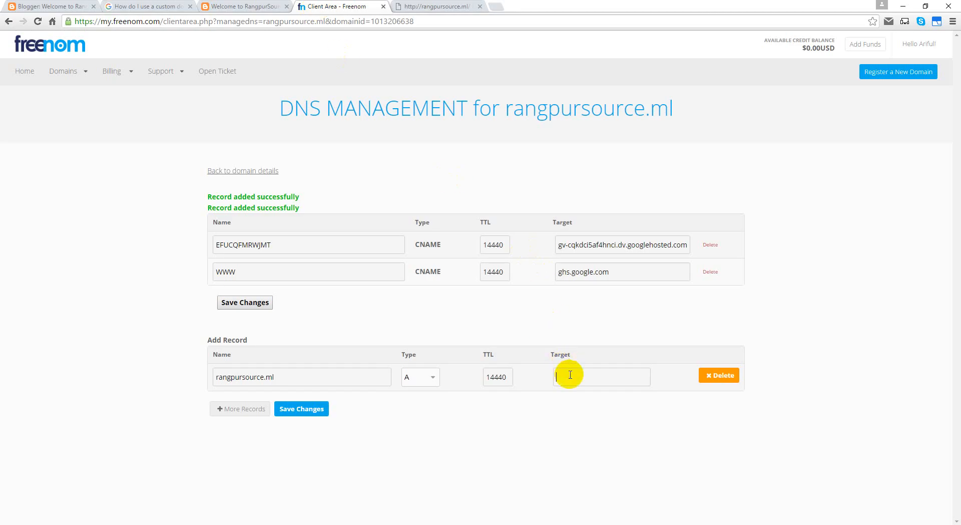
# Step: Add a second record row named rangpursource.ml and paste the copied IP as its target
pyautogui.click(245, 409)
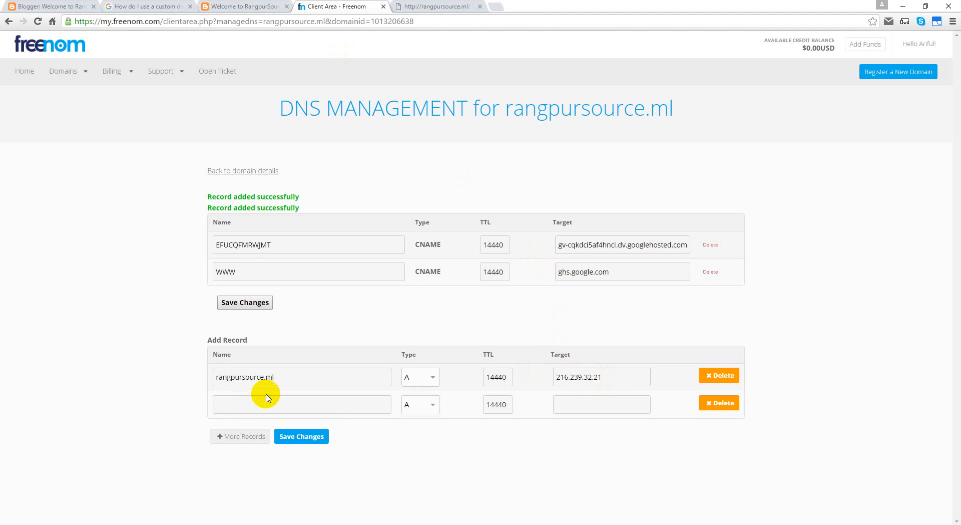
pyautogui.click(241, 378)
pyautogui.hotkey('ctrl', 'a')
pyautogui.hotkey('ctrl', 'c')
pyautogui.click(248, 405)
pyautogui.hotkey('ctrl', 'v')
pyautogui.hotkey('ctrl', 'v')
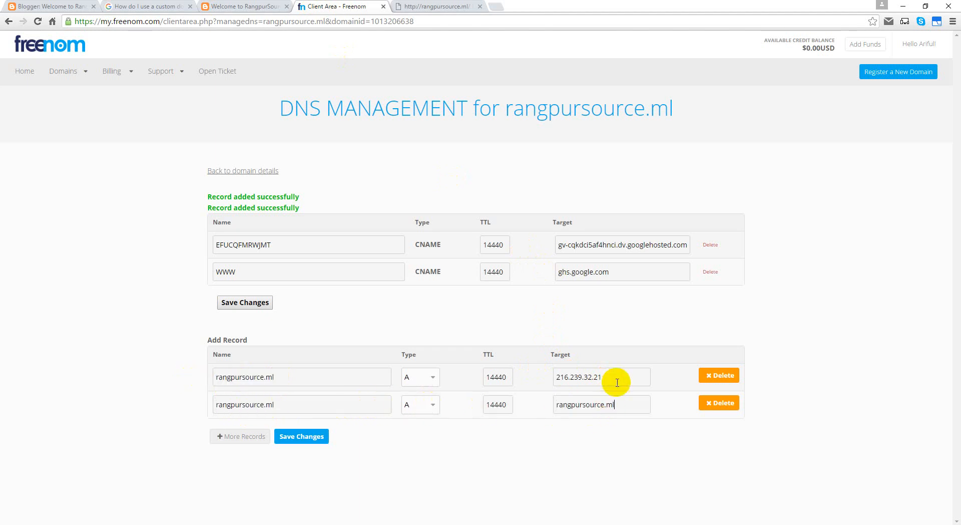
pyautogui.moveTo(615, 379); pyautogui.dragTo(552, 375)
pyautogui.hotkey('ctrl', 'c')
pyautogui.moveTo(641, 404); pyautogui.dragTo(511, 405)
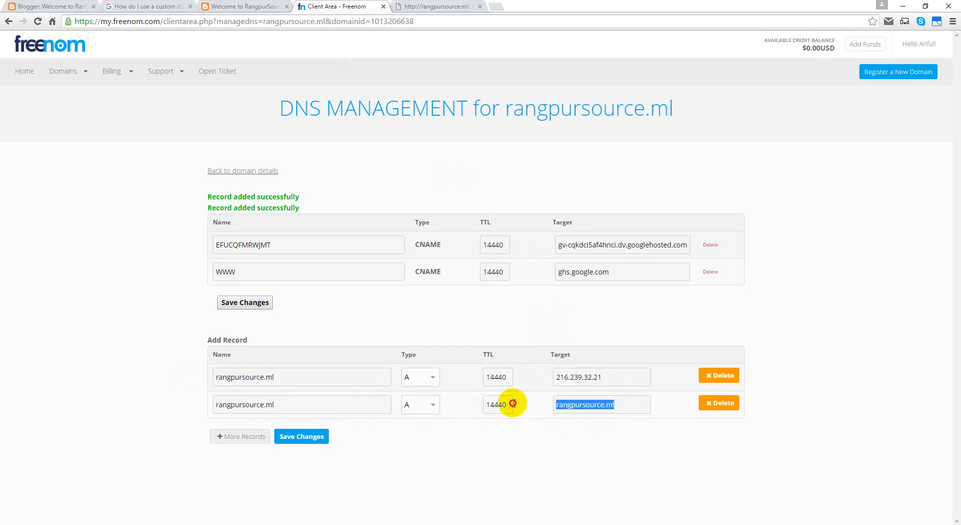
pyautogui.hotkey('ctrl', 'v')
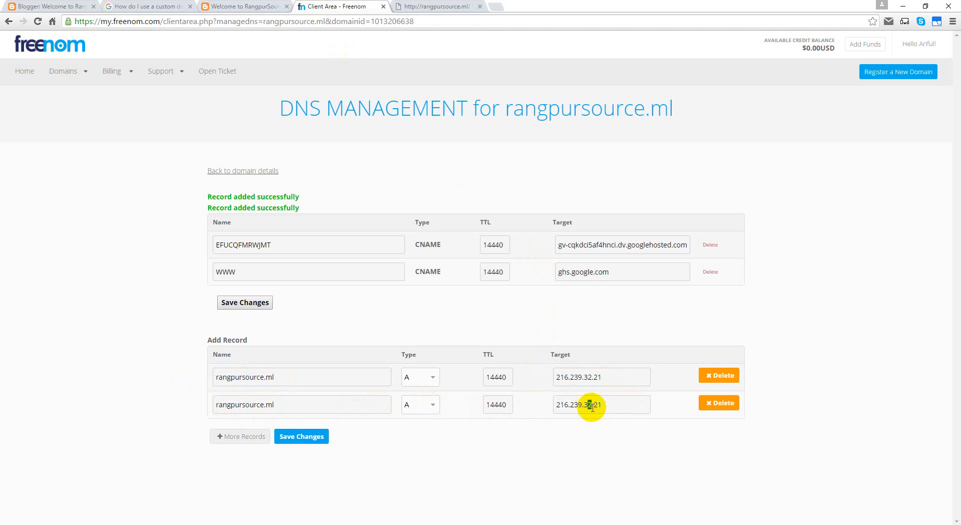
# Step: Add third and fourth record rows, editing the pasted IP into targets 216.239.36.21 and 216.239.38.21
pyautogui.click(233, 437)
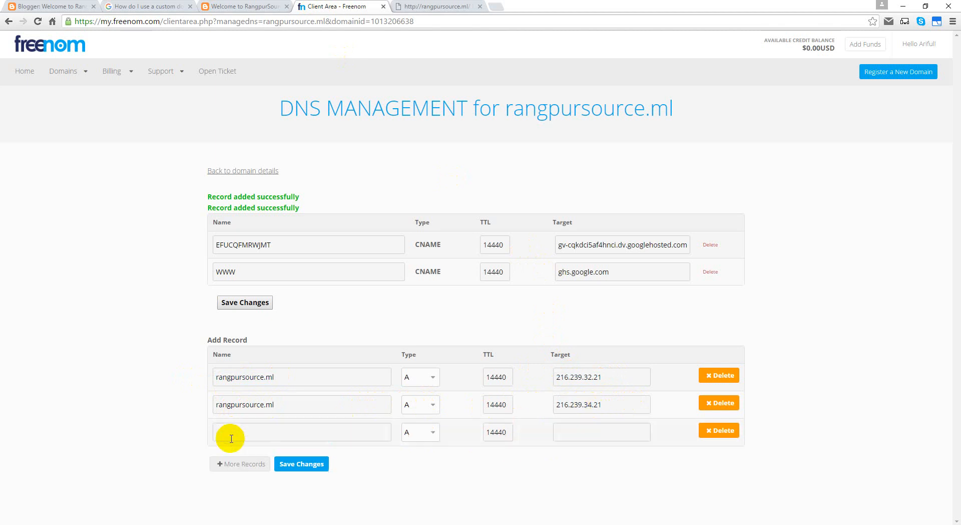
pyautogui.click(298, 432)
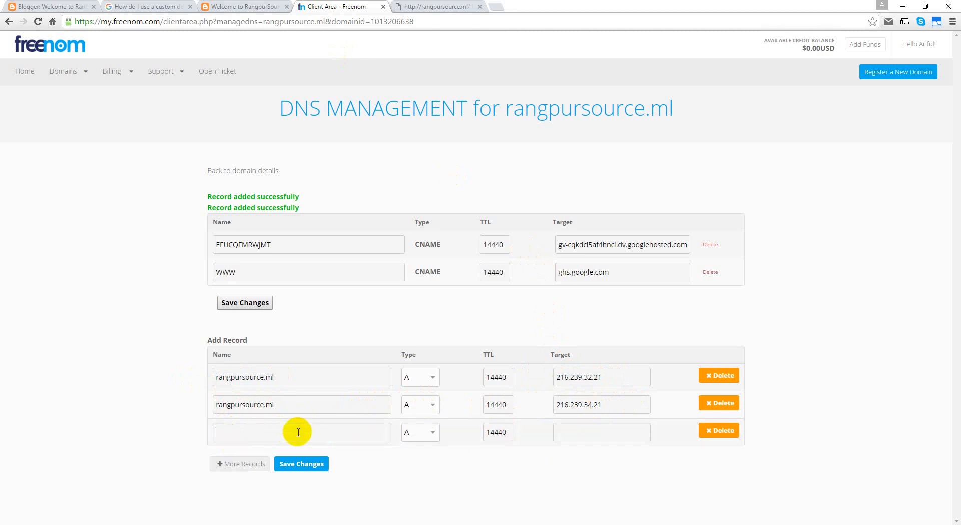
pyautogui.click(576, 432)
pyautogui.hotkey('ctrl', 'v')
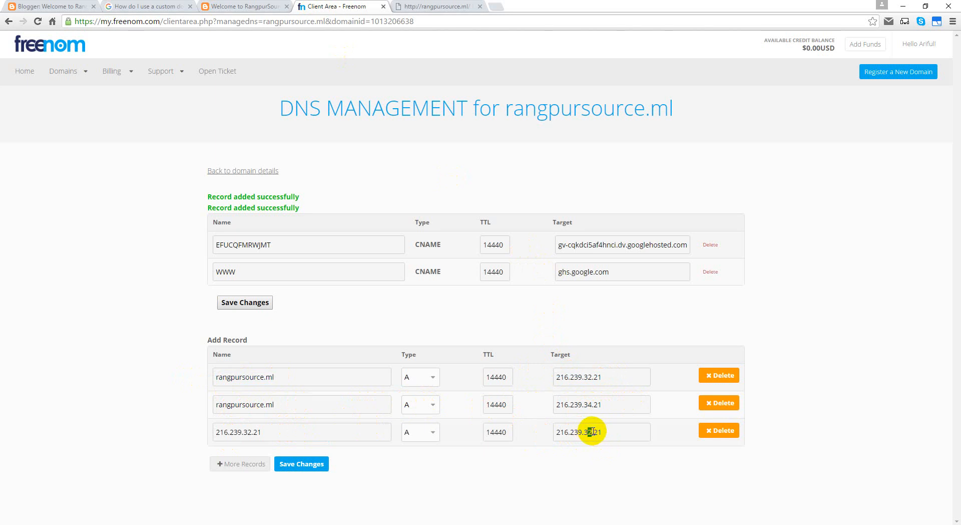
pyautogui.write('6')
pyautogui.click(253, 463)
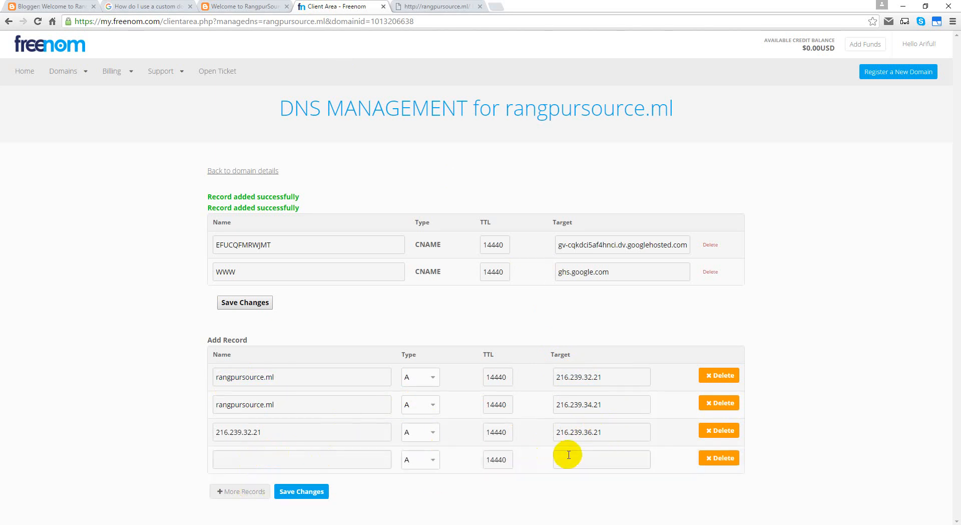
pyautogui.click(579, 456)
pyautogui.hotkey('ctrl', 'v')
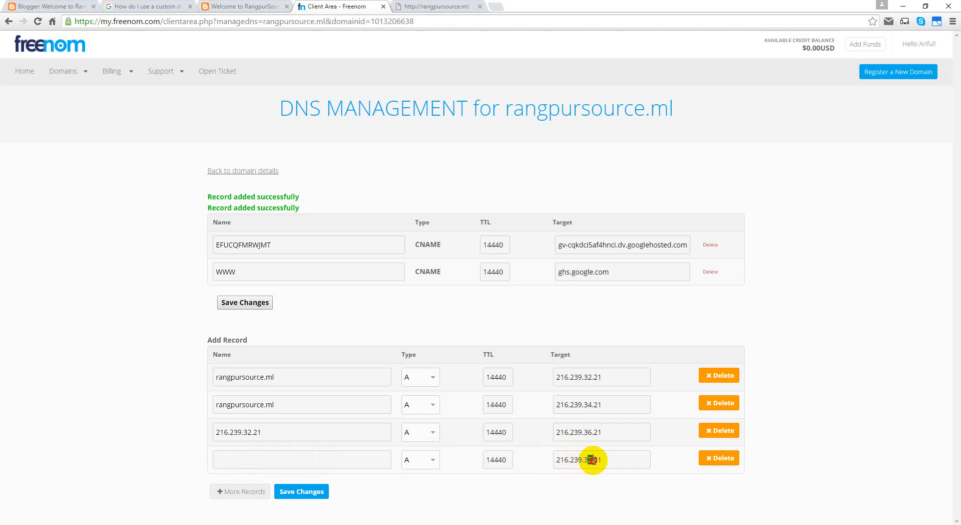
pyautogui.press('BackSpace')
pyautogui.write('8')
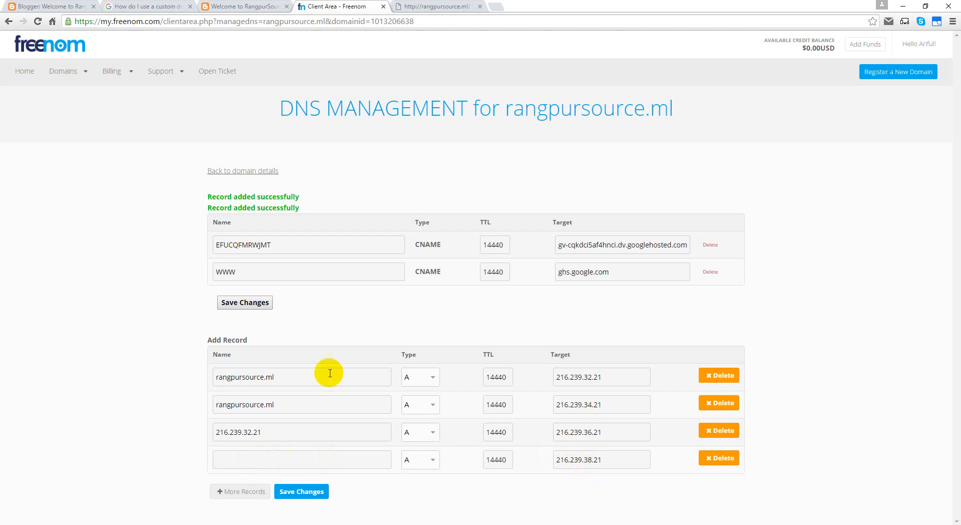
# Step: Name the third and fourth records rangpursource.ml, replacing the IP pasted into the third name
pyautogui.moveTo(301, 404); pyautogui.dragTo(209, 408)
pyautogui.hotkey('ctrl', 'c')
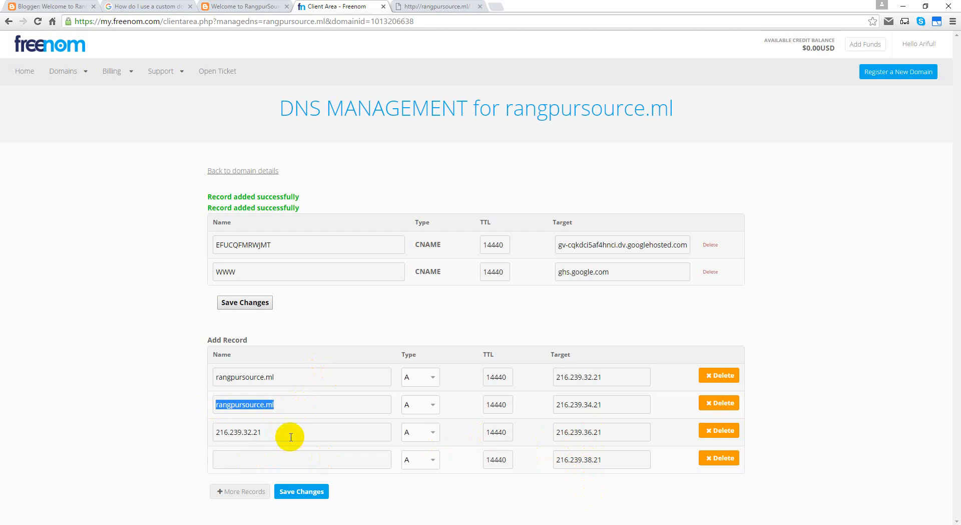
pyautogui.moveTo(286, 433); pyautogui.dragTo(178, 440)
pyautogui.hotkey('ctrl', 'v')
pyautogui.click(235, 458)
pyautogui.hotkey('ctrl', 'v')
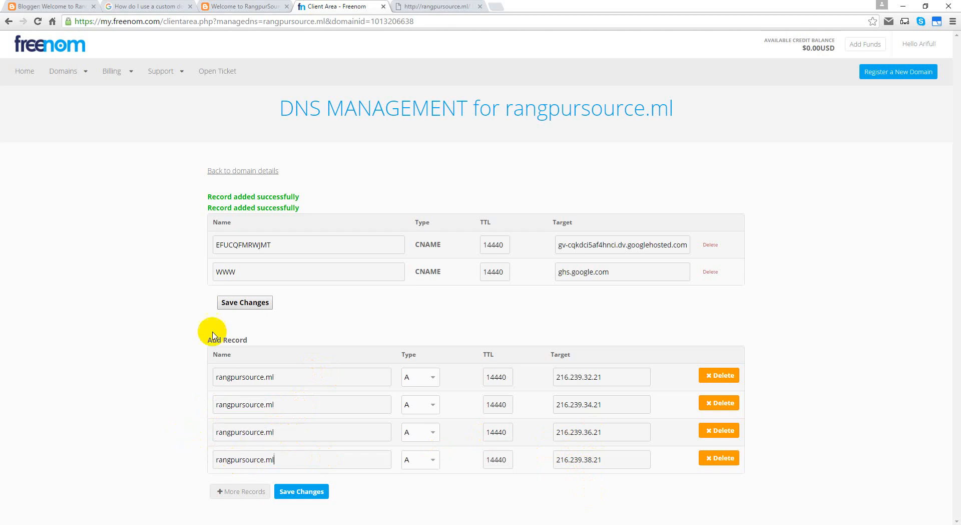
pyautogui.click(165, 7)
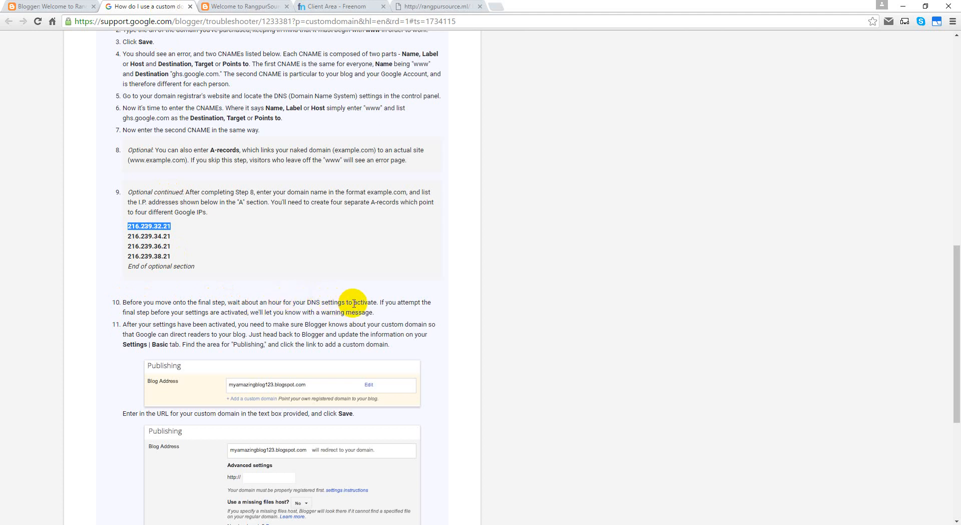
# Step: Return to Freenom and save the four new Google A records
pyautogui.scroll(-5, 307, 386)
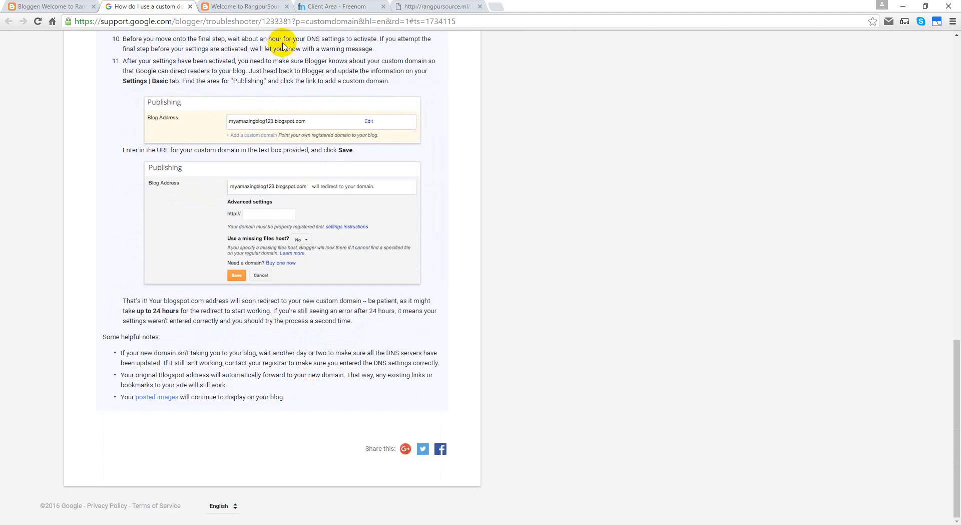
pyautogui.click(255, 6)
pyautogui.click(332, 6)
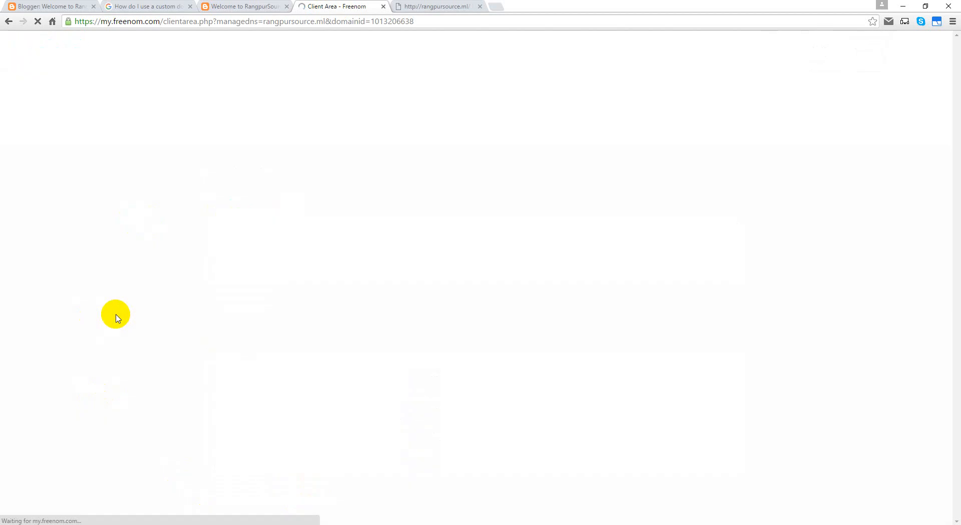
pyautogui.scroll(-1, 80, 345)
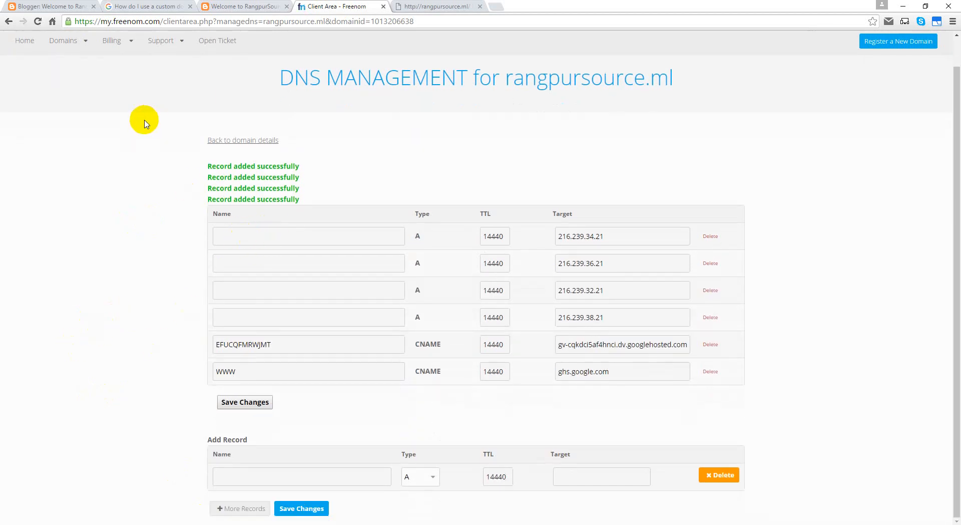
pyautogui.click(167, 7)
pyautogui.scroll(6, 90, 333)
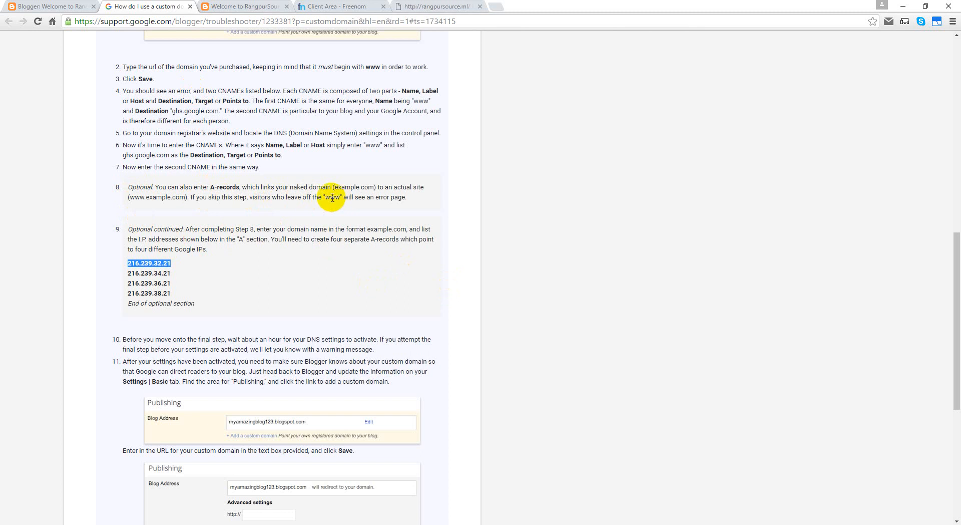
pyautogui.click(10, 7)
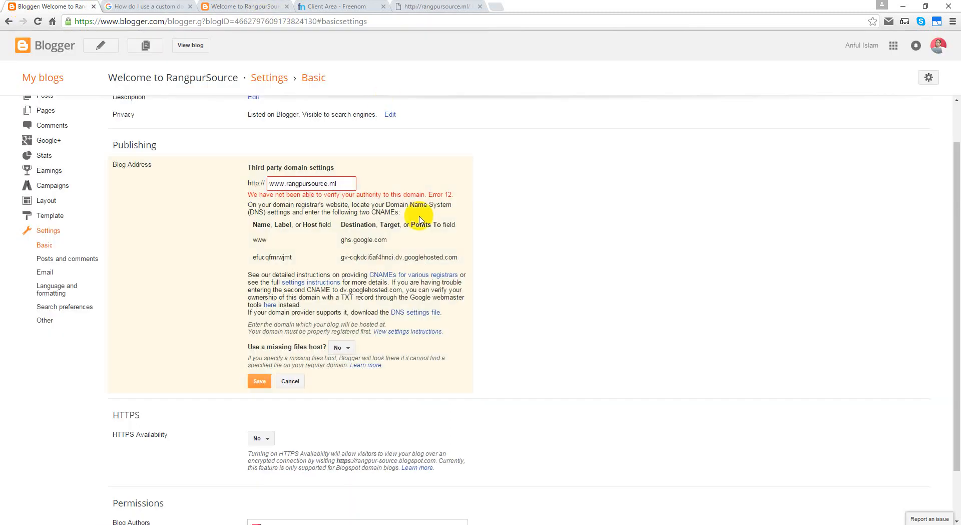
pyautogui.click(351, 7)
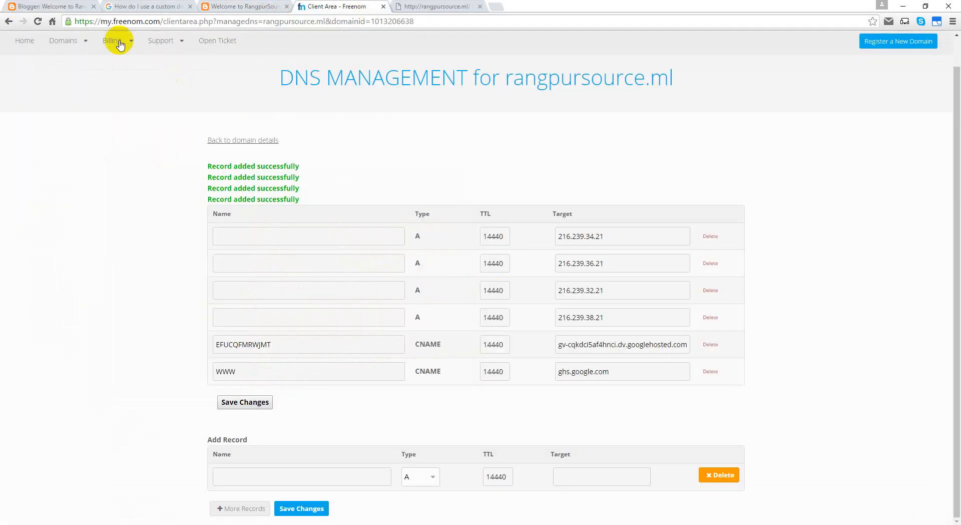
pyautogui.click(60, 6)
pyautogui.moveTo(346, 183); pyautogui.dragTo(247, 184)
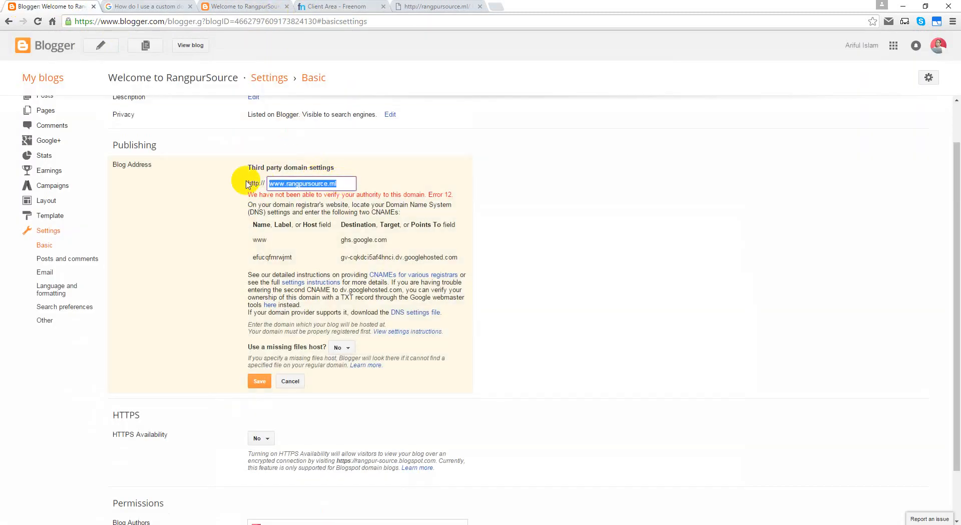
pyautogui.hotkey('ctrl', 'c')
pyautogui.click(375, 6)
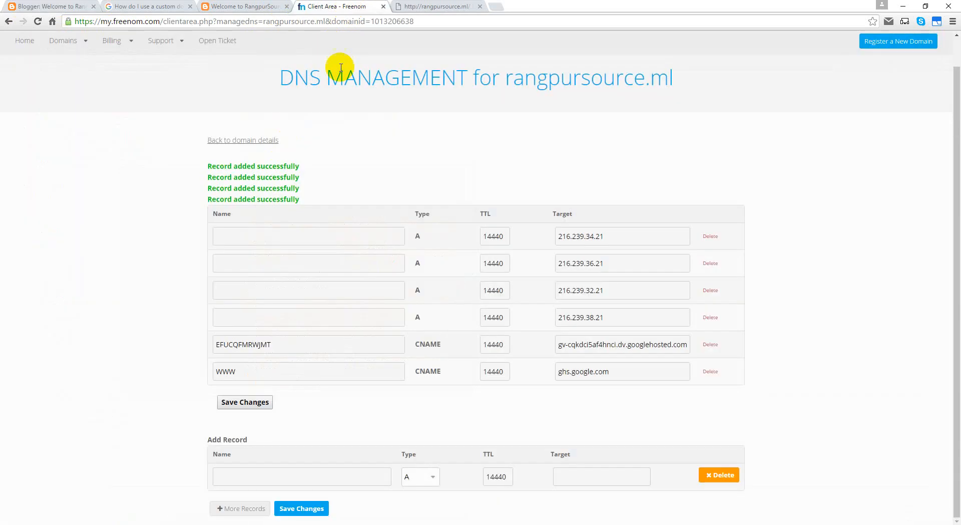
pyautogui.click(303, 234)
pyautogui.hotkey('ctrl', 'v')
pyautogui.click(285, 263)
pyautogui.hotkey('ctrl', 'v')
pyautogui.click(268, 290)
pyautogui.hotkey('ctrl', 'v')
pyautogui.click(250, 316)
pyautogui.hotkey('ctrl', 'v')
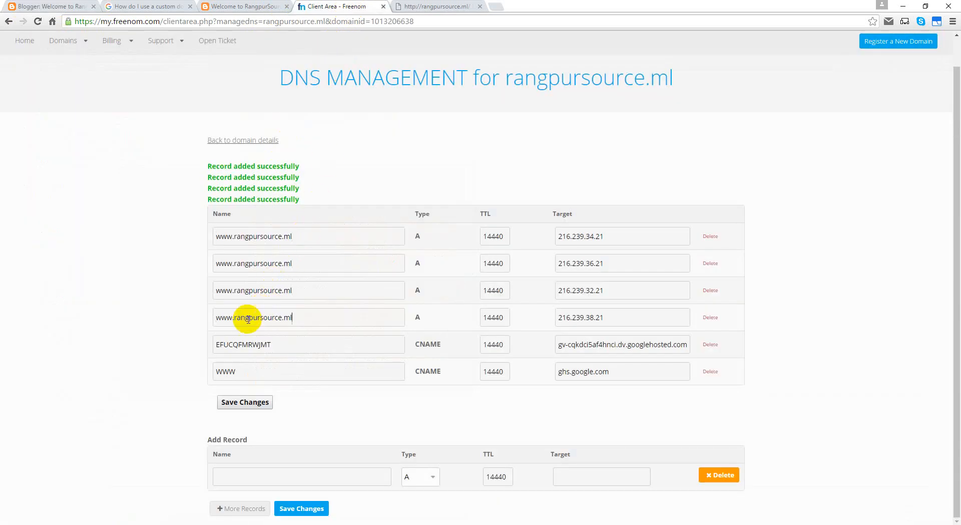
pyautogui.click(239, 404)
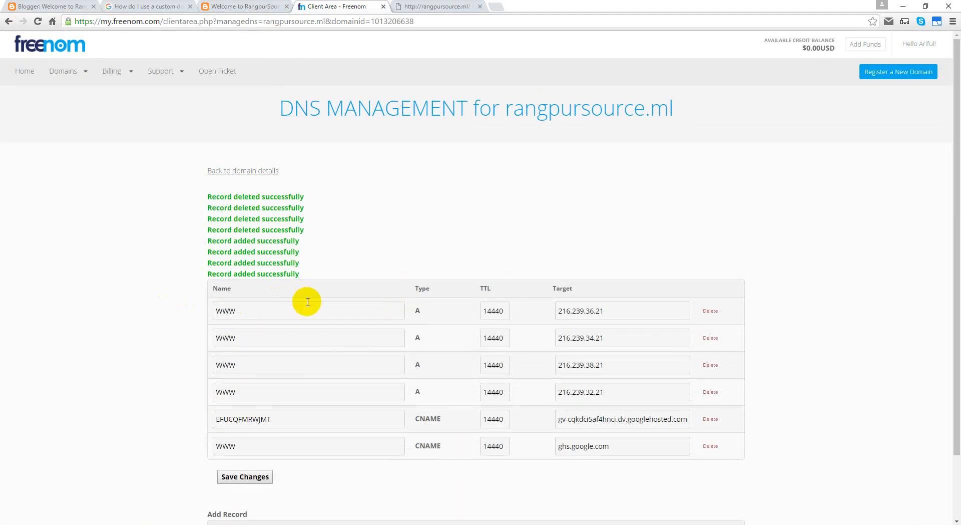
pyautogui.doubleClick(252, 311)
pyautogui.click(252, 326)
pyautogui.doubleClick(253, 338)
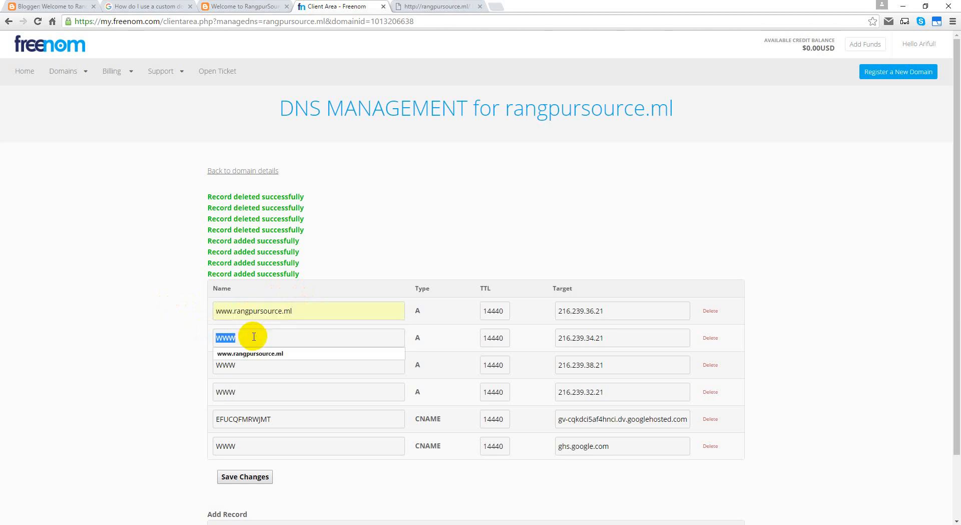
pyautogui.click(251, 354)
pyautogui.doubleClick(250, 365)
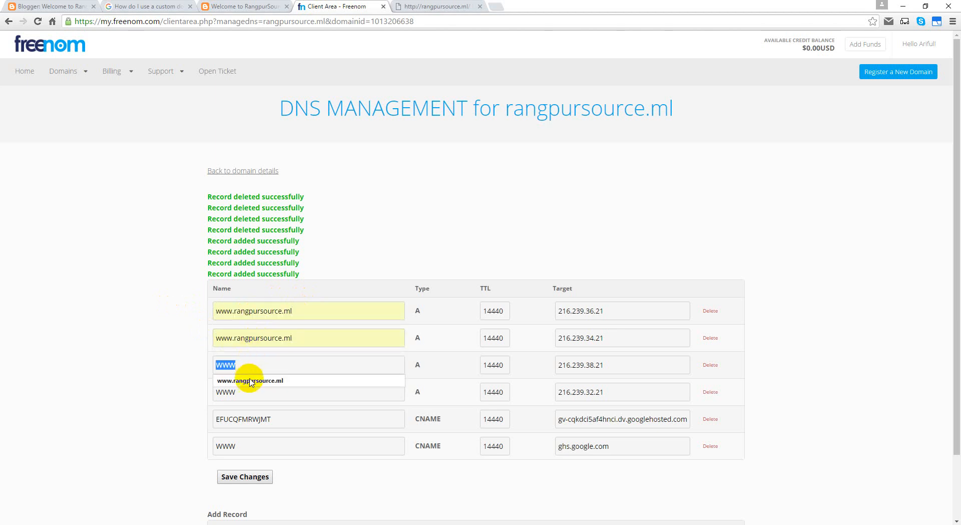
pyautogui.click(247, 381)
pyautogui.doubleClick(247, 392)
pyautogui.click(250, 407)
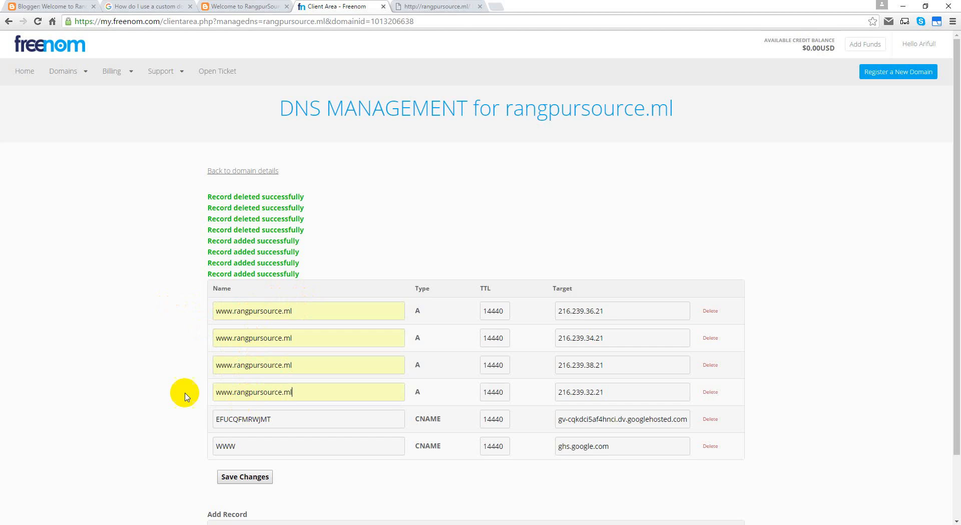
pyautogui.scroll(-2, 184, 390)
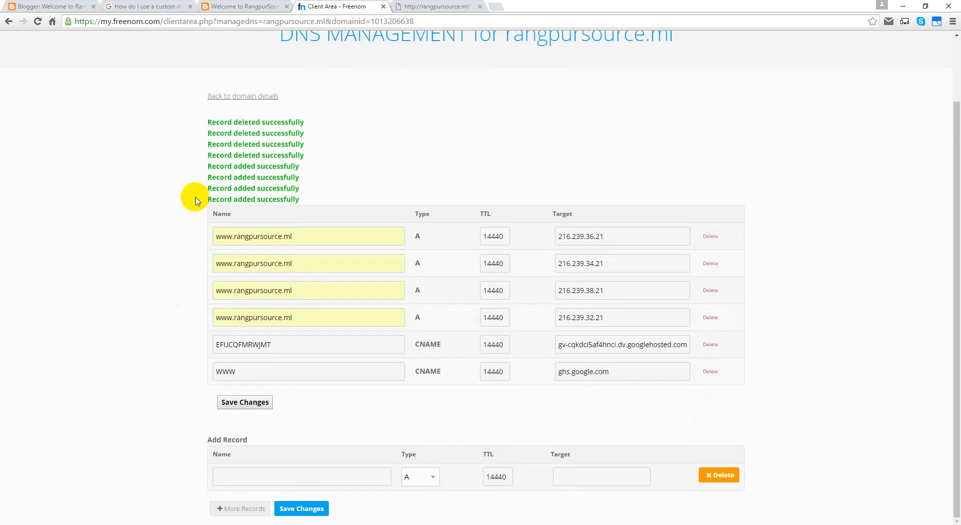
# Step: Retry saving the Blogger address, then save the Freenom A records and go back to domain details
pyautogui.click(38, 6)
pyautogui.click(267, 385)
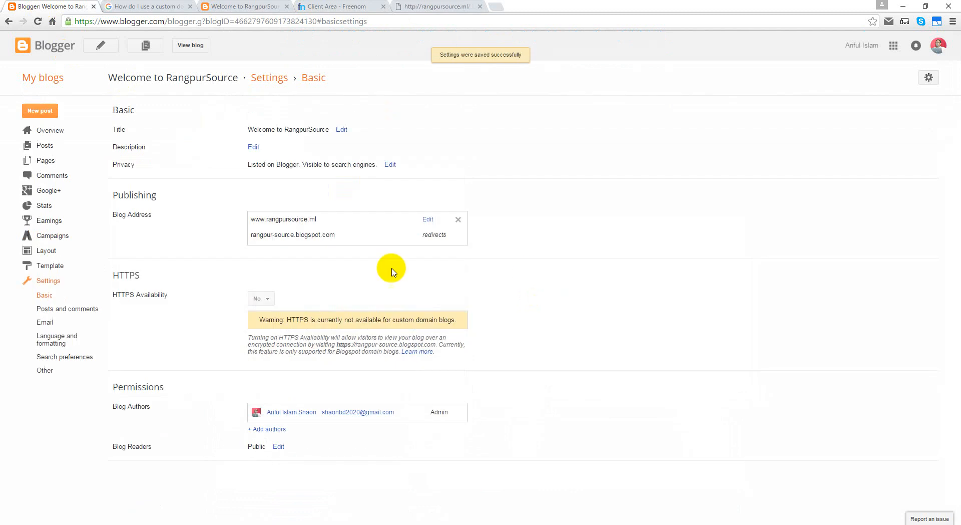
pyautogui.click(350, 6)
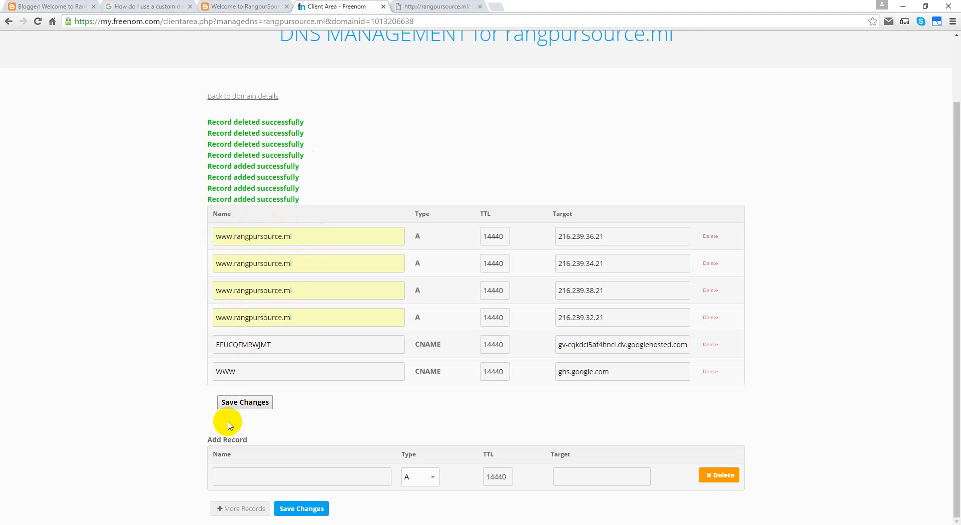
pyautogui.click(243, 403)
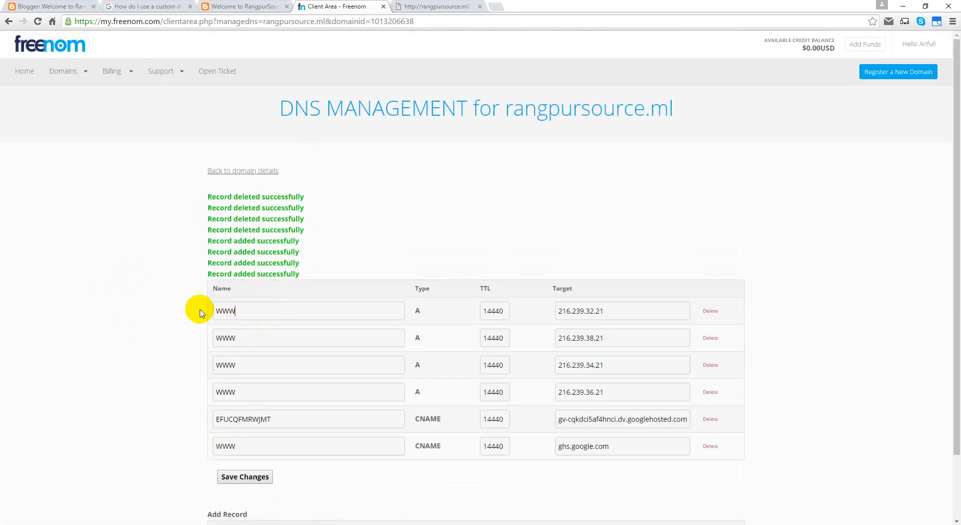
pyautogui.click(276, 172)
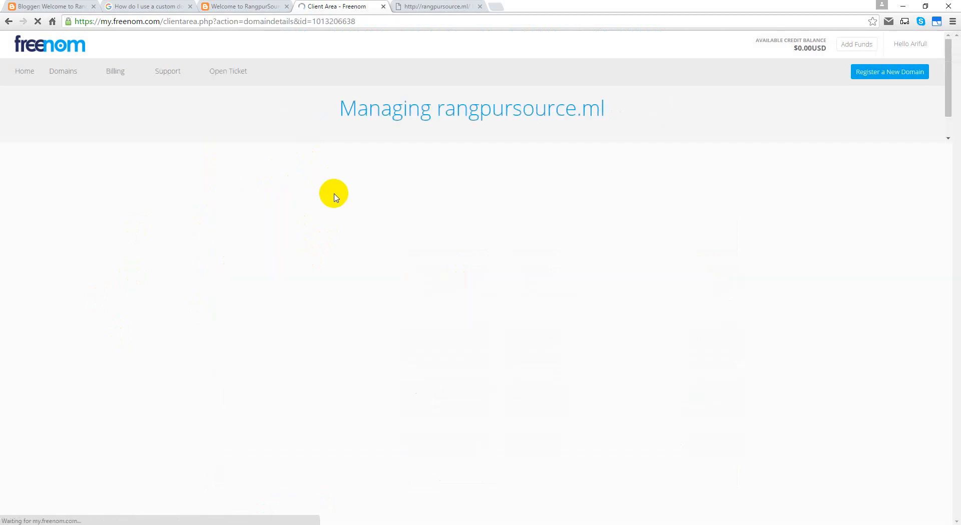
pyautogui.click(418, 158)
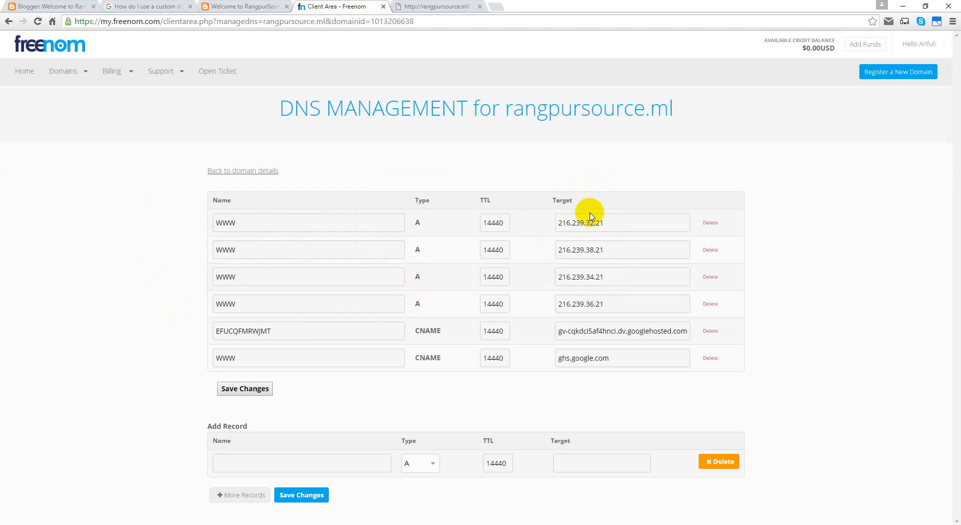
pyautogui.click(274, 216)
pyautogui.moveTo(273, 216); pyautogui.dragTo(170, 215)
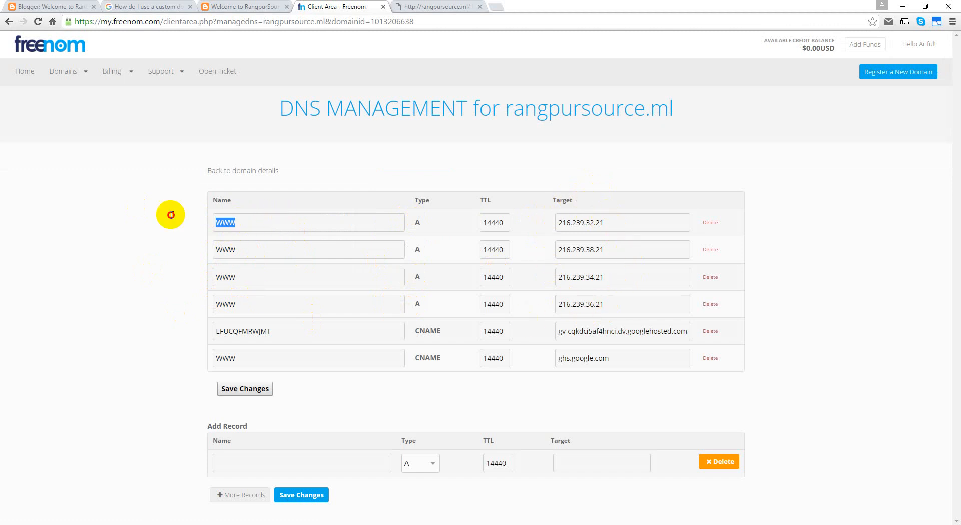
pyautogui.press('Down')
pyautogui.press('Down')
pyautogui.press('Return')
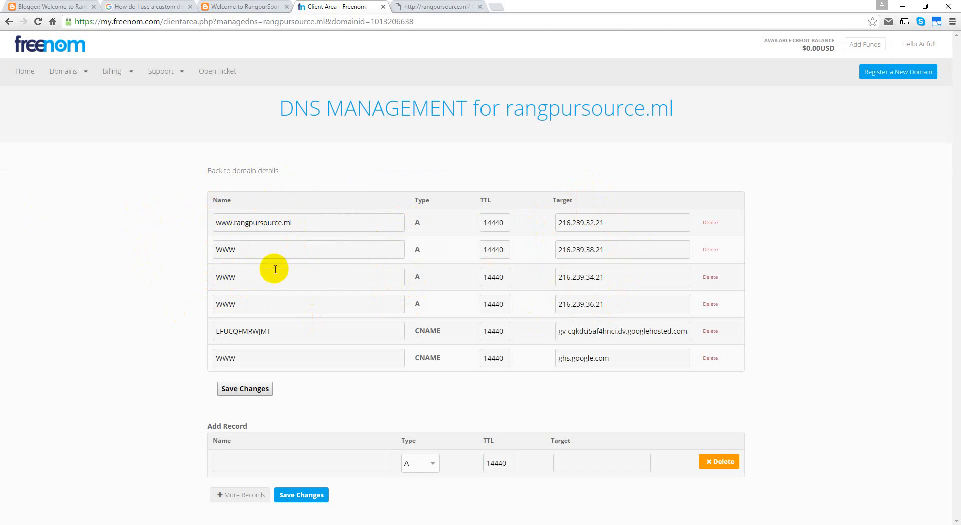
pyautogui.moveTo(264, 219); pyautogui.dragTo(174, 218)
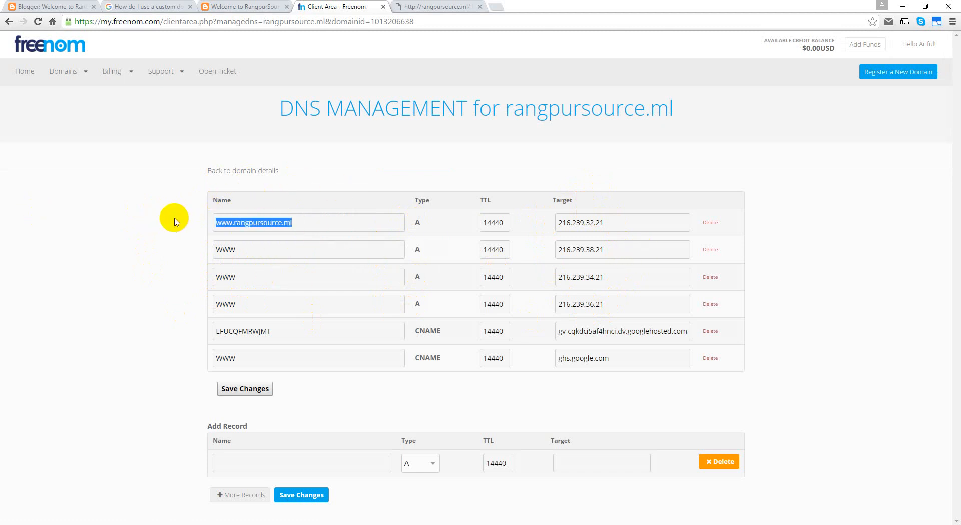
pyautogui.click(245, 391)
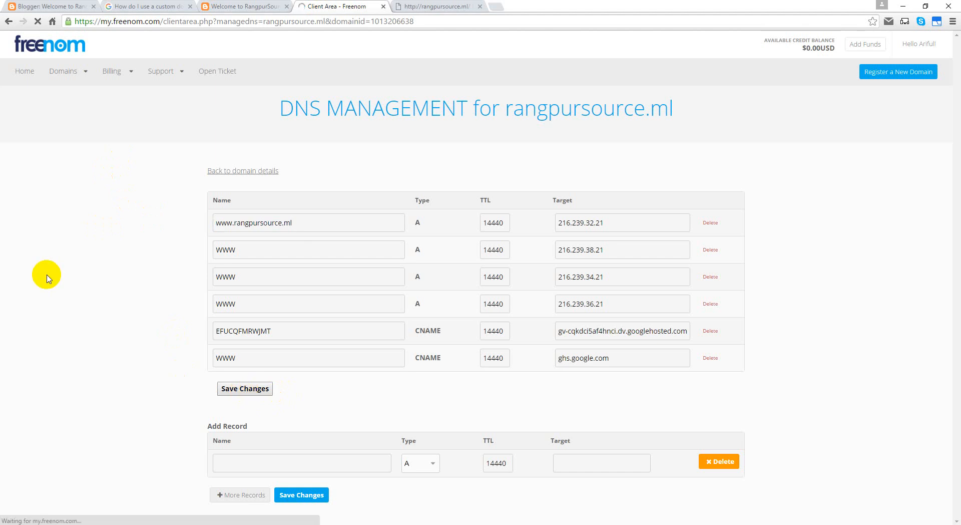
pyautogui.click(64, 6)
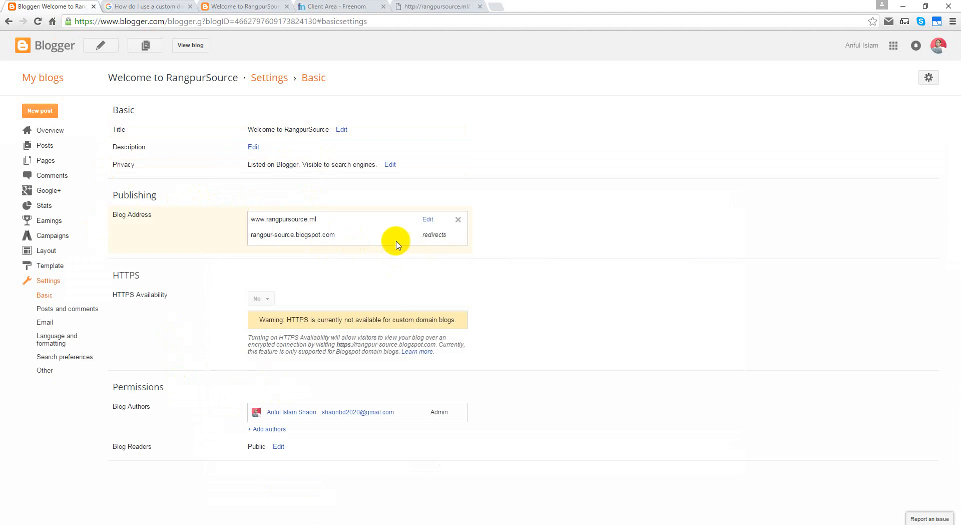
pyautogui.moveTo(455, 235); pyautogui.dragTo(402, 236)
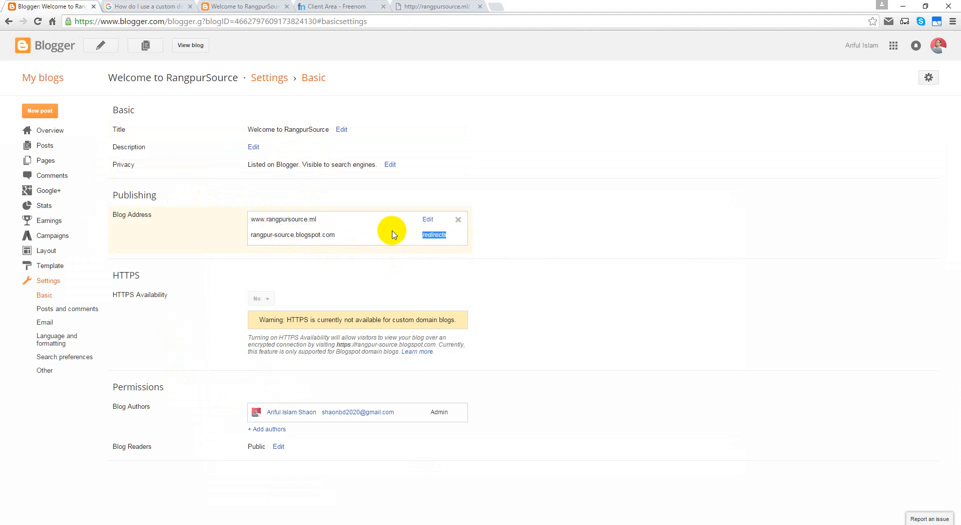
pyautogui.click(428, 219)
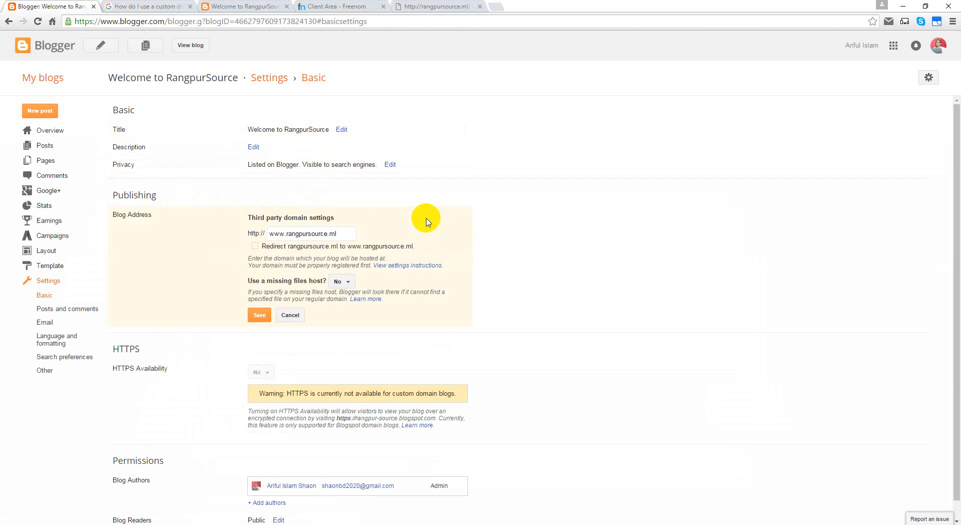
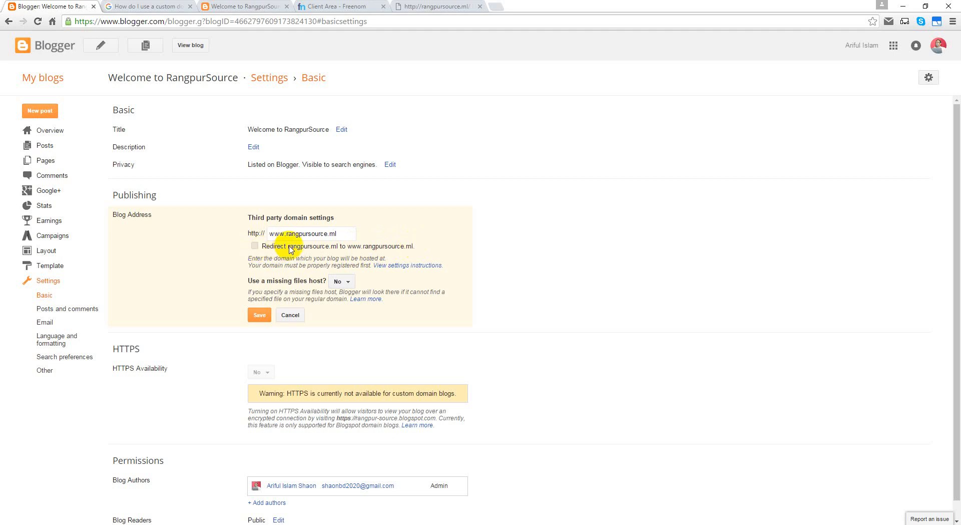
pyautogui.moveTo(343, 233); pyautogui.dragTo(269, 233)
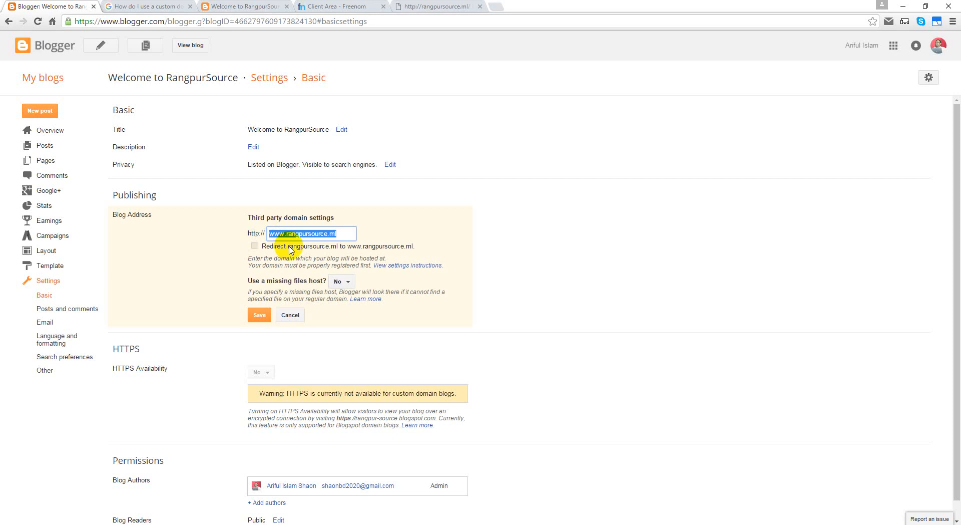
pyautogui.click(256, 246)
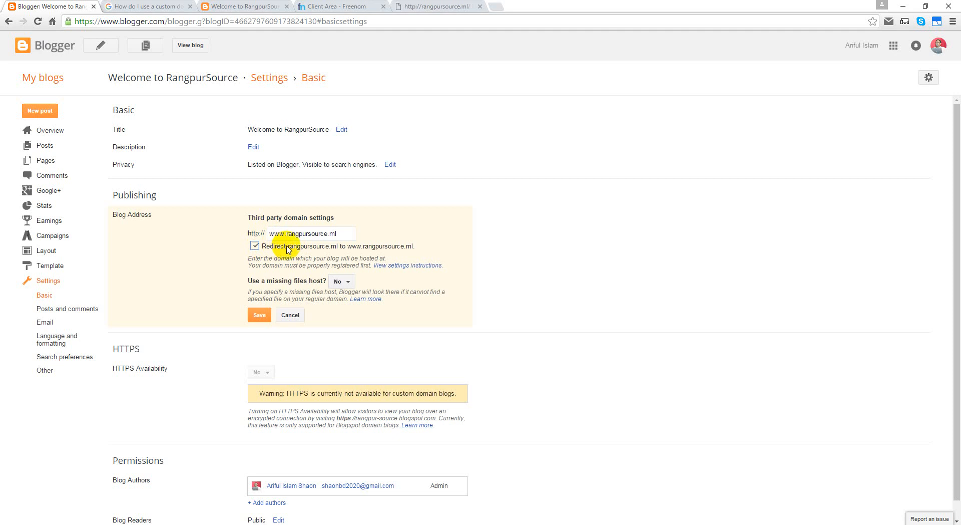
pyautogui.moveTo(288, 247); pyautogui.dragTo(340, 249)
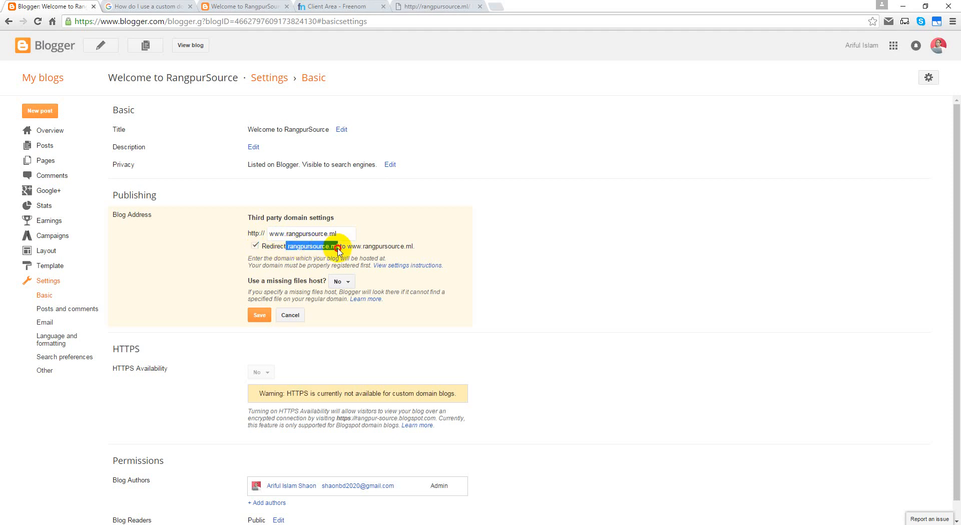
pyautogui.moveTo(348, 248); pyautogui.dragTo(419, 250)
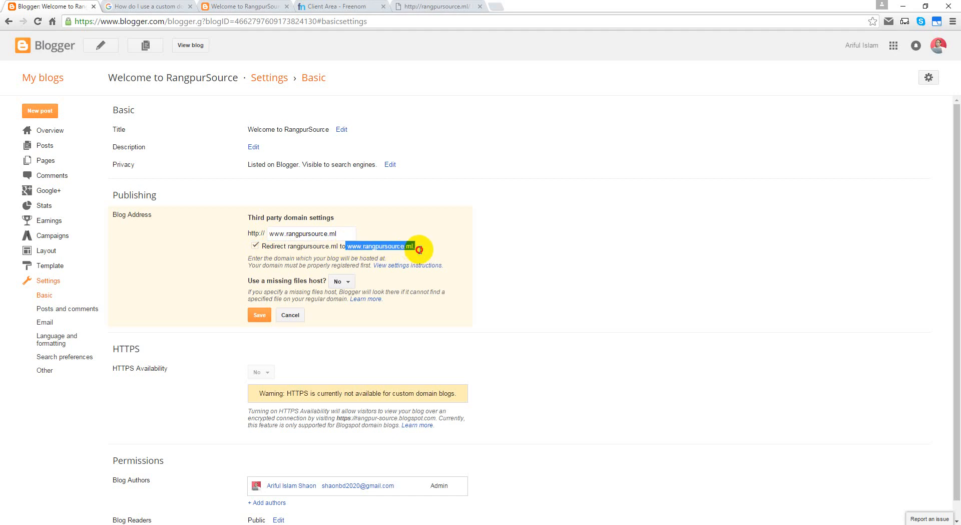
pyautogui.click(286, 242)
pyautogui.click(255, 246)
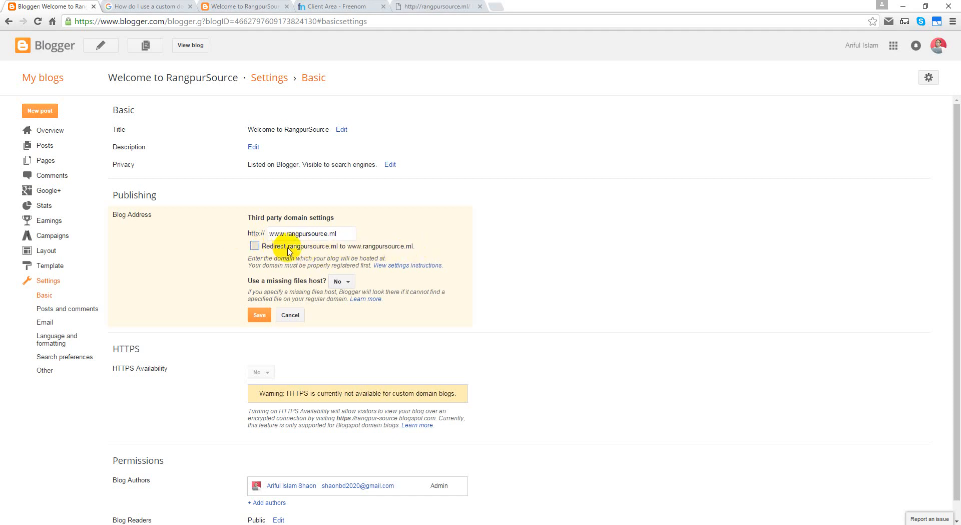
pyautogui.moveTo(289, 248); pyautogui.dragTo(335, 250)
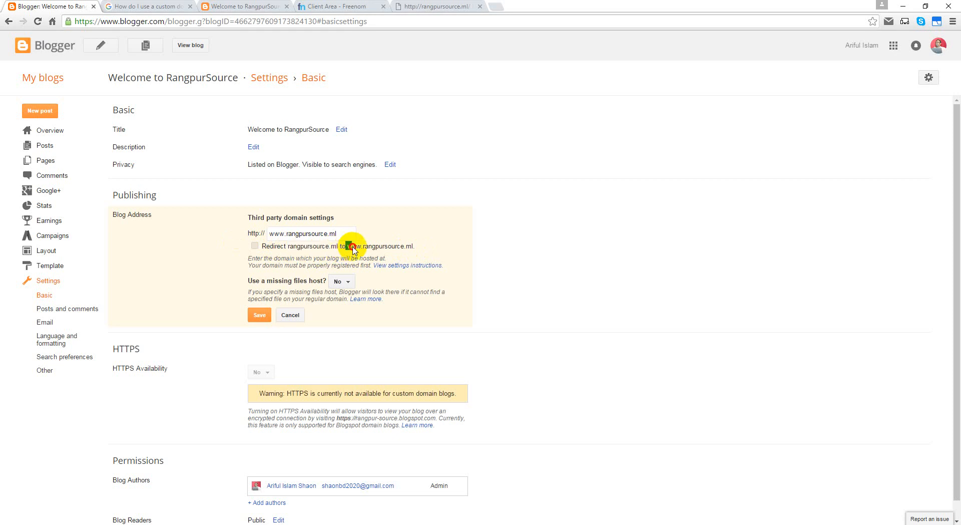
pyautogui.click(350, 248)
pyautogui.moveTo(350, 248); pyautogui.dragTo(419, 245)
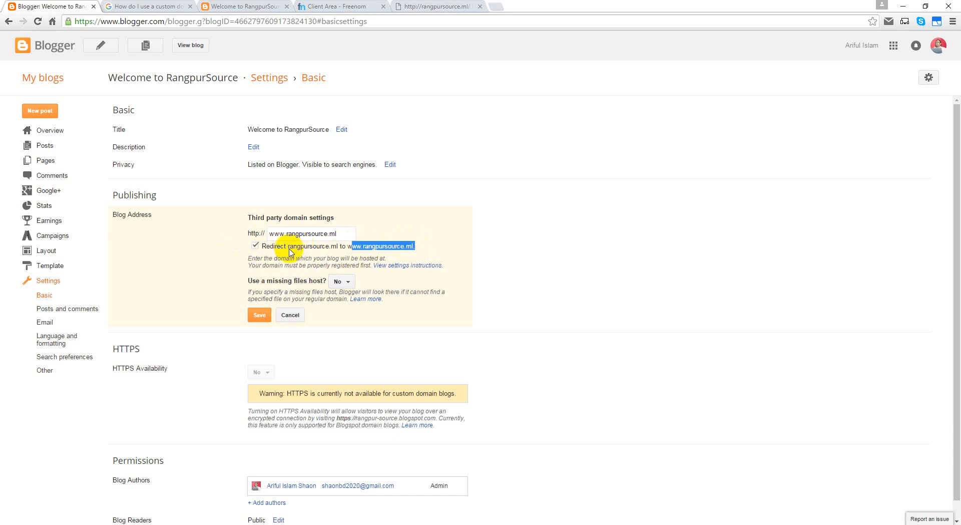
pyautogui.moveTo(289, 249); pyautogui.dragTo(338, 249)
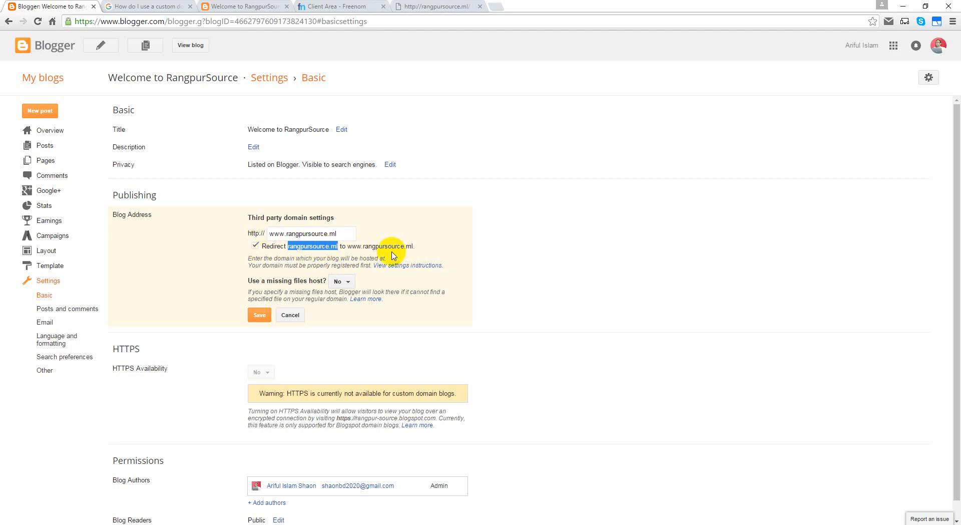
pyautogui.click(549, 255)
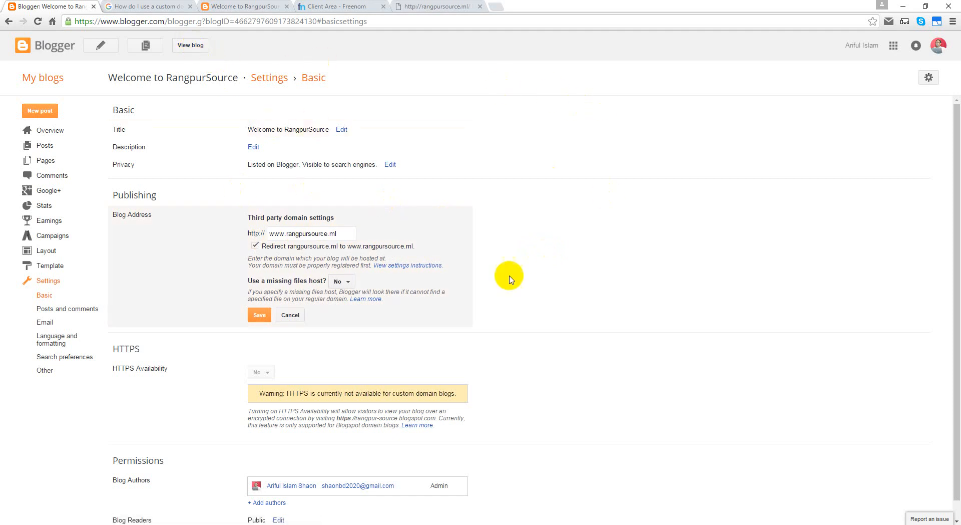
pyautogui.click(288, 315)
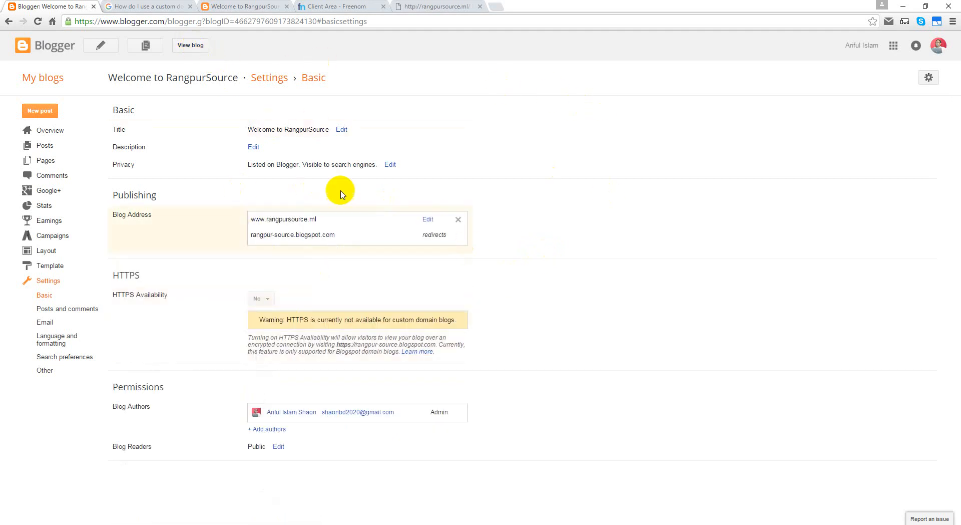
pyautogui.click(38, 21)
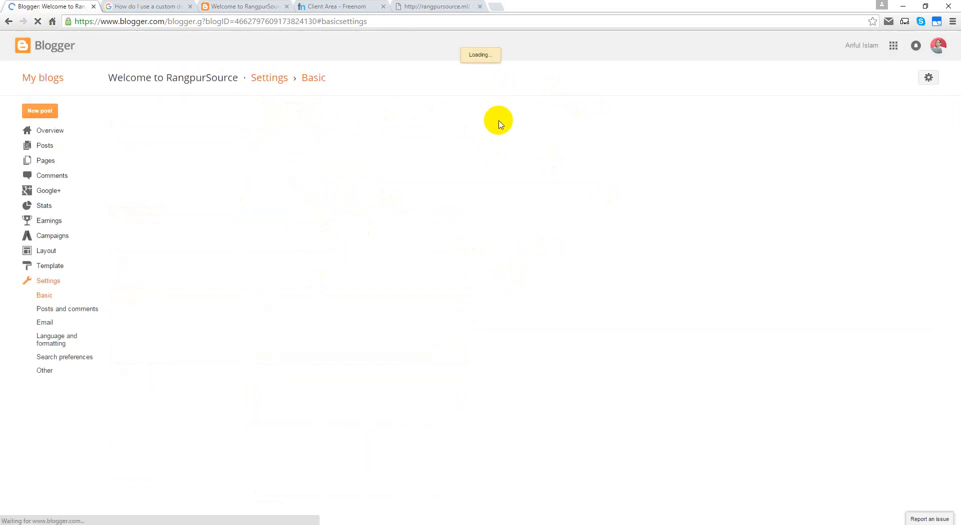
pyautogui.click(429, 222)
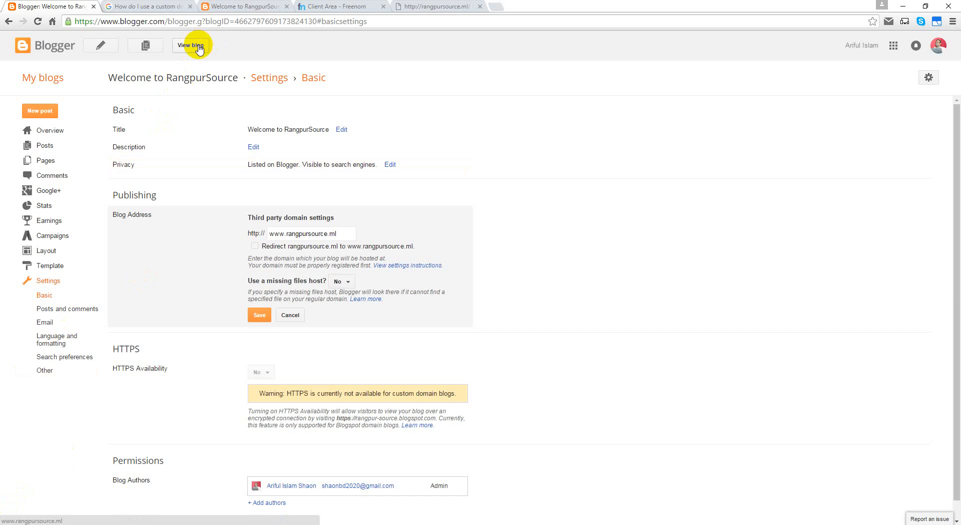
pyautogui.click(197, 47)
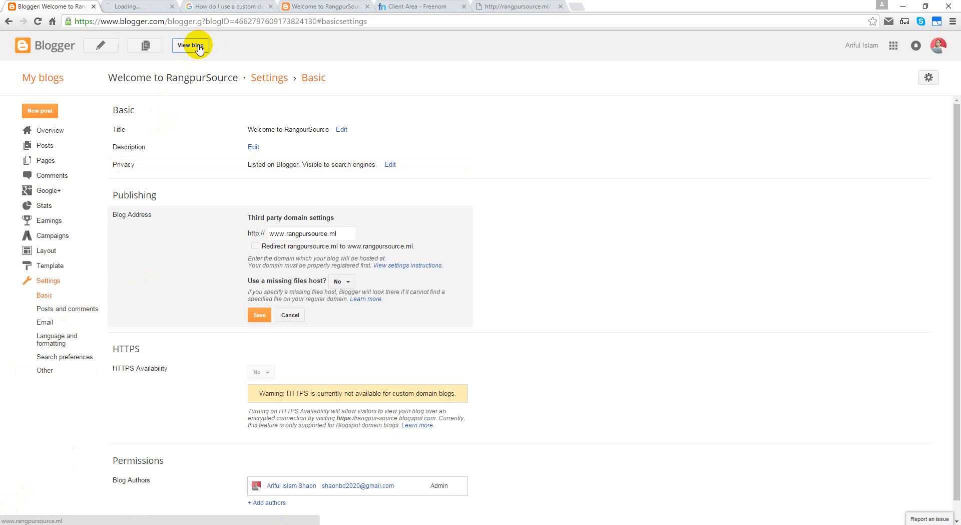
pyautogui.click(152, 6)
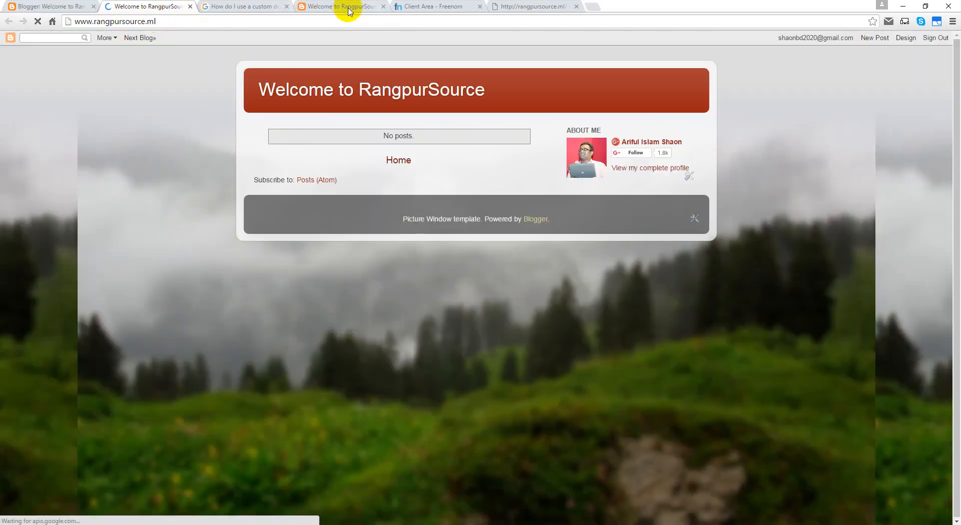
pyautogui.moveTo(344, 7); pyautogui.dragTo(250, 7)
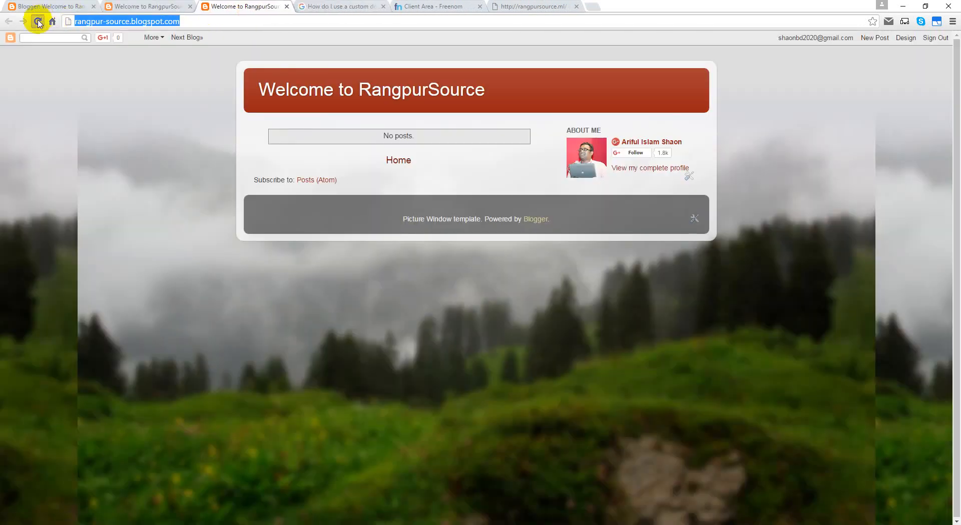
pyautogui.click(38, 21)
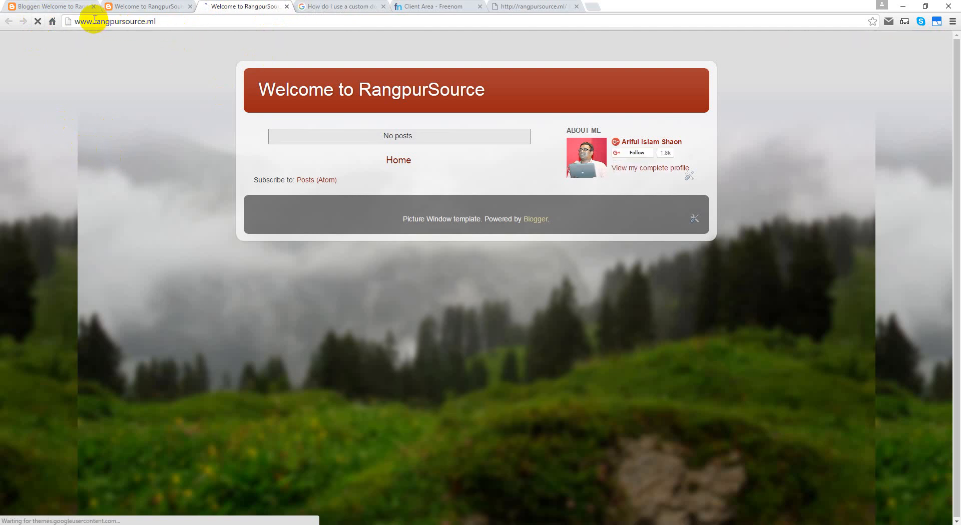
pyautogui.moveTo(95, 21); pyautogui.dragTo(51, 44)
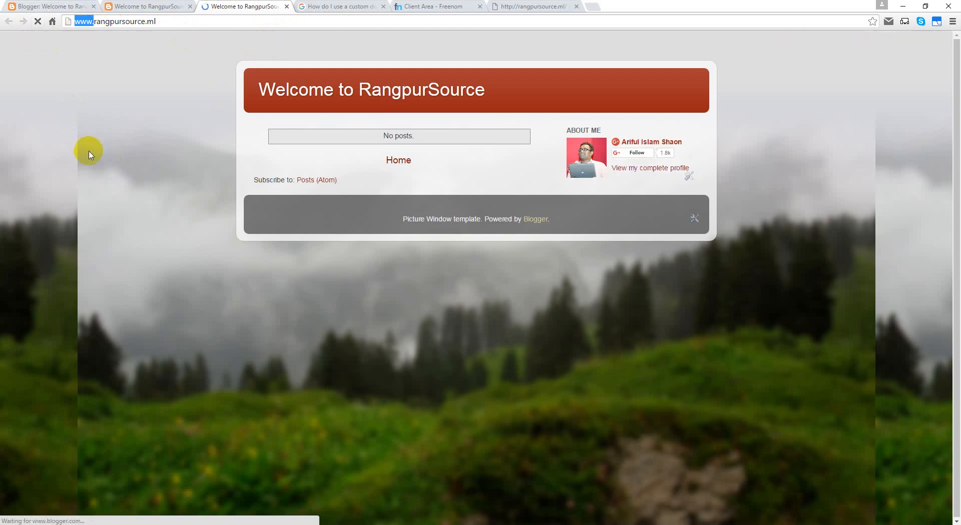
pyautogui.press('BackSpace')
pyautogui.press('Return')
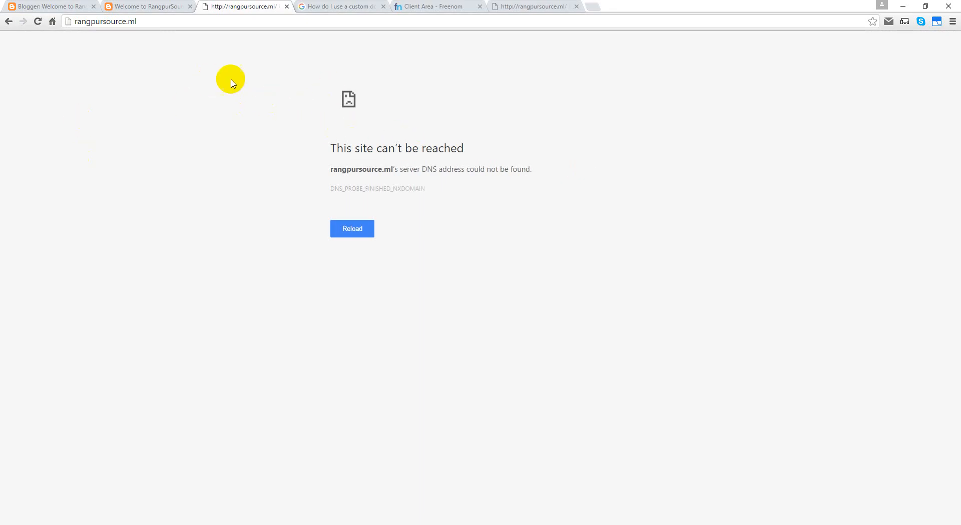
pyautogui.click(44, 6)
pyautogui.click(255, 246)
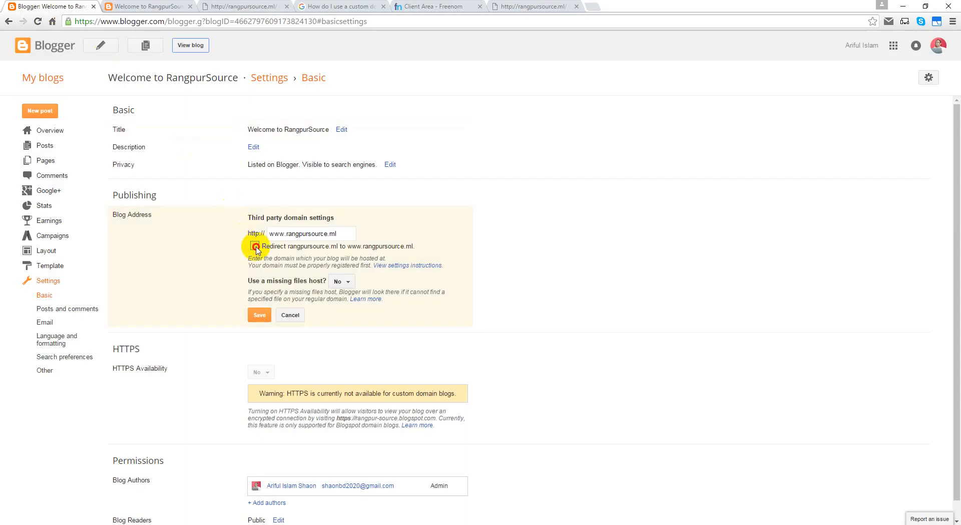
# Step: Save the redirect setting and close the failing rangpursource.ml and blog tabs
pyautogui.click(254, 317)
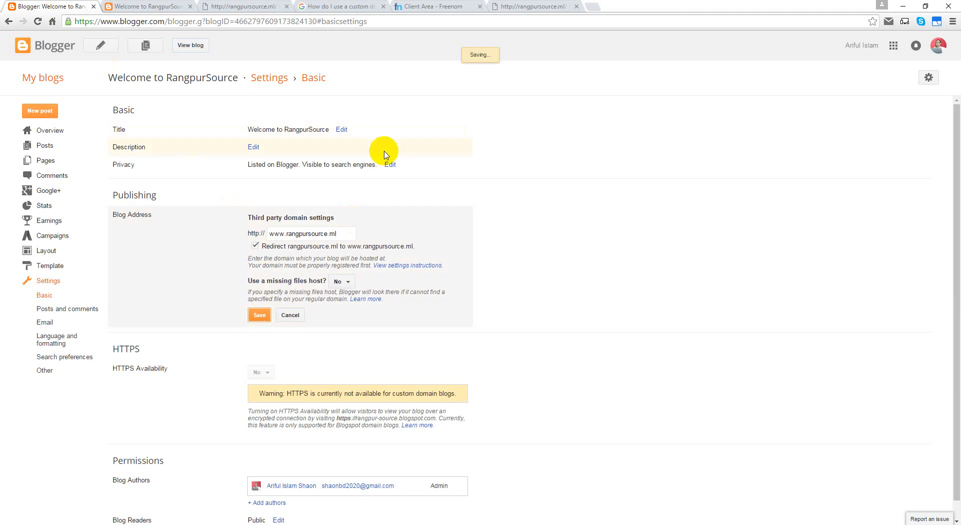
pyautogui.click(215, 6)
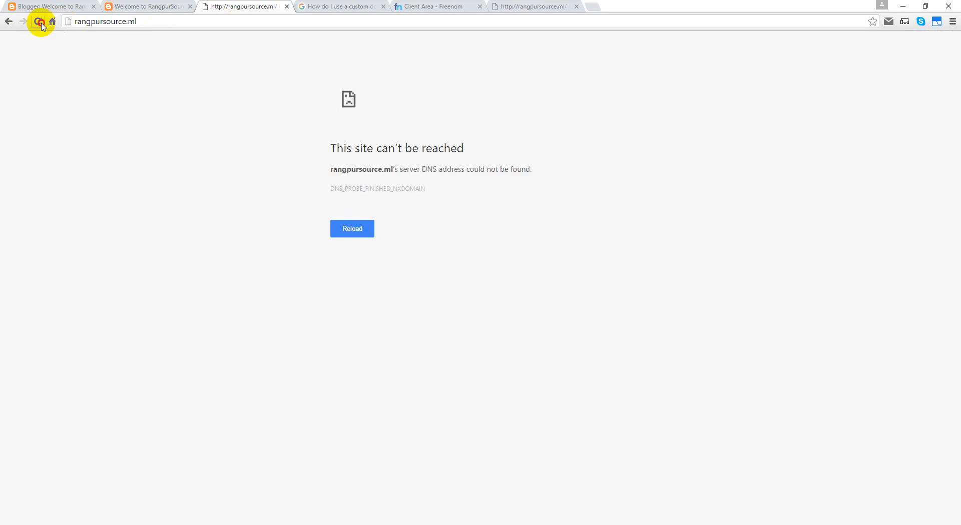
pyautogui.click(38, 21)
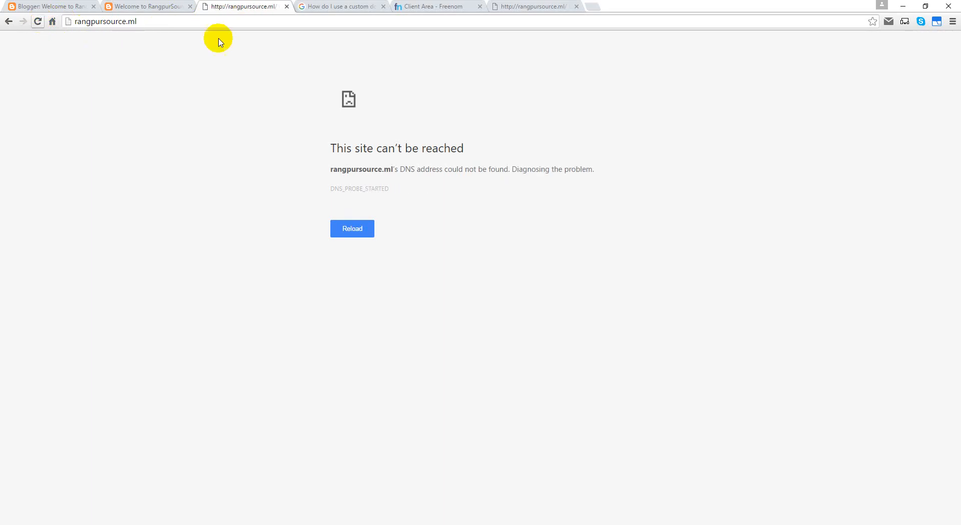
pyautogui.middleClick(260, 7)
pyautogui.click(135, 7)
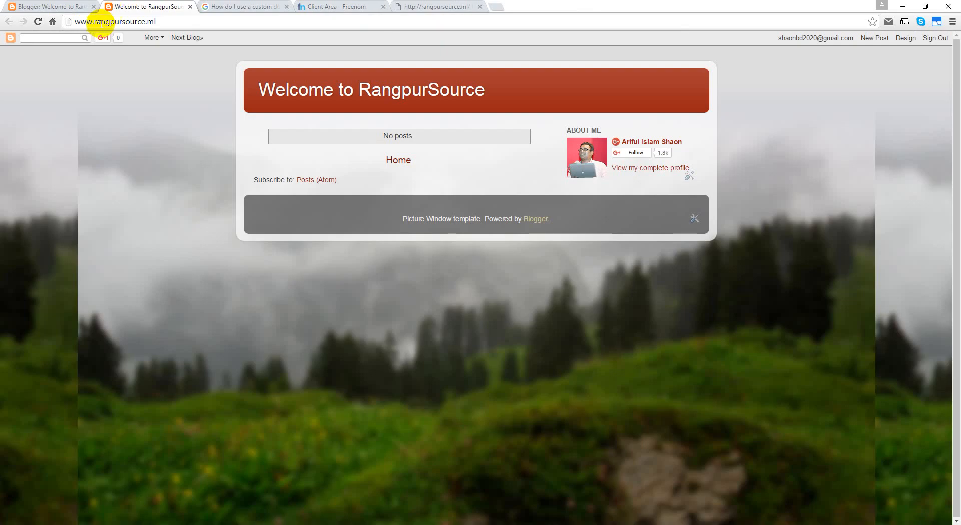
pyautogui.click(44, 10)
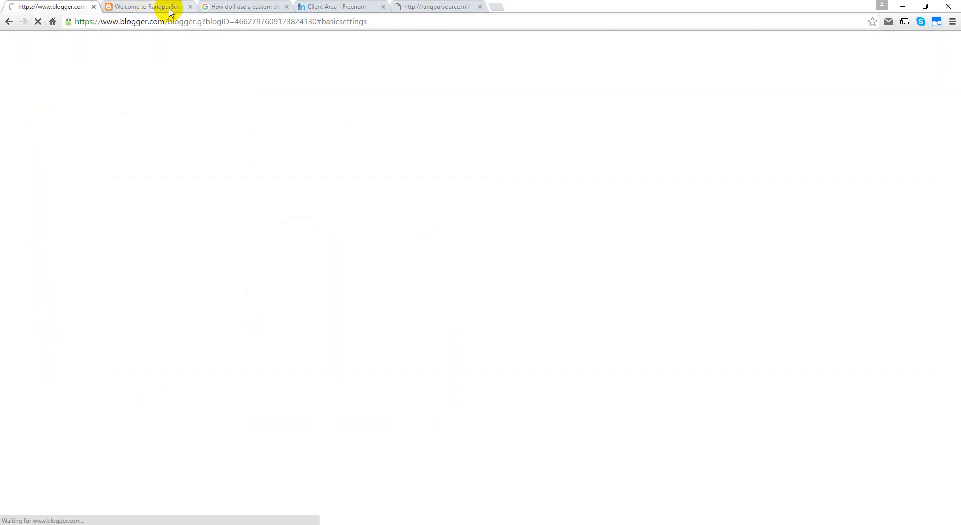
pyautogui.click(190, 7)
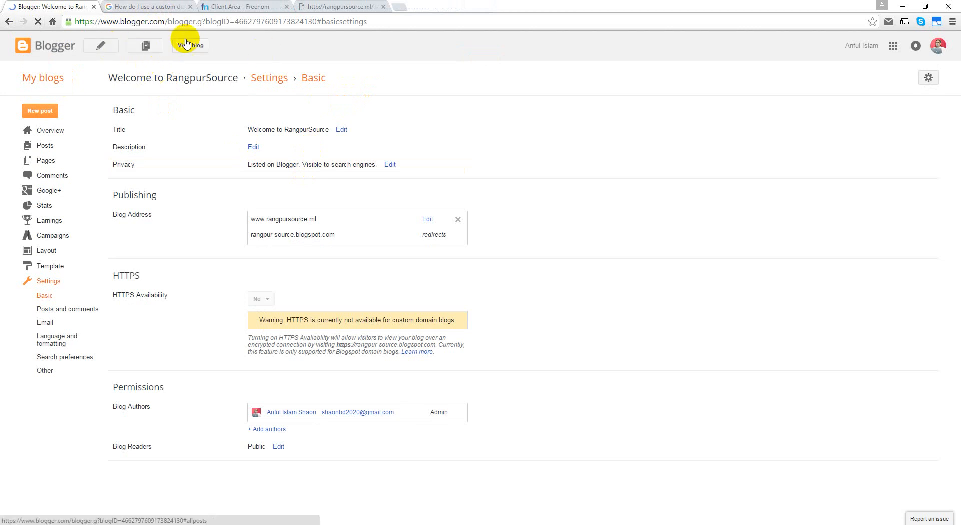
# Step: View the blog, test rangpursource.ml without www, and reopen the Blog Address settings
pyautogui.click(189, 48)
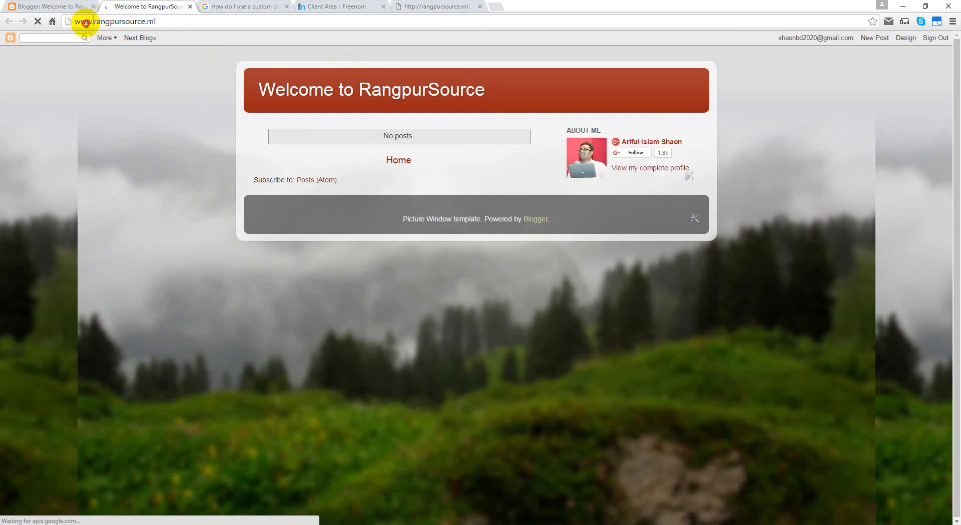
pyautogui.moveTo(86, 23); pyautogui.dragTo(75, 21)
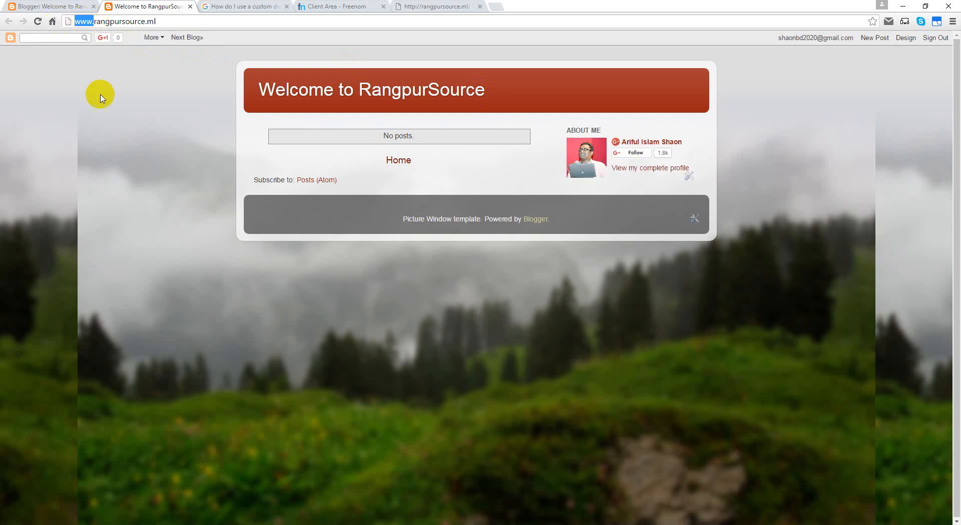
pyautogui.press('BackSpace')
pyautogui.press('Return')
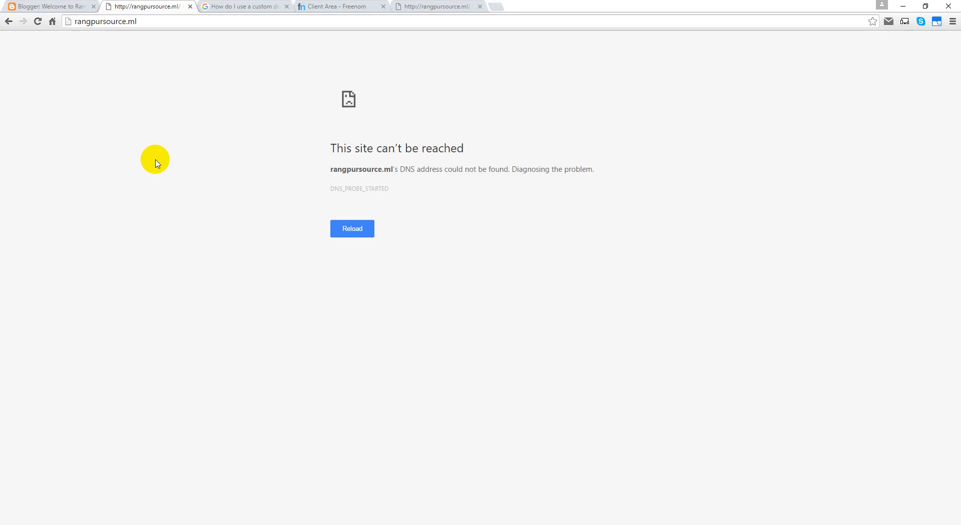
pyautogui.click(70, 7)
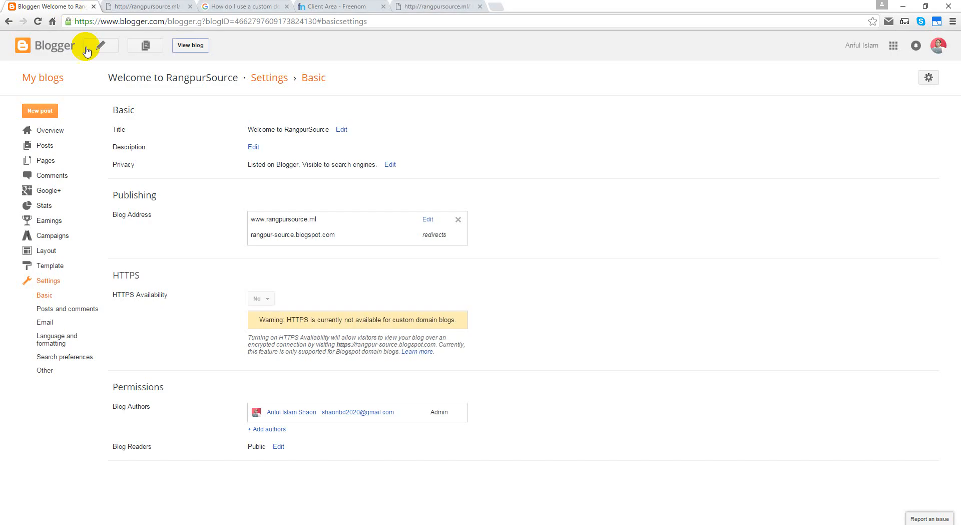
pyautogui.click(426, 220)
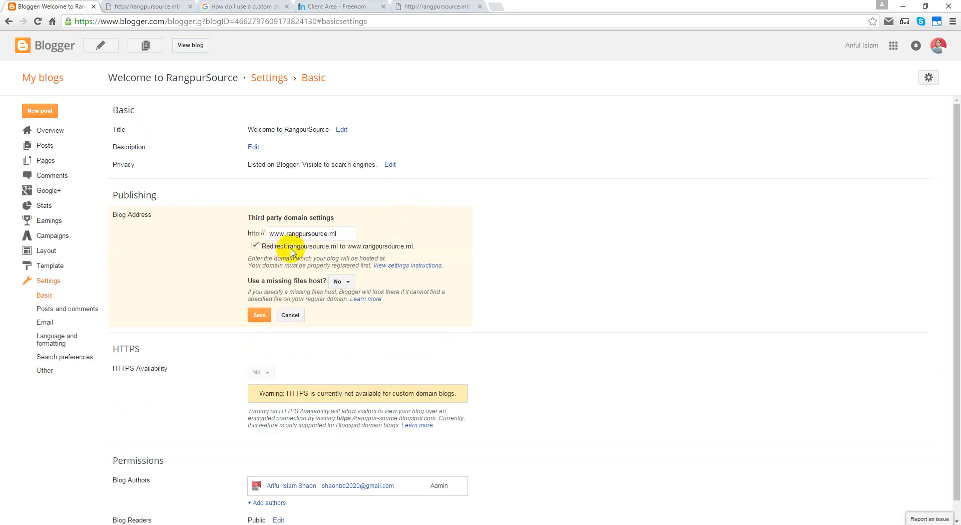
# Step: Retry the bare-domain error page, then close it and the custom domain help page
pyautogui.click(137, 9)
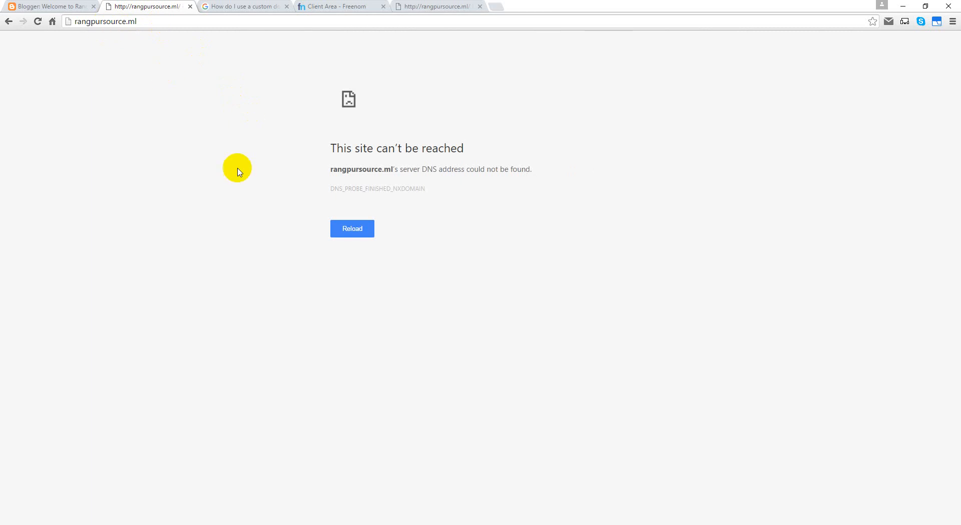
pyautogui.click(361, 231)
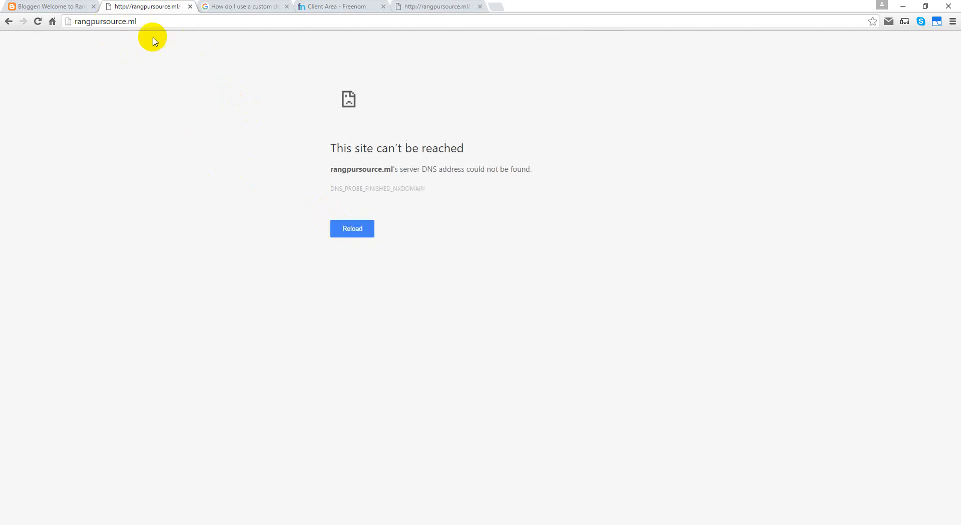
pyautogui.click(62, 6)
pyautogui.click(156, 7)
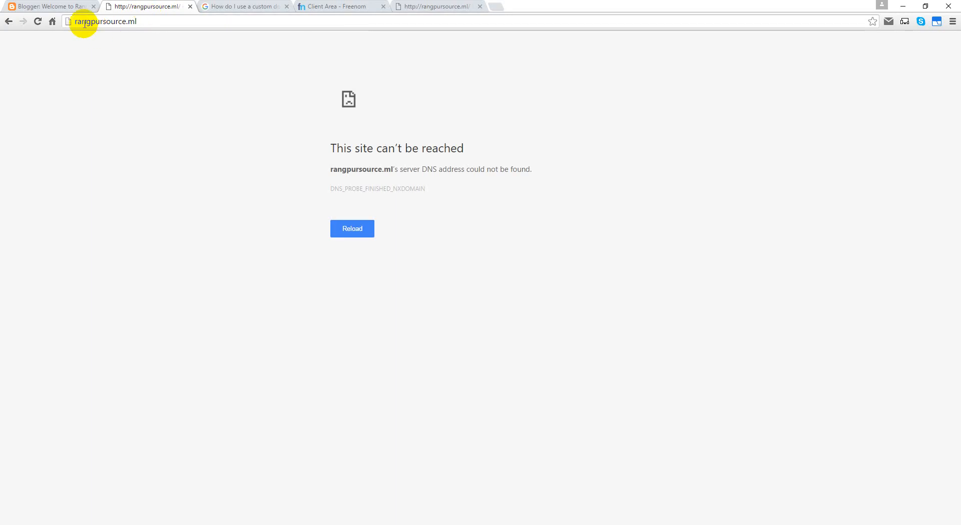
pyautogui.click(75, 20)
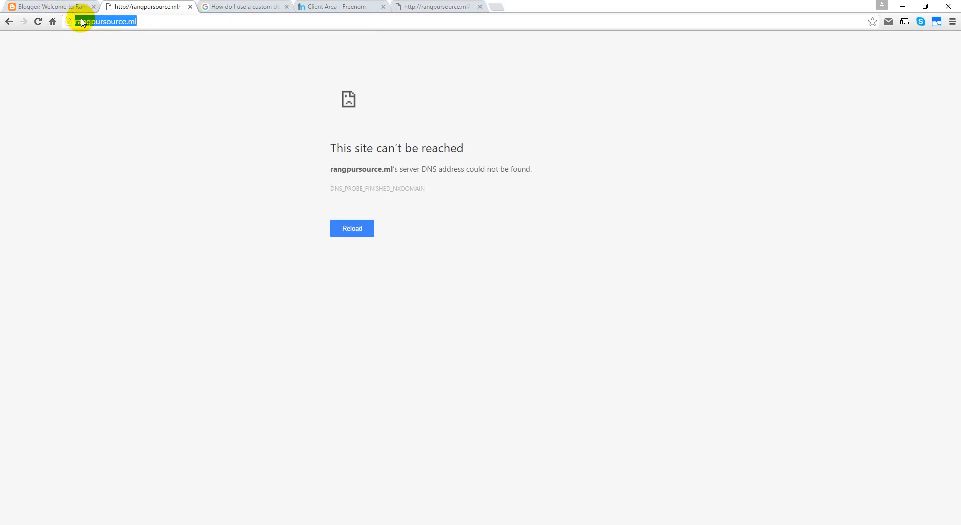
pyautogui.click(191, 6)
pyautogui.click(162, 7)
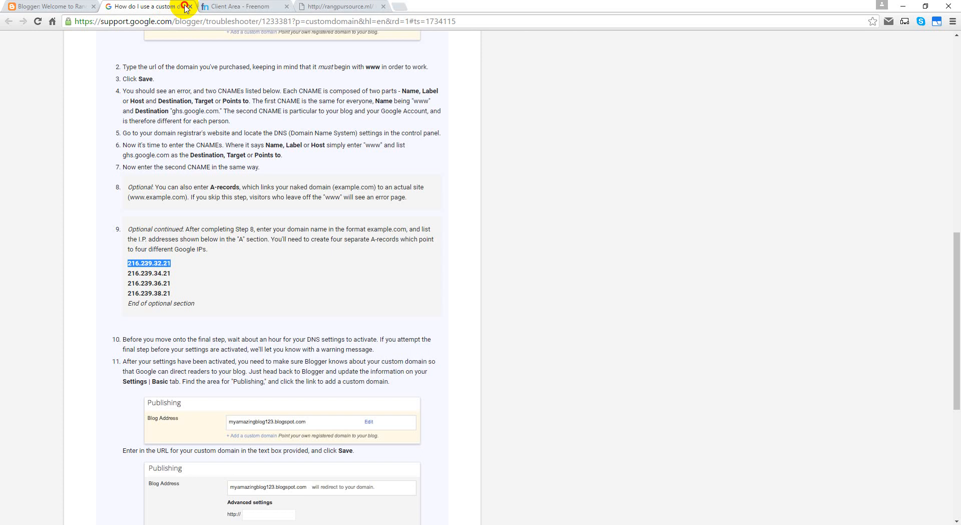
pyautogui.click(189, 6)
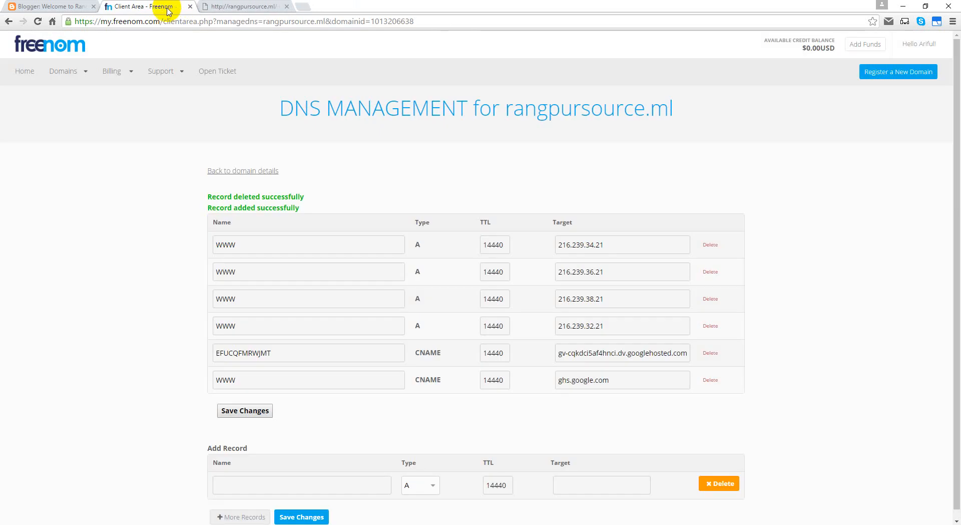
pyautogui.click(57, 6)
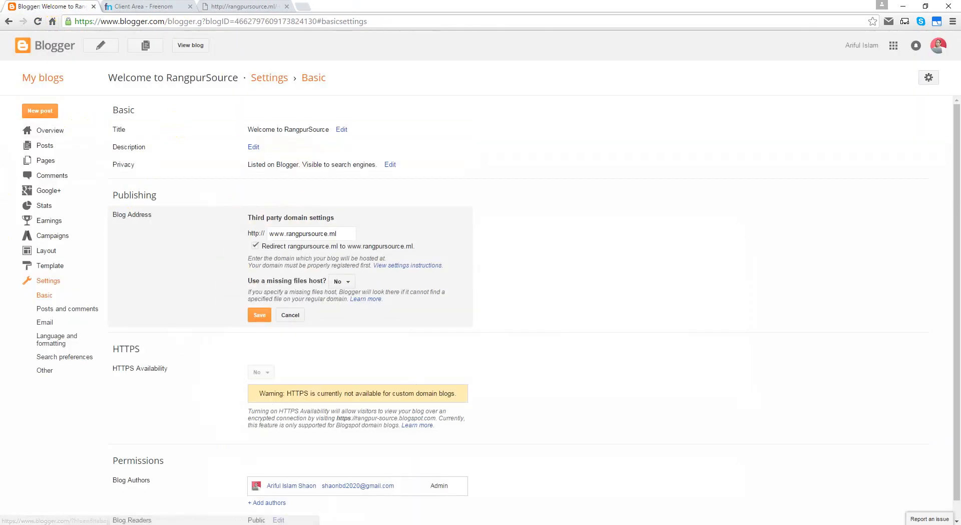
pyautogui.click(134, 7)
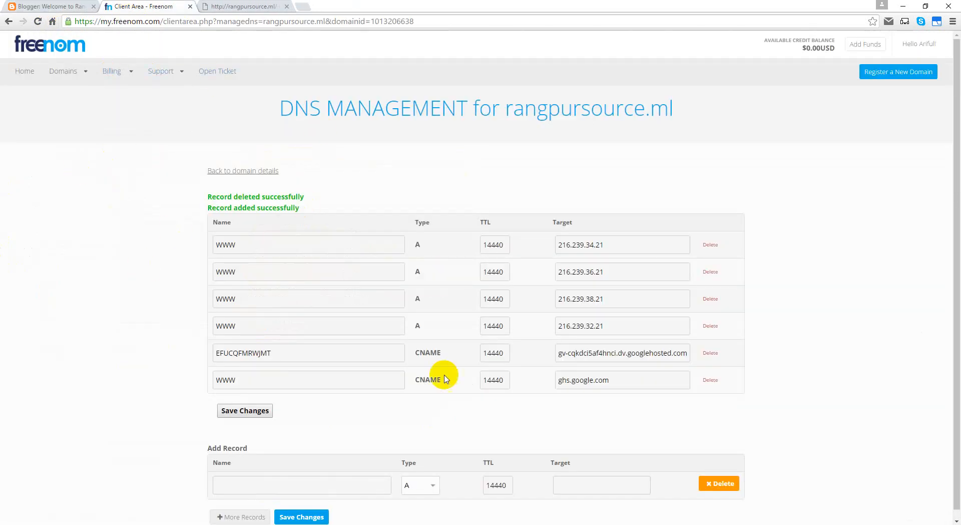
# Step: Save Blogger's custom domain settings, compare with Freenom's rangpursource.ml DNS records, and close the leftover tab
pyautogui.scroll(-1, 815, 260)
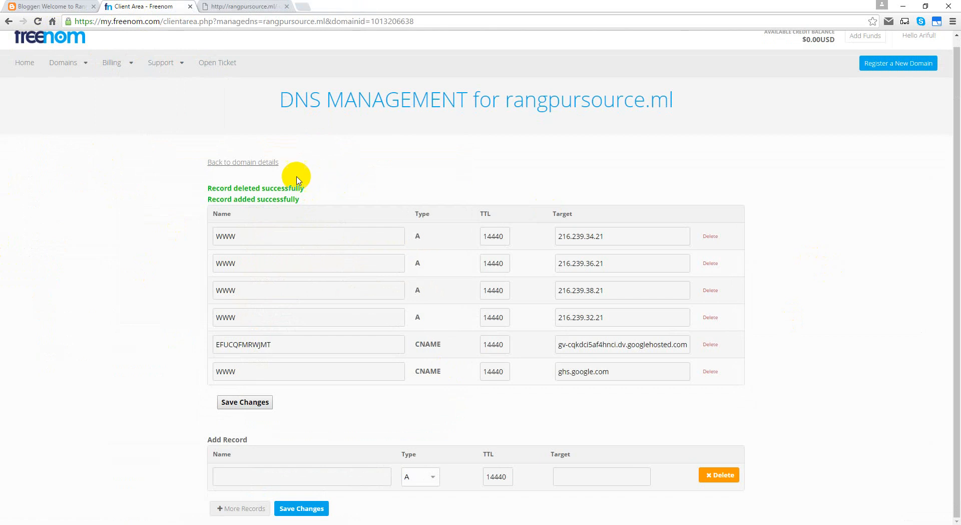
pyautogui.click(26, 6)
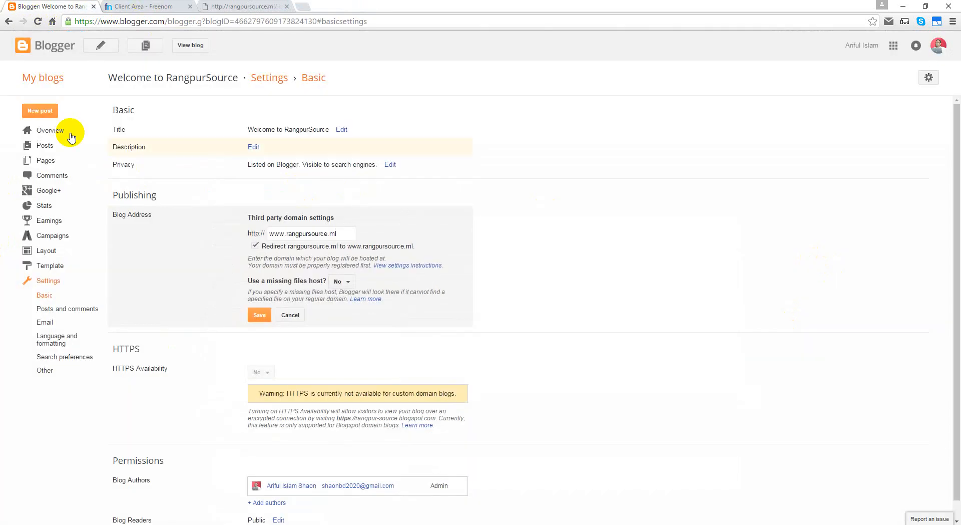
pyautogui.click(269, 325)
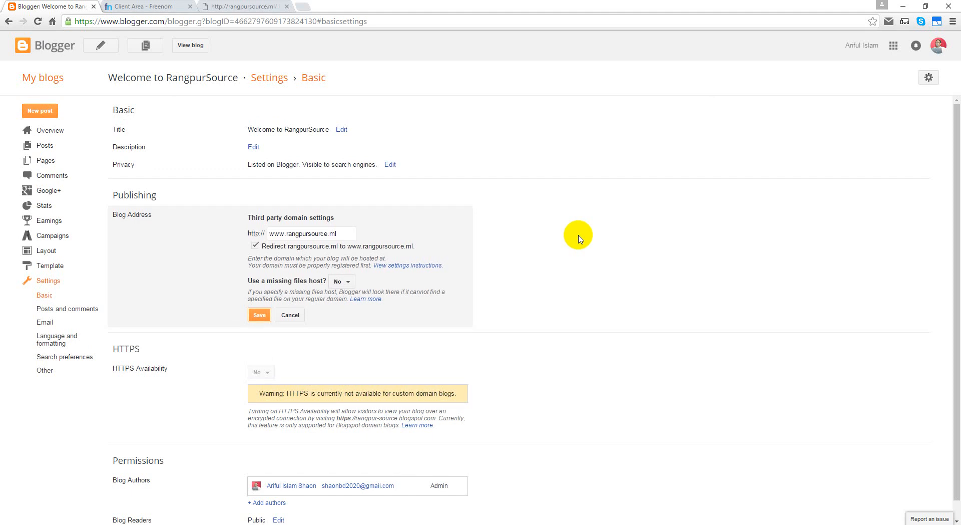
pyautogui.click(186, 7)
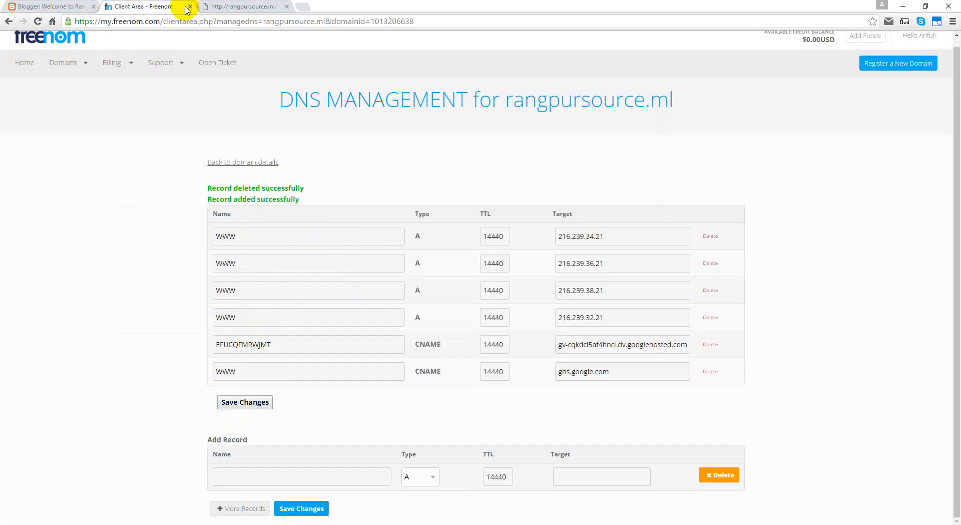
pyautogui.click(285, 7)
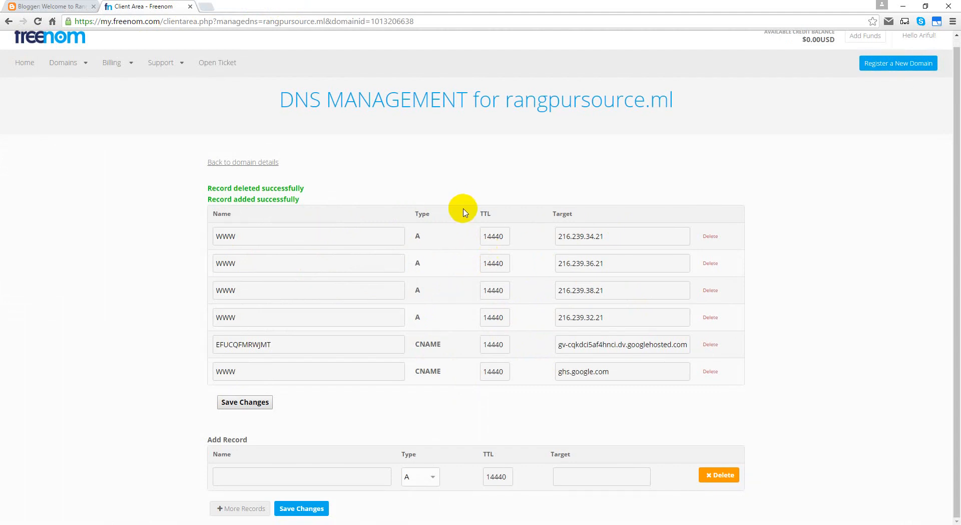
pyautogui.scroll(1, 356, 210)
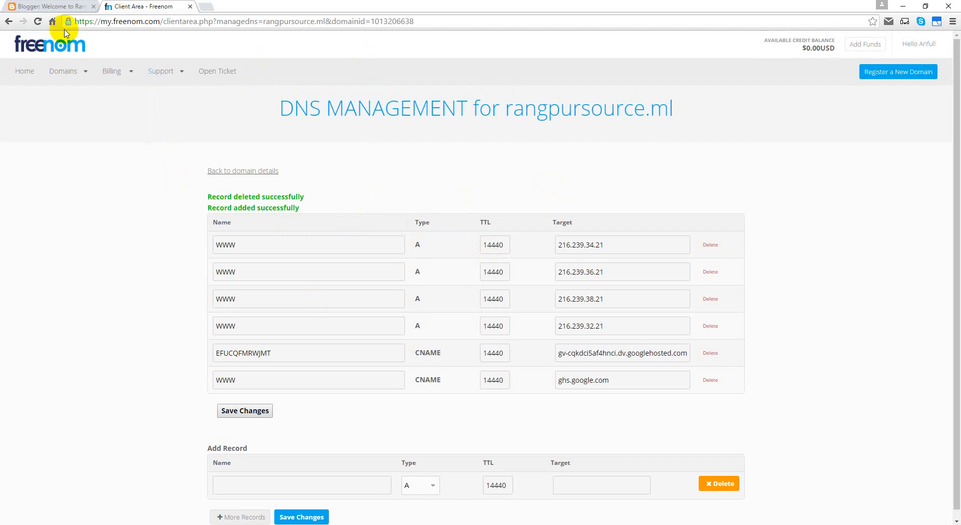
pyautogui.click(52, 7)
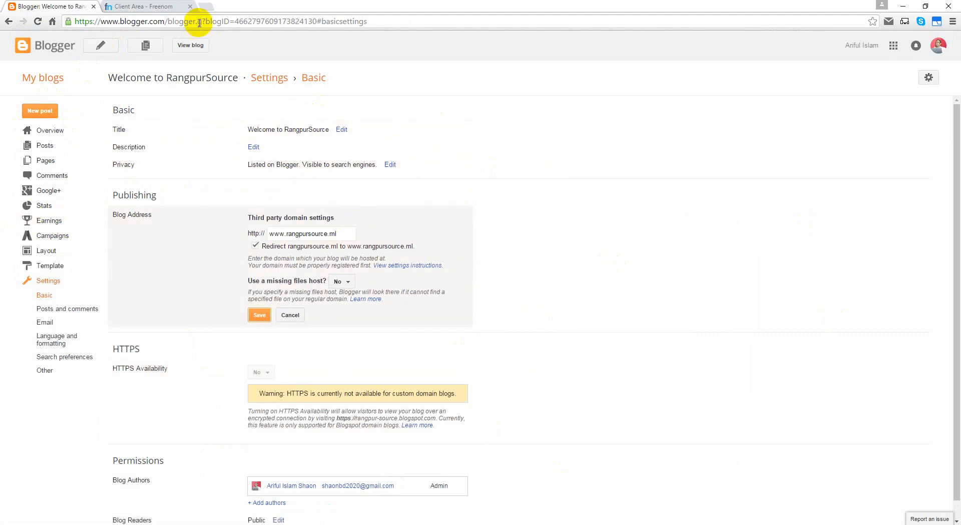
pyautogui.click(161, 7)
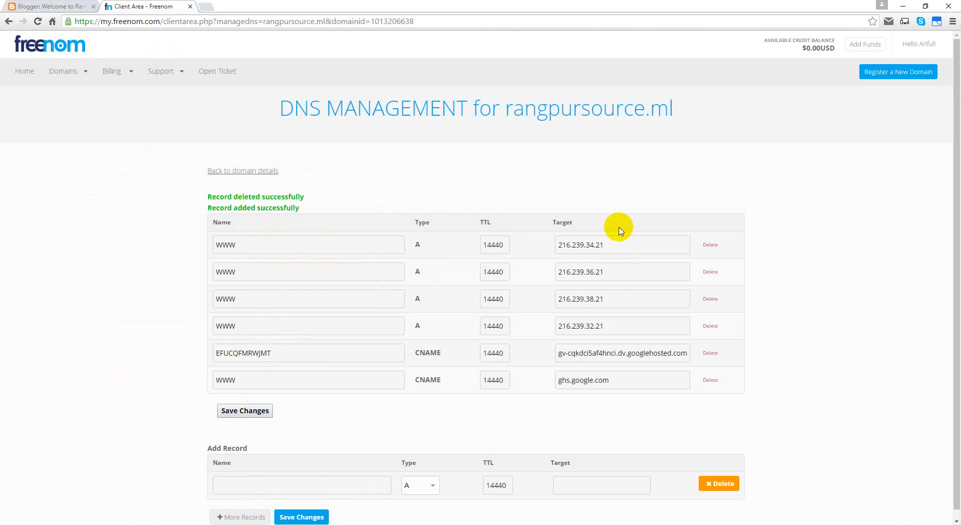
pyautogui.click(31, 7)
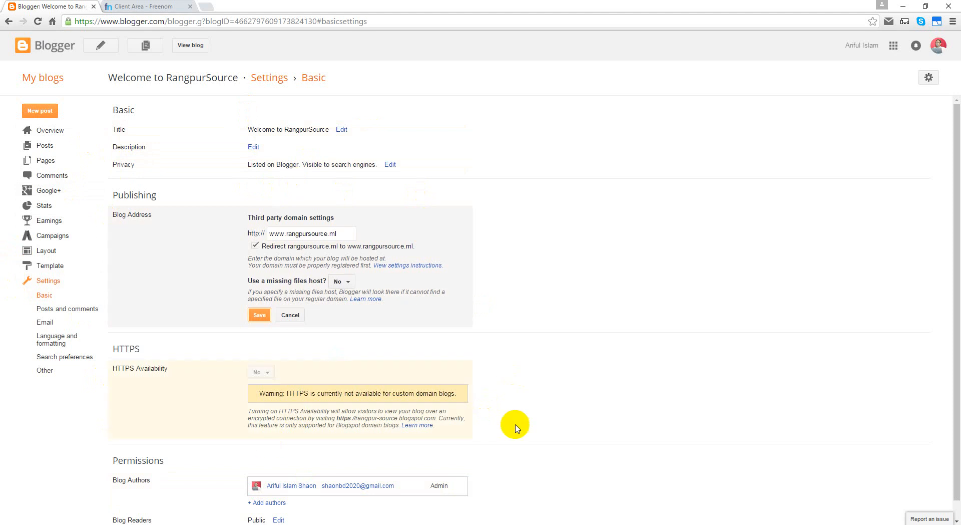
pyautogui.click(162, 6)
# Step: Go to Freenom's client area home page and open a new browser tab
pyautogui.click(47, 42)
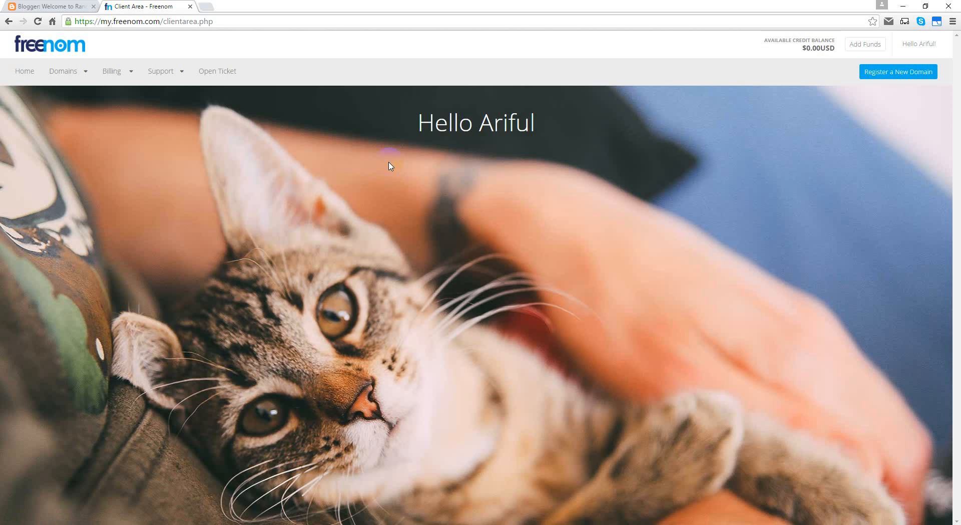
pyautogui.click(211, 7)
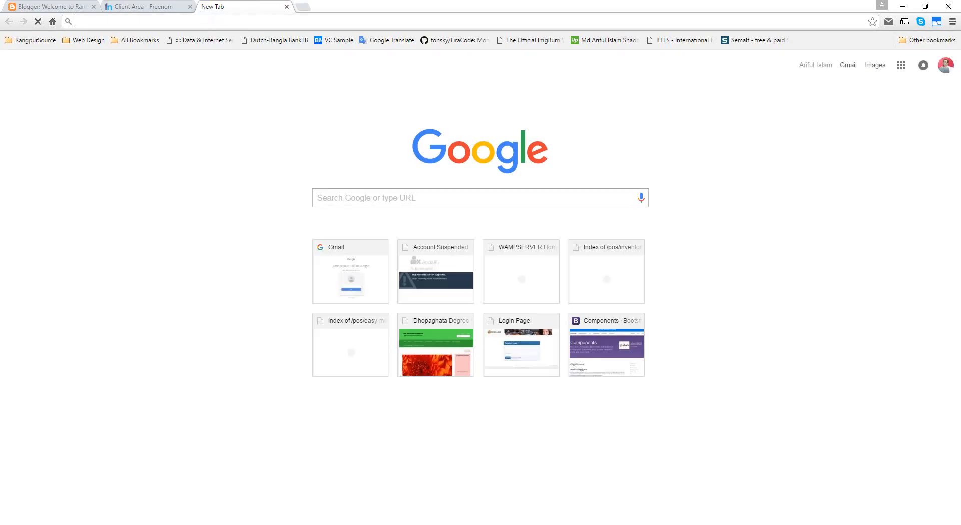
# Step: Open domain.rangpursource.com from the omnibox suggestions
pyautogui.write('dm')
pyautogui.press('BackSpace')
pyautogui.press('BackSpace')
pyautogui.write('d')
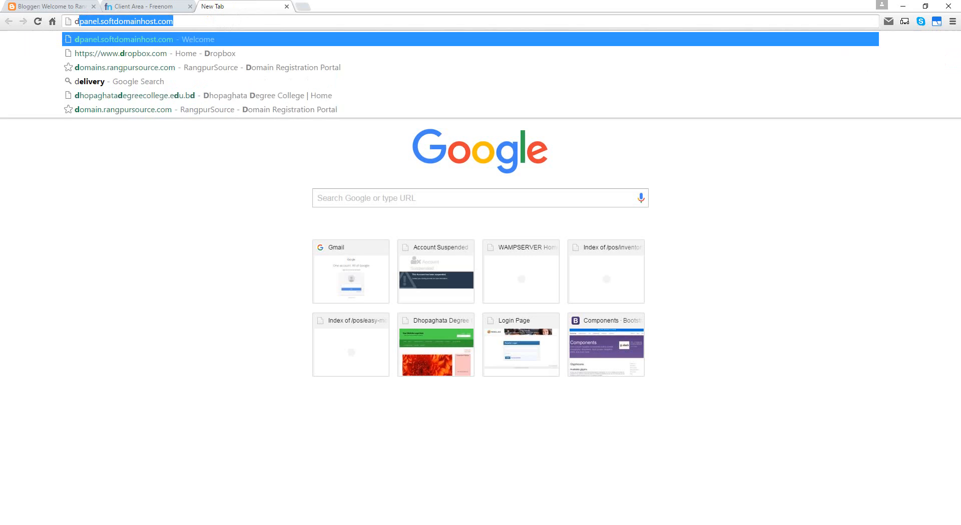
pyautogui.press('BackSpace')
pyautogui.press('BackSpace')
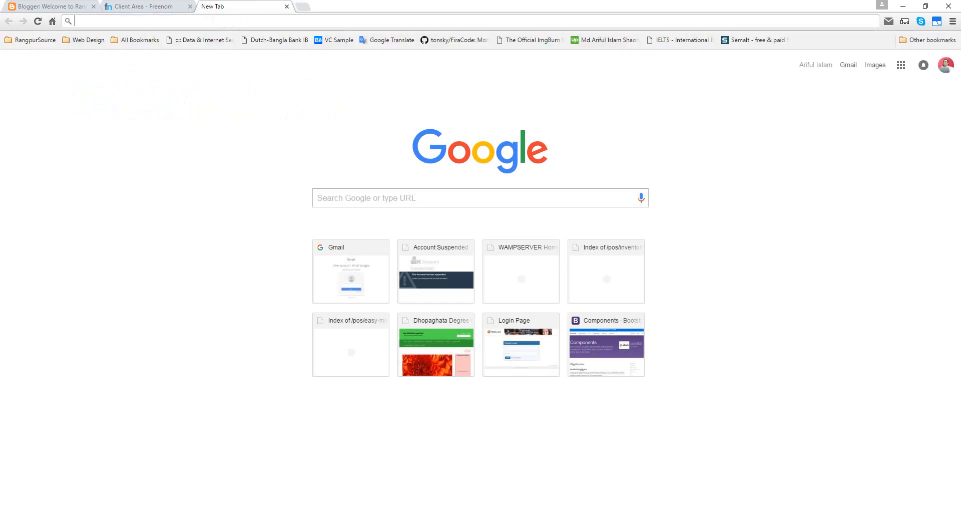
pyautogui.write('domains.rangpursource.com')
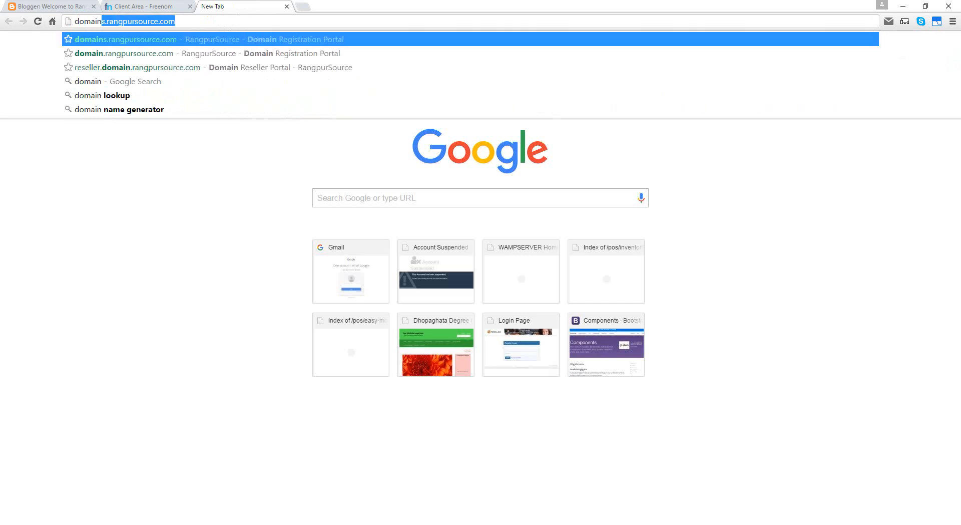
pyautogui.press('Down')
pyautogui.press('Return')
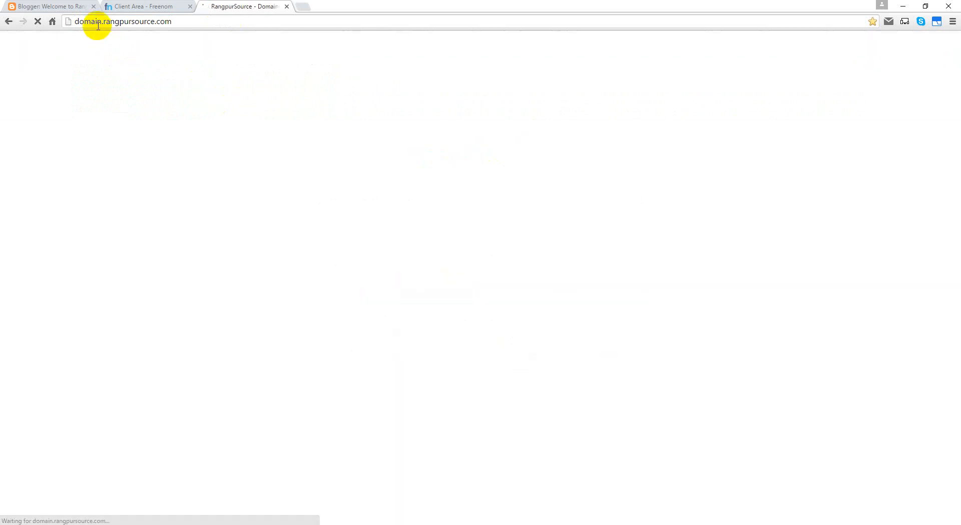
# Step: Load rangpursource.com/web-hosting-plans/ in a second tab
pyautogui.click(303, 7)
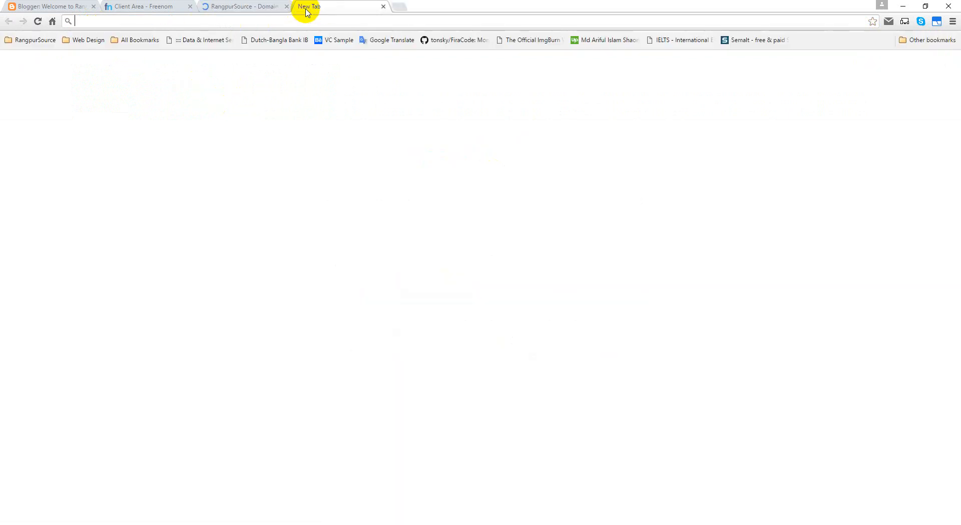
pyautogui.write('rangpur')
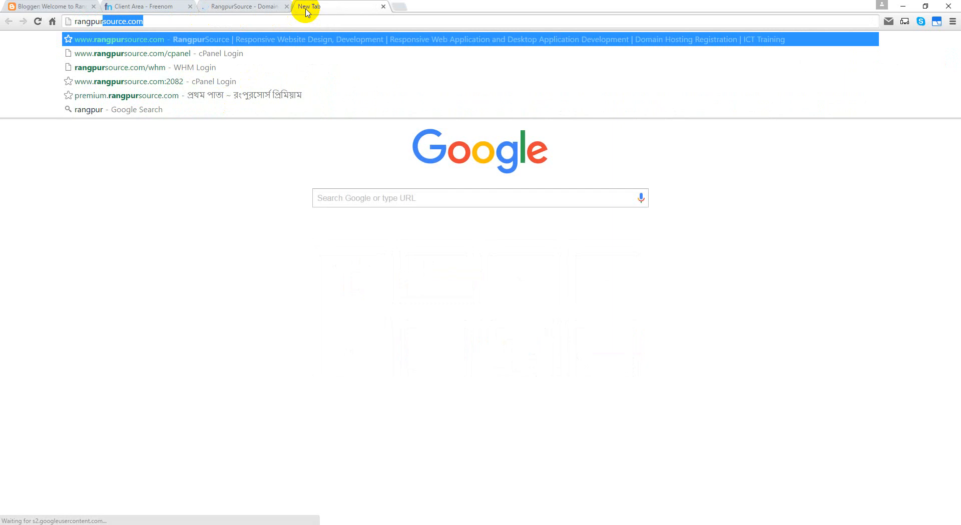
pyautogui.write('source.com/we')
pyautogui.press('Return')
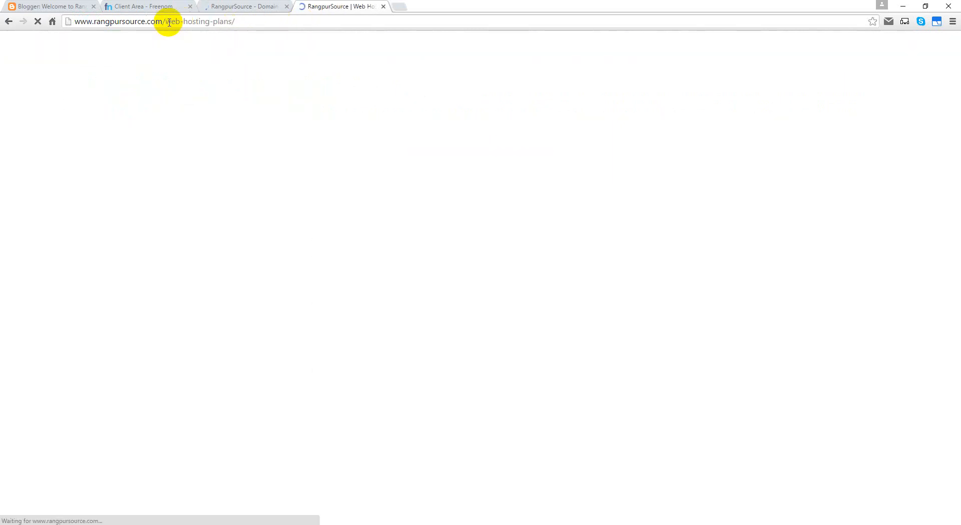
pyautogui.click(238, 7)
# Step: Load RangpurSource's Contact Us page in the hosting-plans tab, then return to domain.rangpursource.com
pyautogui.moveTo(295, 116)
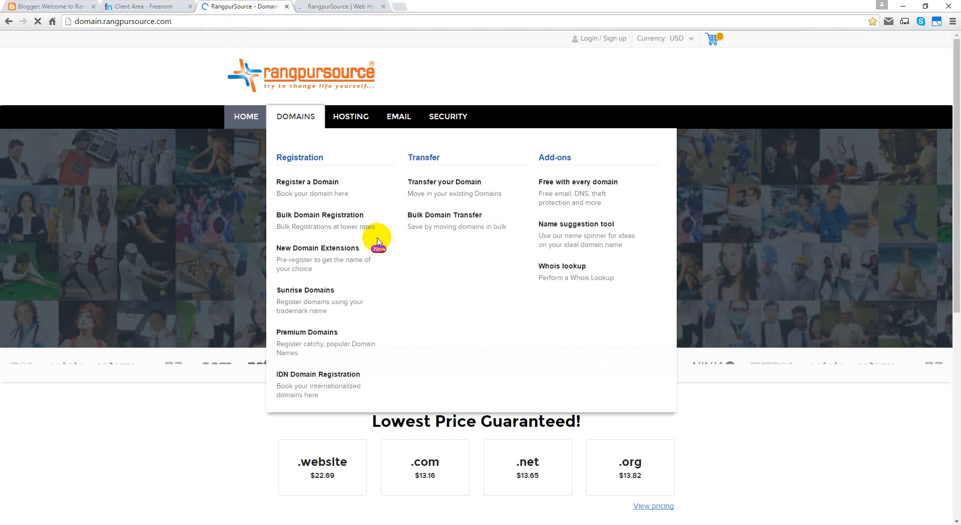
pyautogui.click(395, 240)
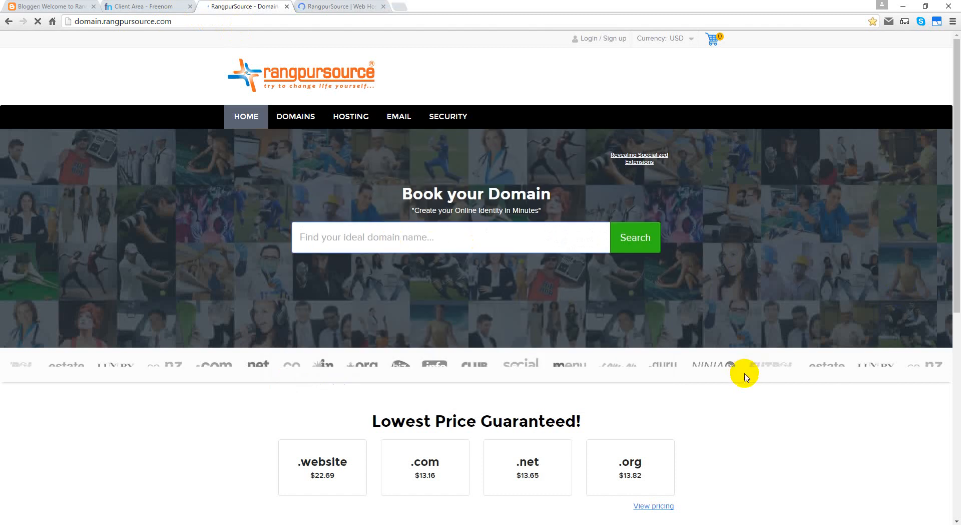
pyautogui.scroll(-7, 404, 161)
pyautogui.scroll(6, 461, 215)
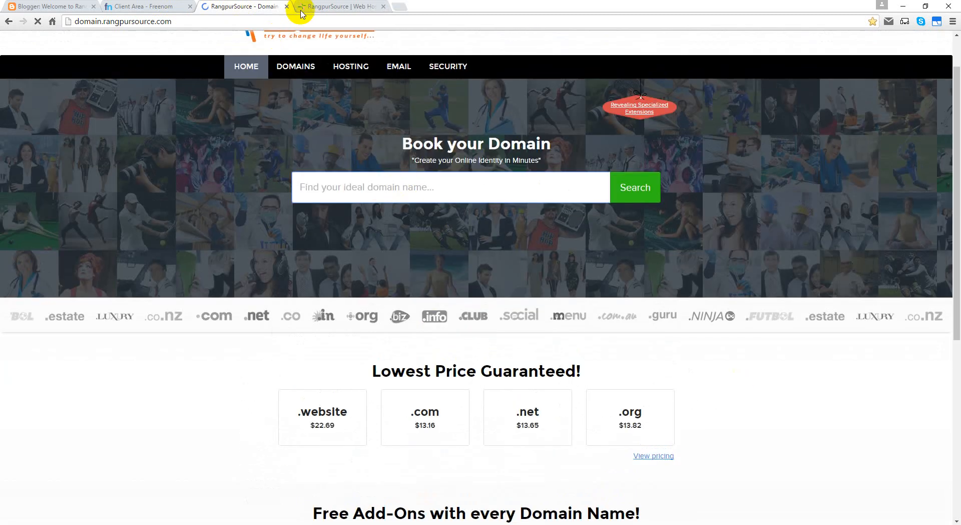
pyautogui.click(321, 7)
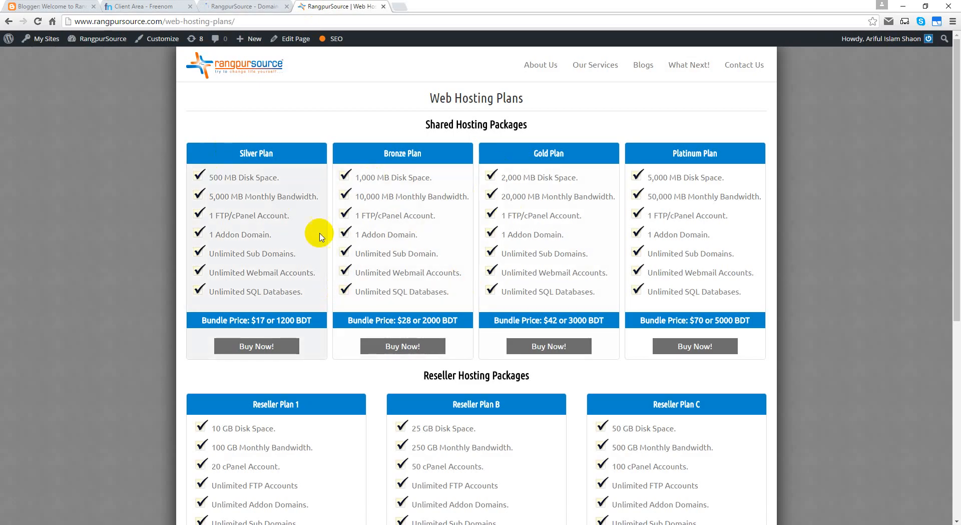
pyautogui.scroll(-7, 563, 284)
pyautogui.scroll(7, 563, 284)
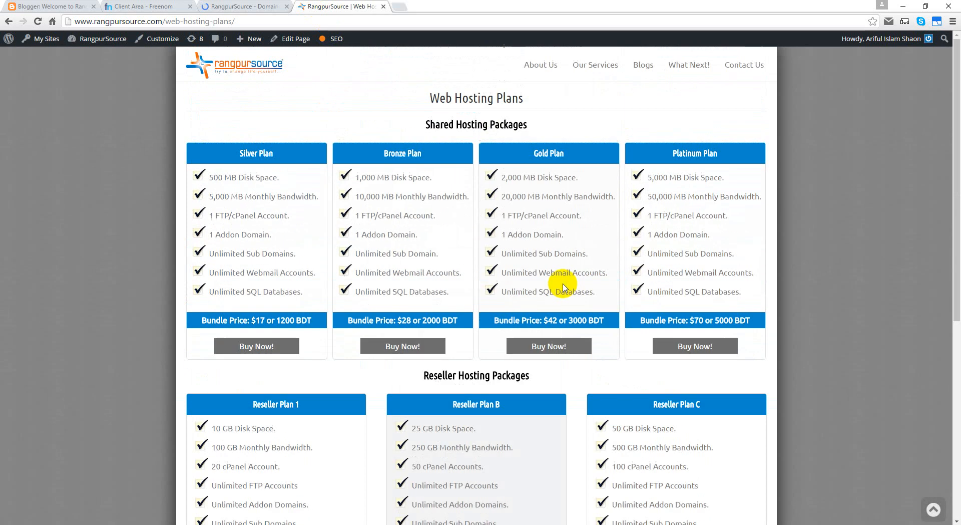
pyautogui.moveTo(958, 256)
pyautogui.mouseDown()
pyautogui.moveTo(957, 461)
pyautogui.moveTo(958, 258)
pyautogui.mouseUp()
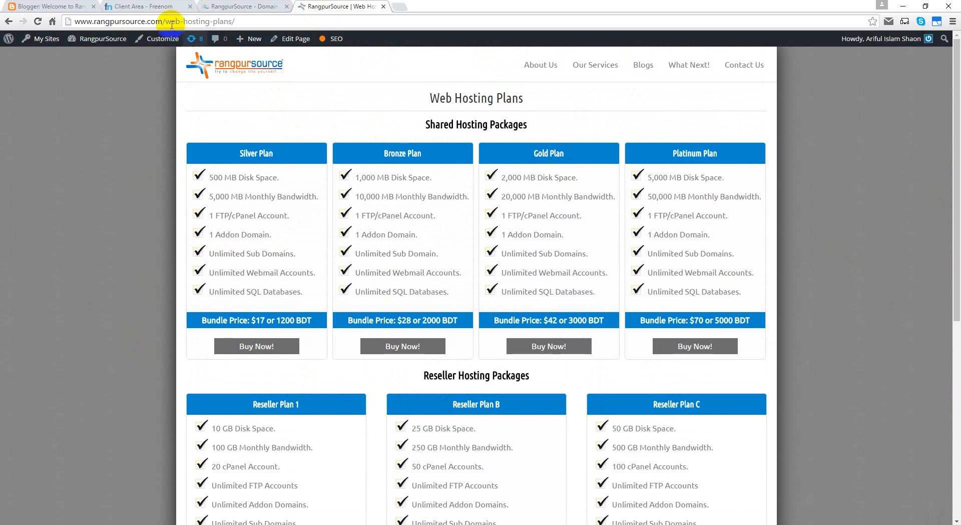
pyautogui.moveTo(165, 22); pyautogui.dragTo(232, 22)
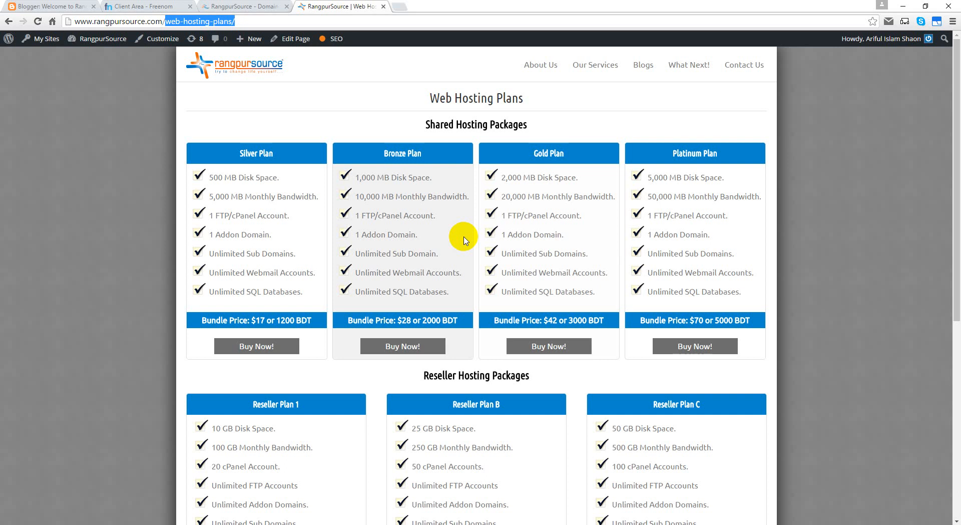
pyautogui.click(739, 69)
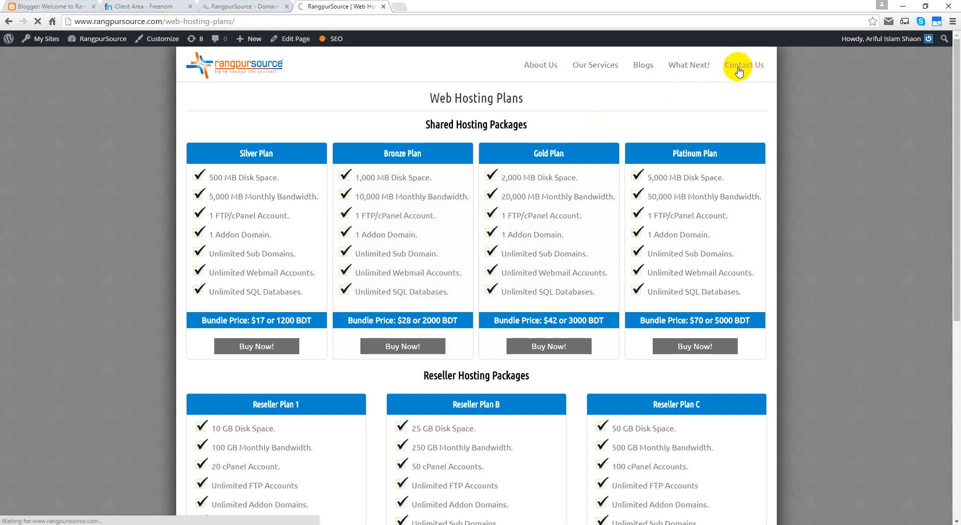
pyautogui.click(260, 7)
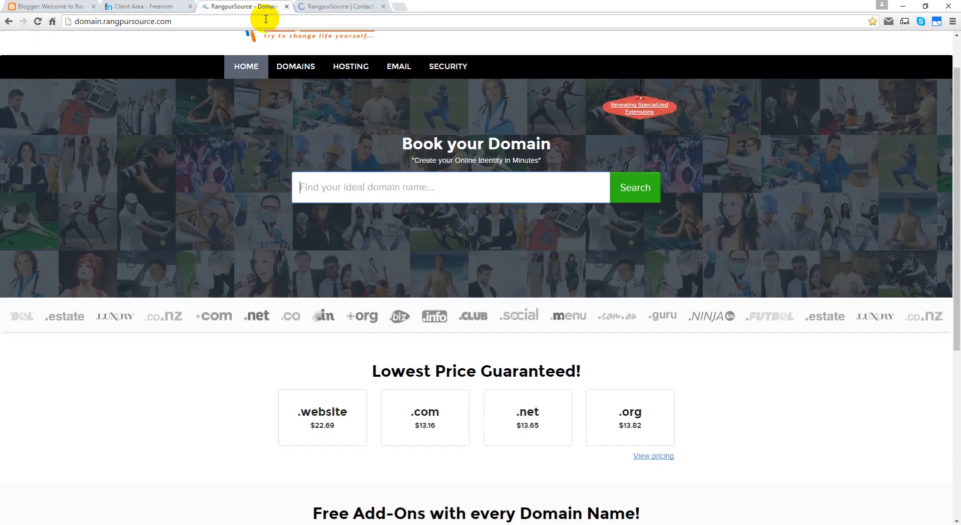
# Step: Open Contact Support from the footer and highlight the Skype ID and mobile numbers
pyautogui.scroll(-5, 534, 412)
pyautogui.click(494, 407)
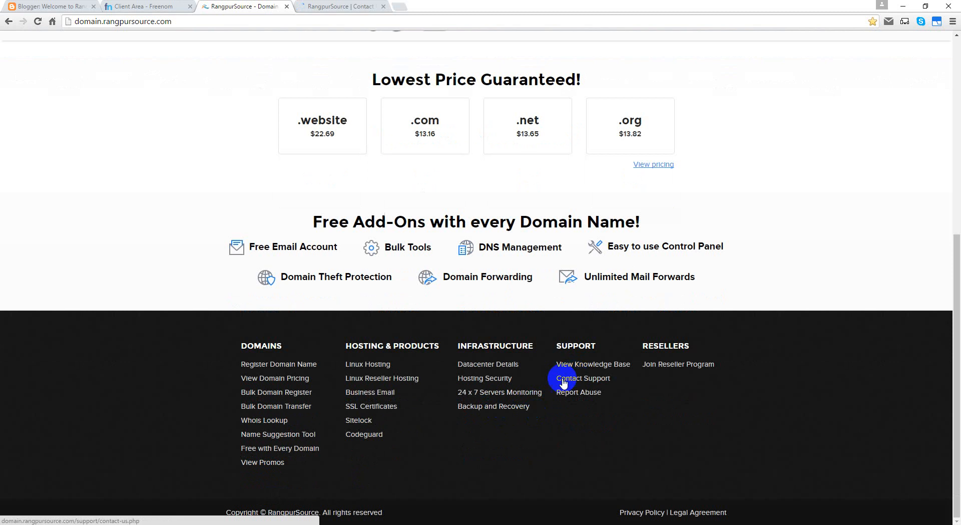
pyautogui.click(324, 7)
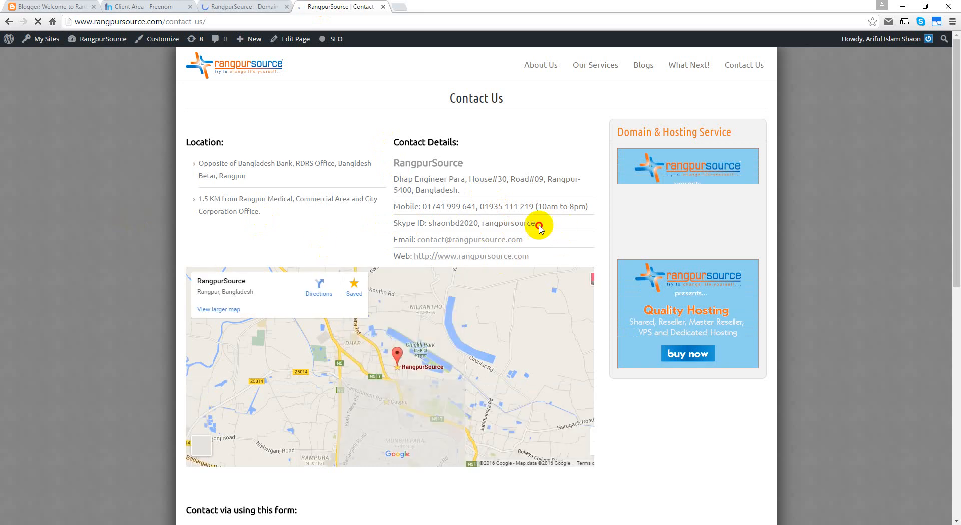
pyautogui.moveTo(537, 224); pyautogui.dragTo(430, 225)
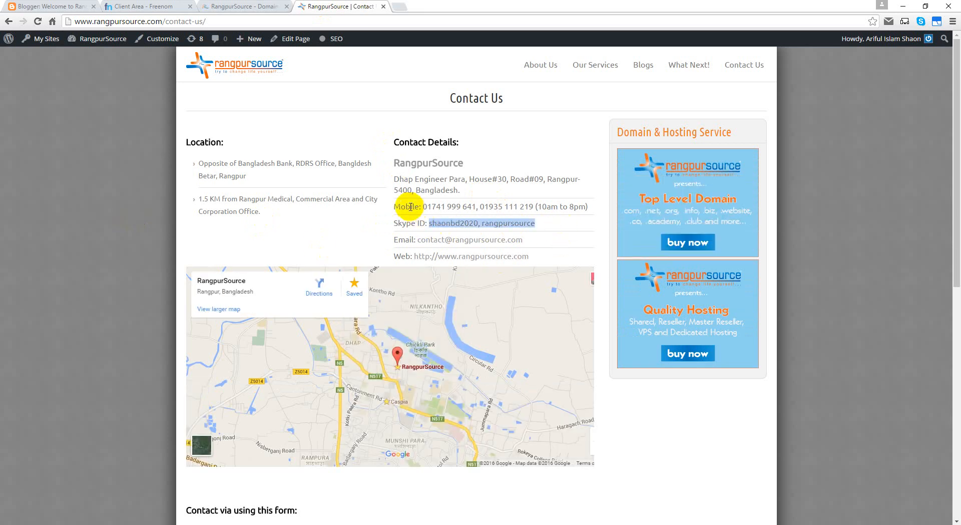
pyautogui.moveTo(389, 206); pyautogui.dragTo(590, 201)
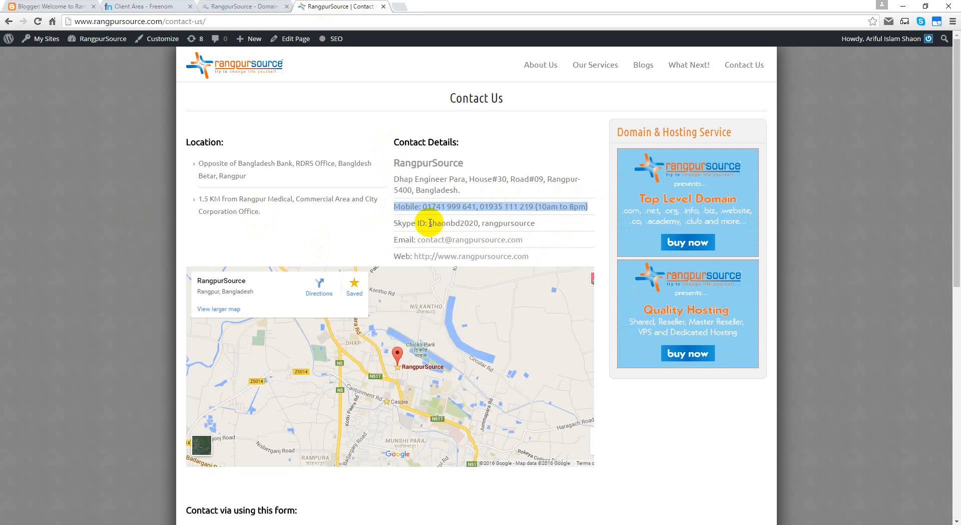
pyautogui.moveTo(429, 223); pyautogui.dragTo(537, 223)
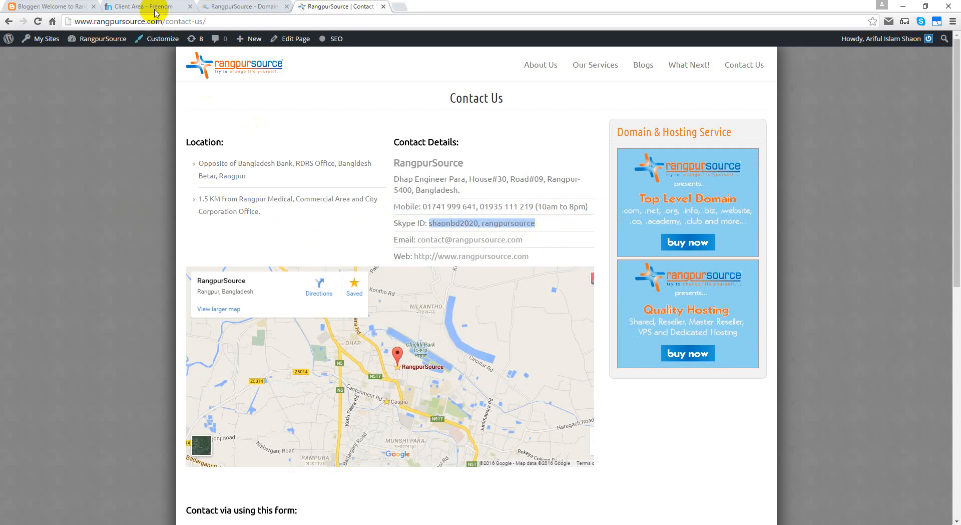
# Step: Close the RangpurSource domain and contact pages, leaving the Freenom client area in view
pyautogui.click(169, 7)
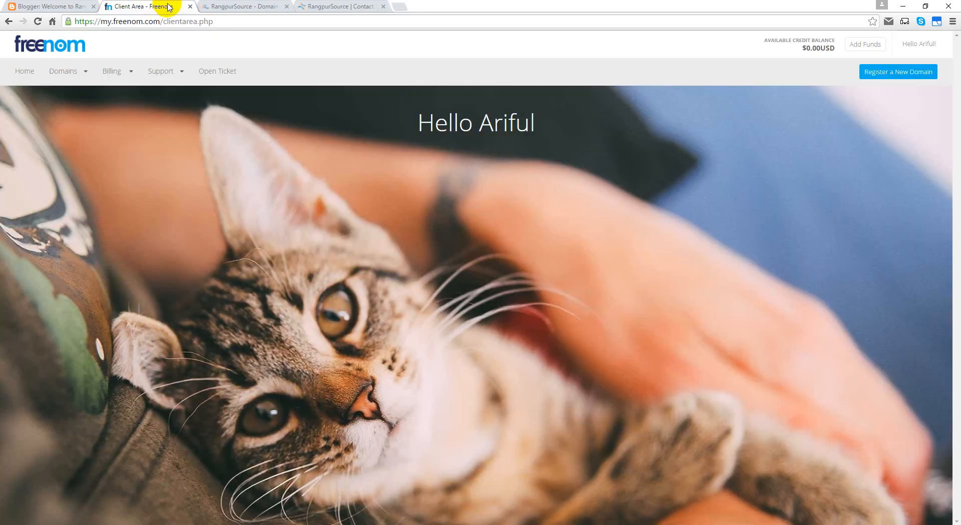
pyautogui.click(287, 6)
pyautogui.click(289, 6)
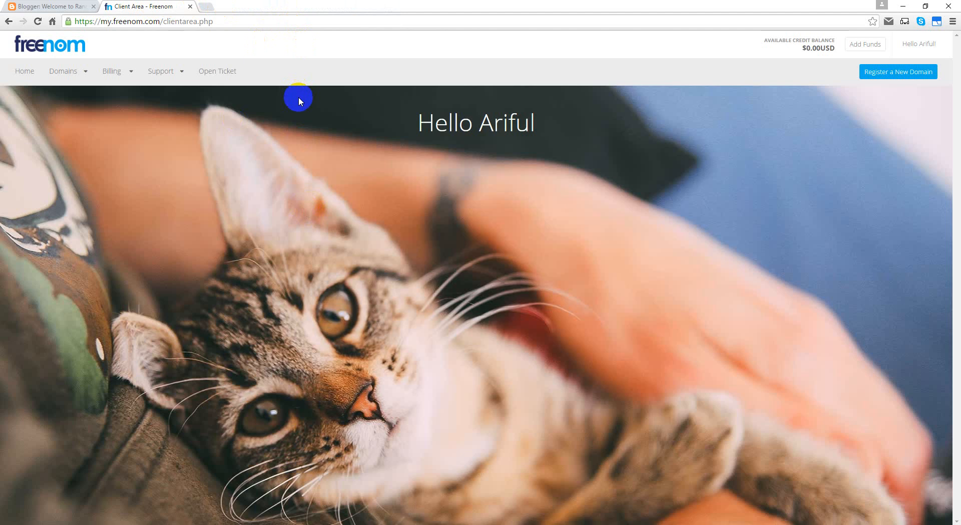
# Step: Load premium.rangpursource.com in a new tab, then return to the Freenom client area
pyautogui.click(206, 6)
pyautogui.write('pre')
pyautogui.press('Return')
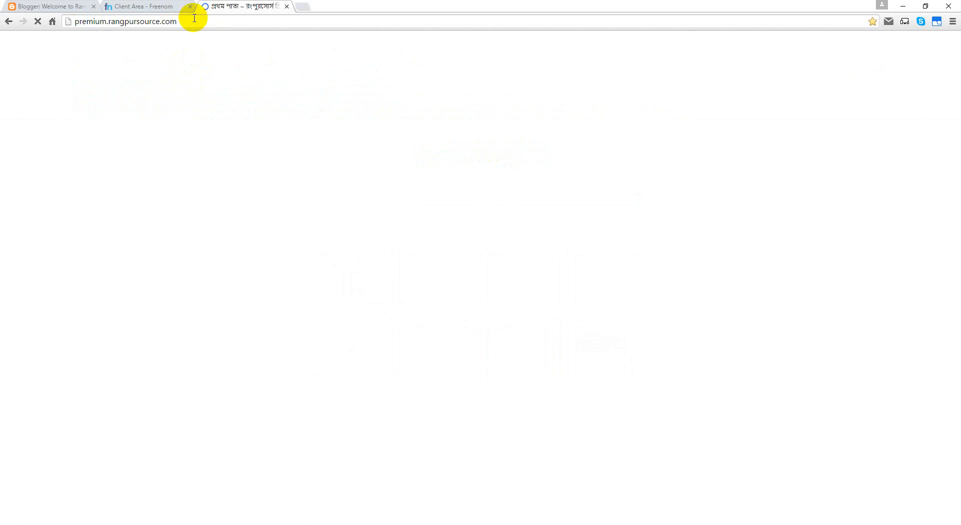
pyautogui.click(159, 6)
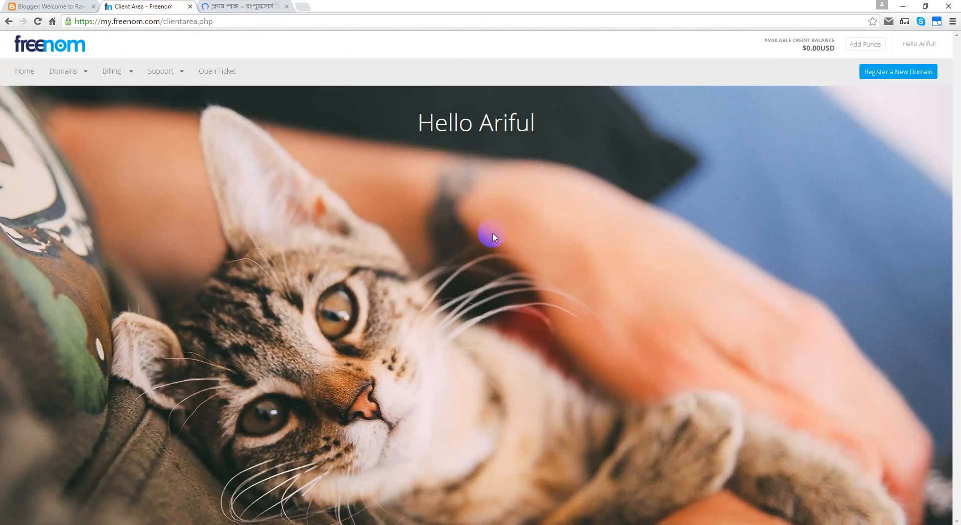